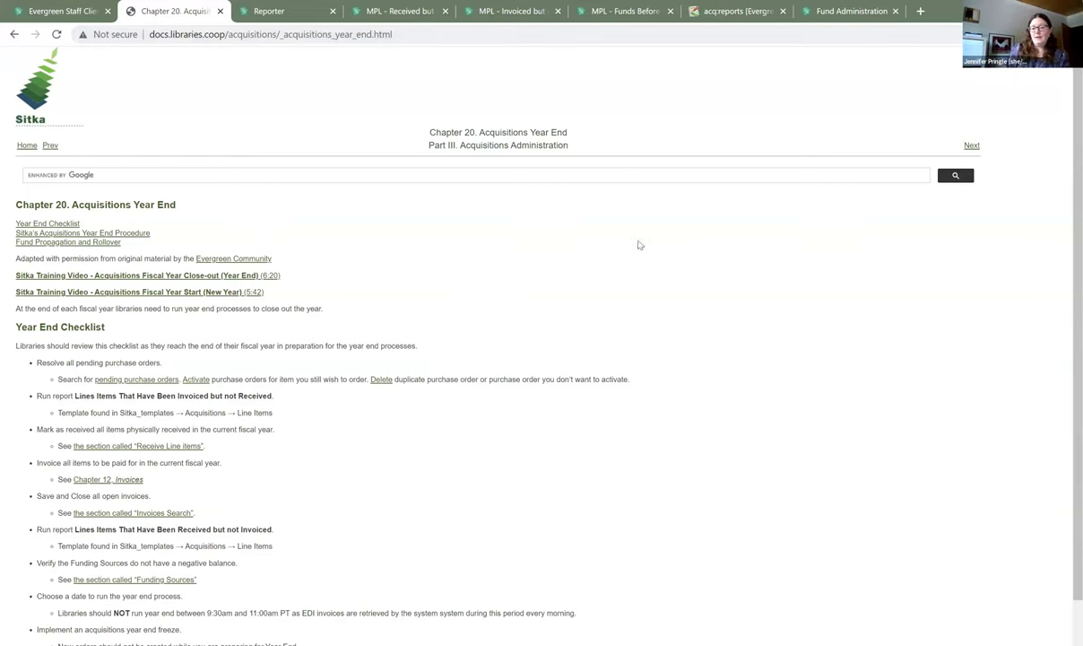
- Open the Acquisitions General Search page in the Evergreen staff client
scroll(708, 265, down, 1)
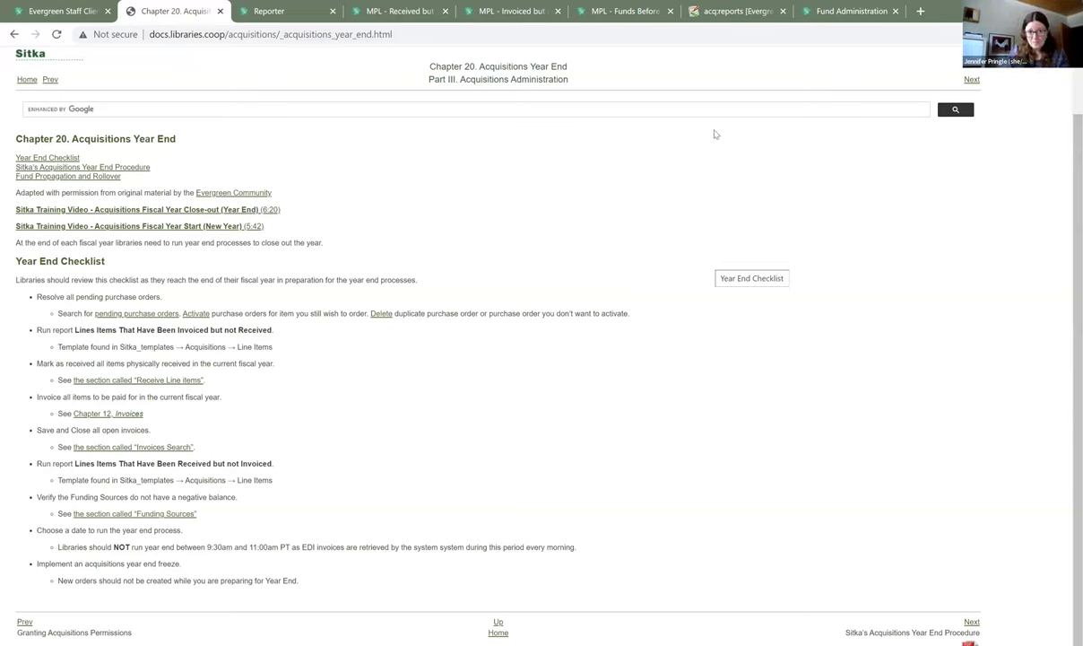
click(71, 14)
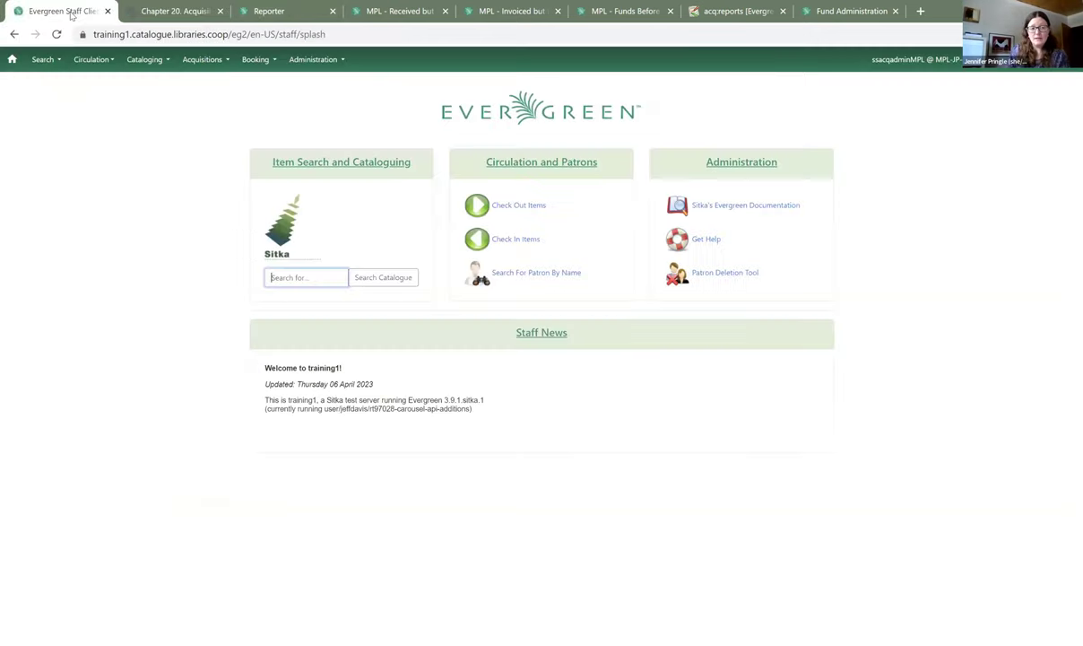
click(219, 61)
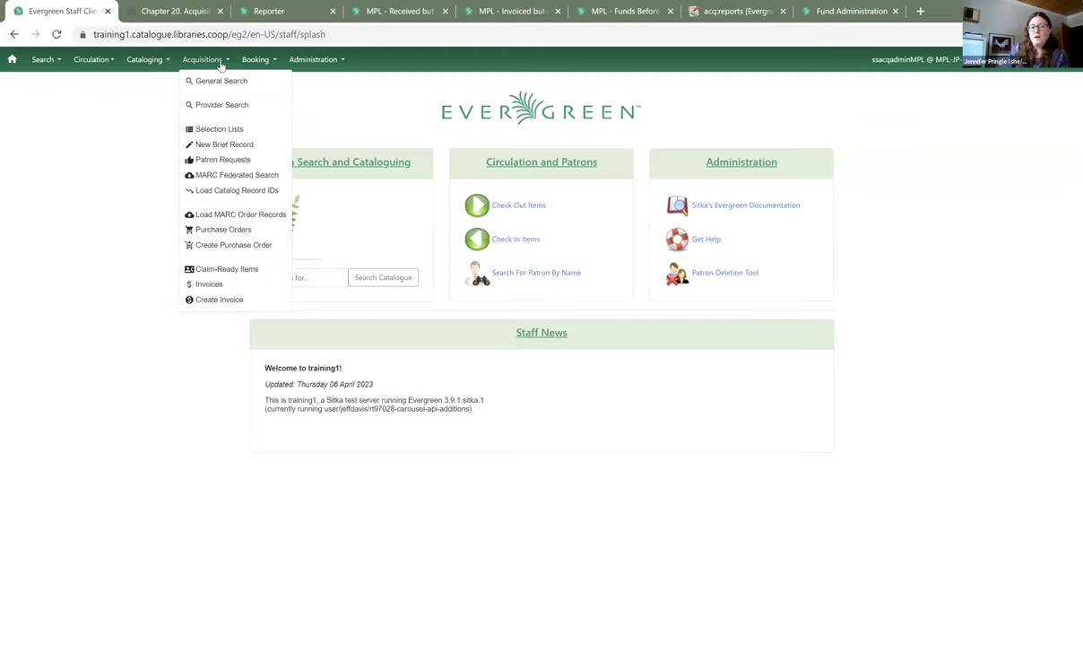
click(218, 83)
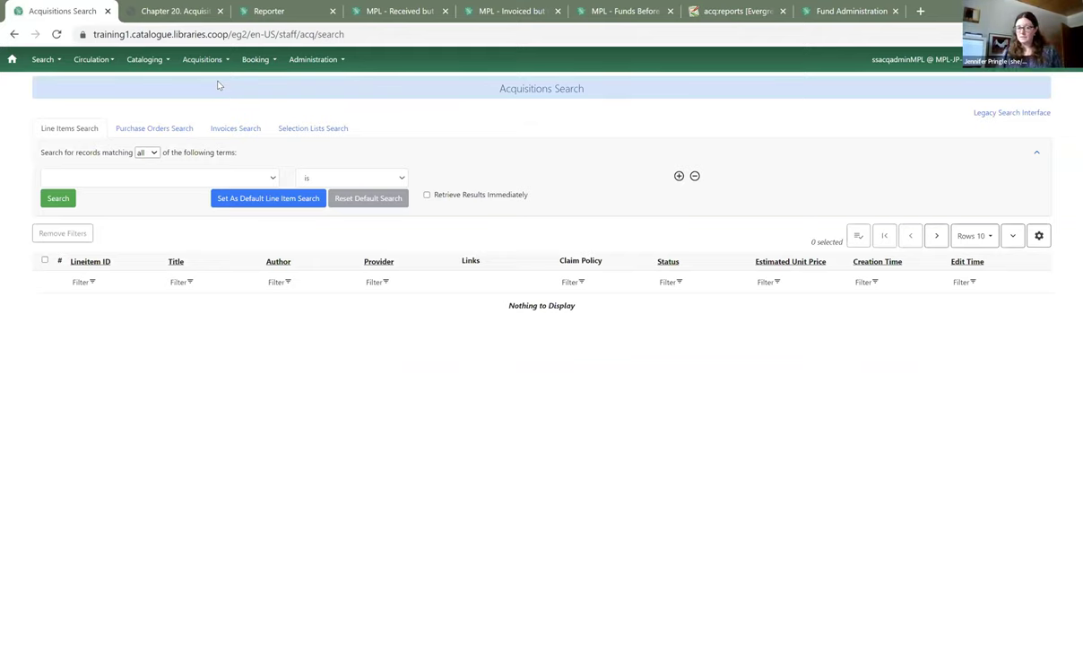
- Search purchase orders with status Pending, which returns two pending orders
click(155, 130)
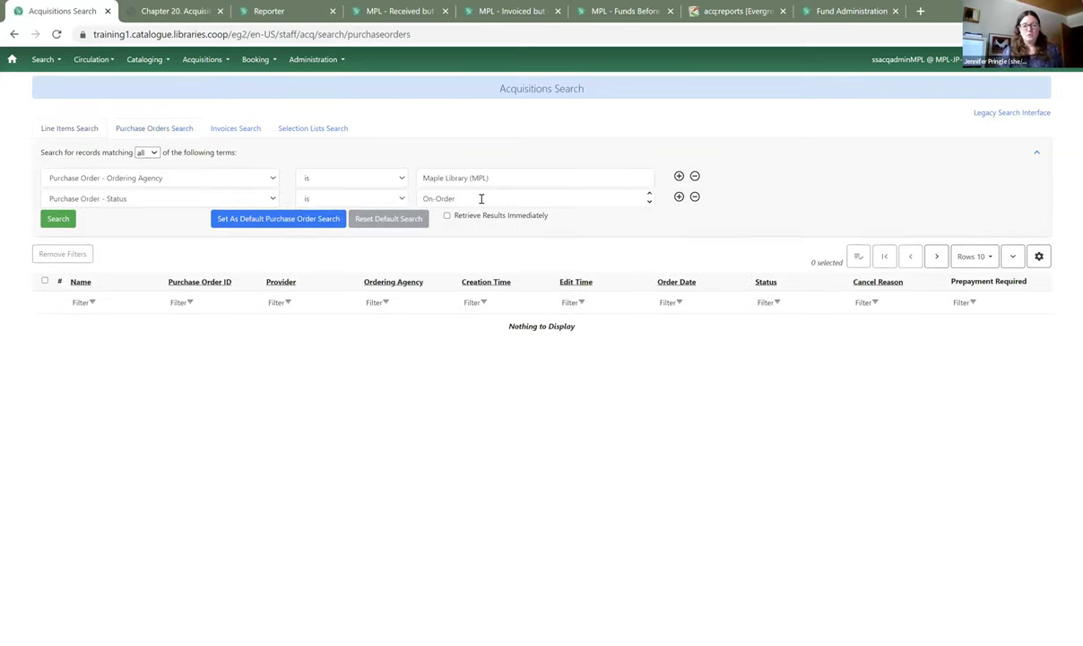
text(On-Ordering)
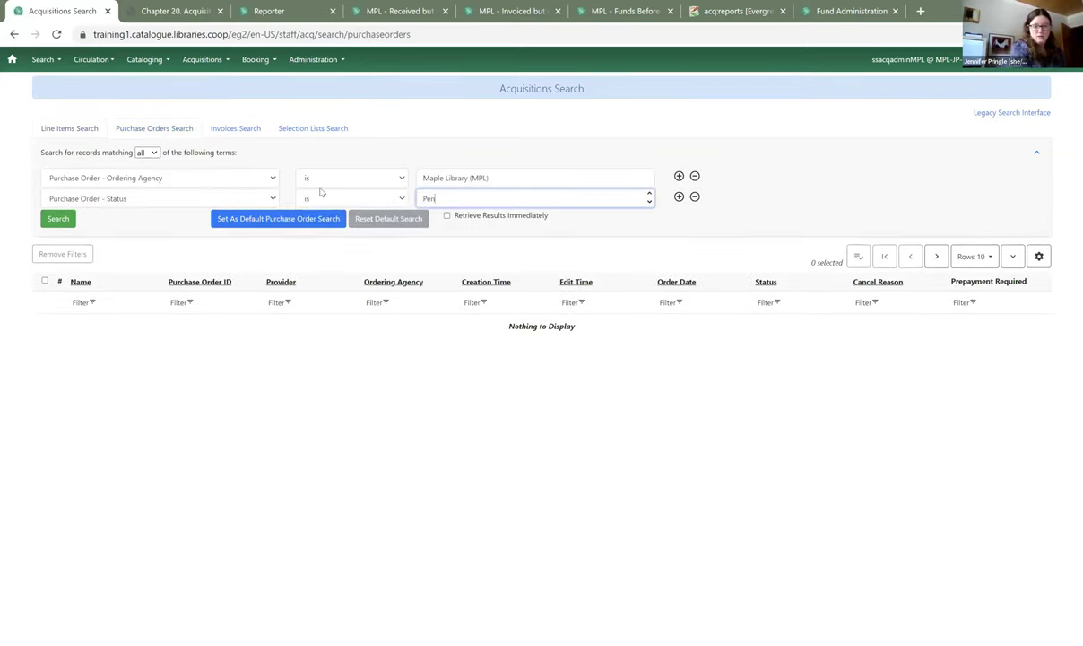
key(BackSpace)
key(BackSpace)
key(BackSpace)
key(BackSpace)
key(BackSpace)
key(BackSpace)
key(BackSpace)
key(BackSpace)
key(BackSpace)
key(BackSpace)
key(BackSpace)
text(Pen)
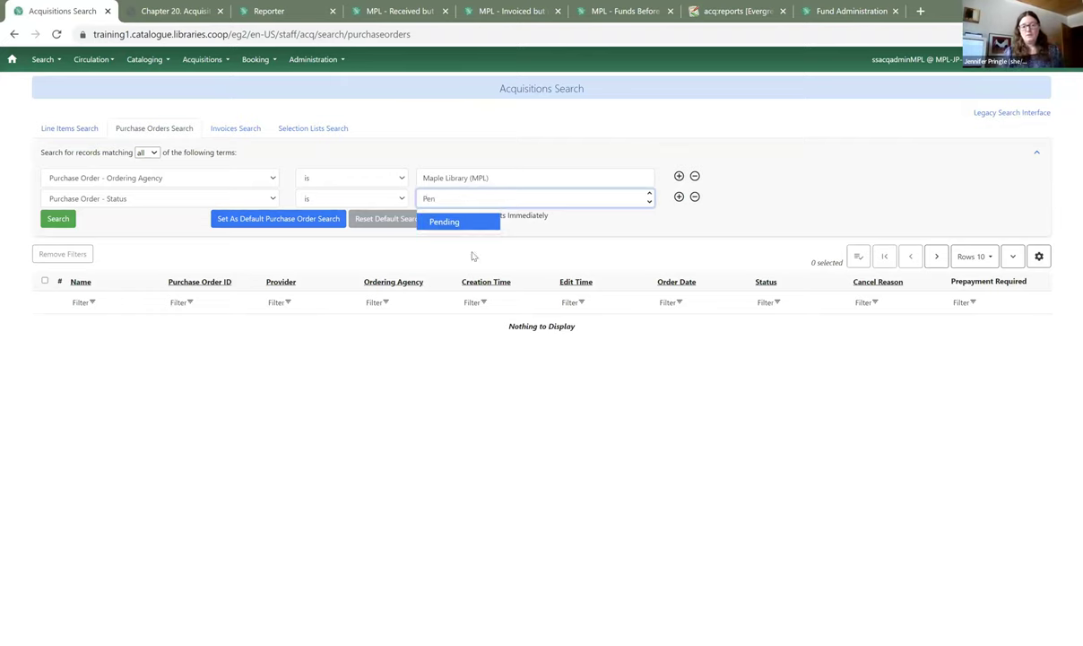
click(439, 221)
click(55, 221)
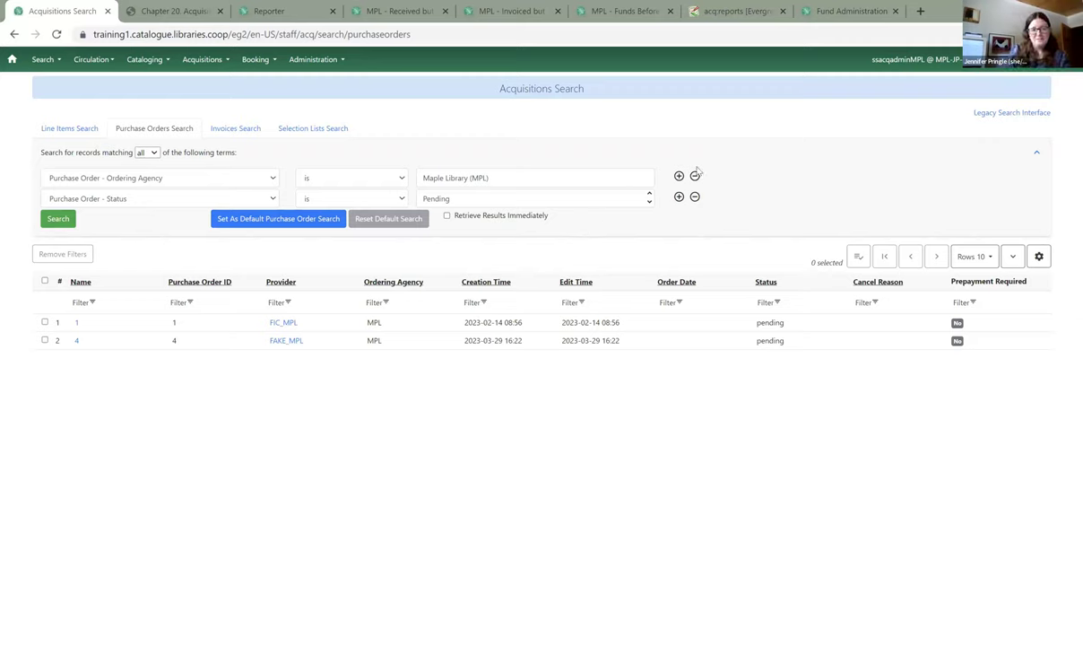
- Search Maple Library's invoices lacking a close date, which returns one open invoice
click(249, 131)
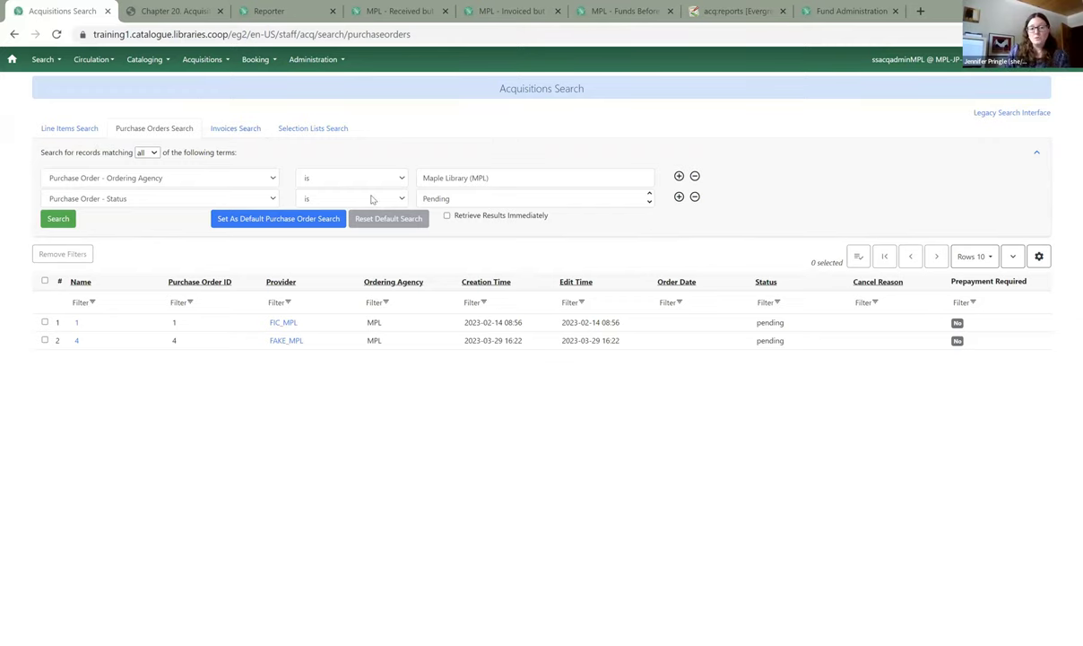
click(57, 219)
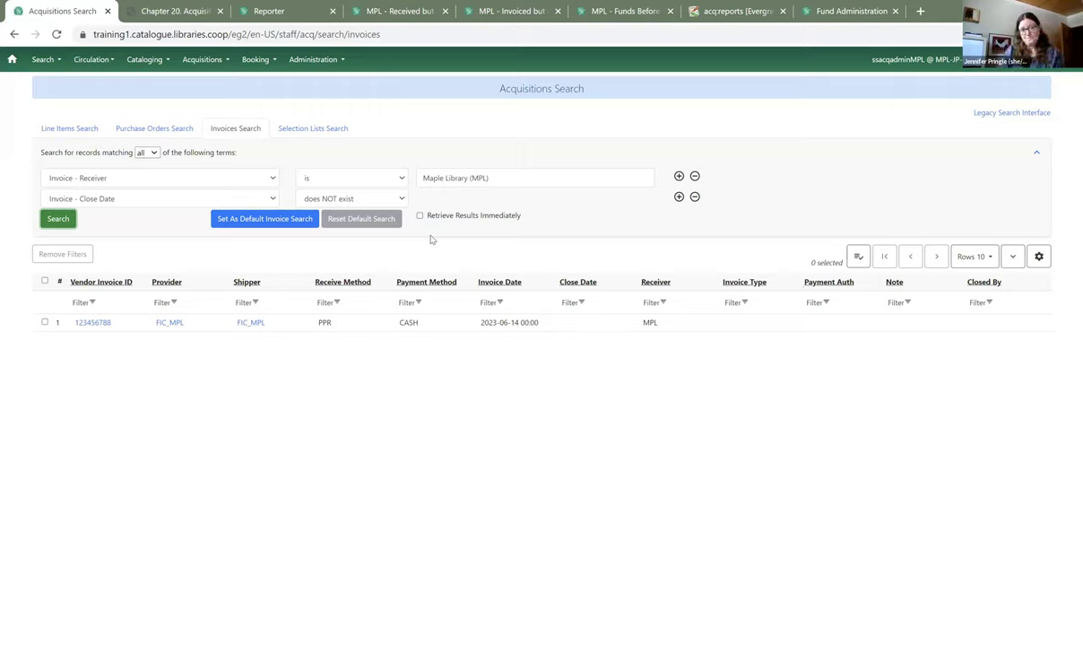
- Open the Year End templates folder in the Reporter, then view the 'MPL - Received but not Invoiced' report
click(290, 16)
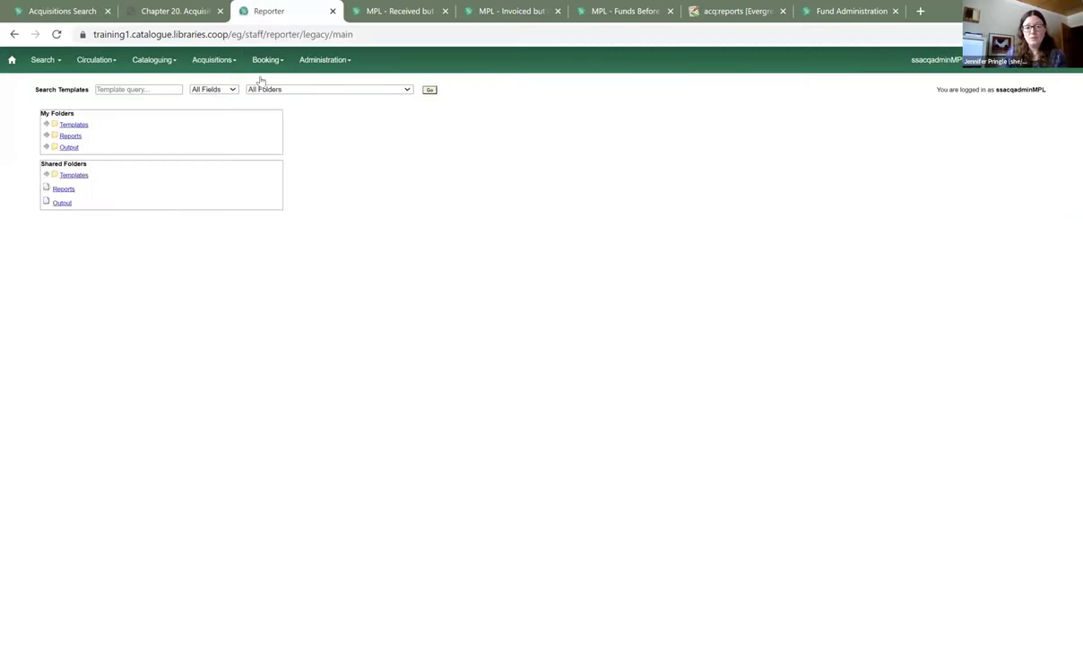
click(48, 126)
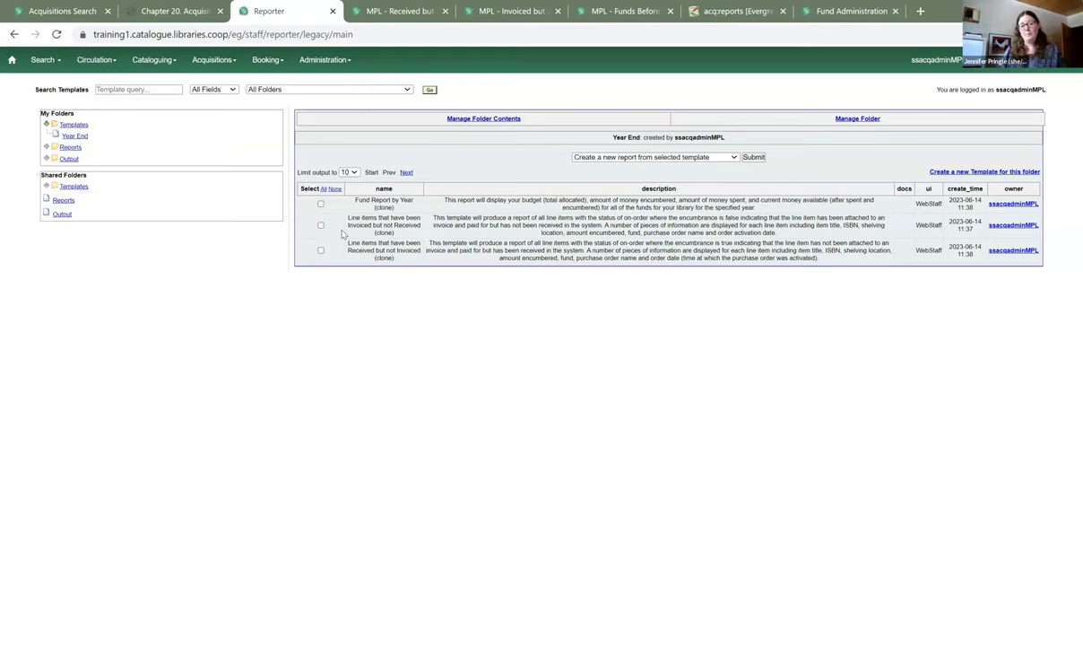
click(414, 13)
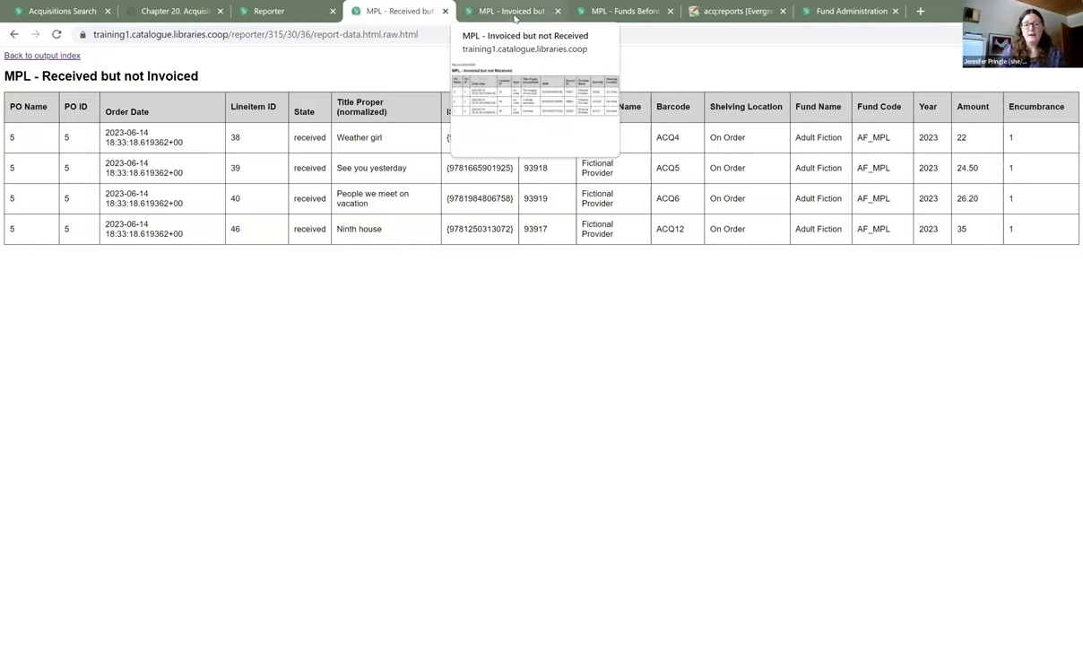
- Check line items 43–45 in 'MPL - Invoiced but not Received', then open the wiki's Acquisitions Reports page
click(513, 13)
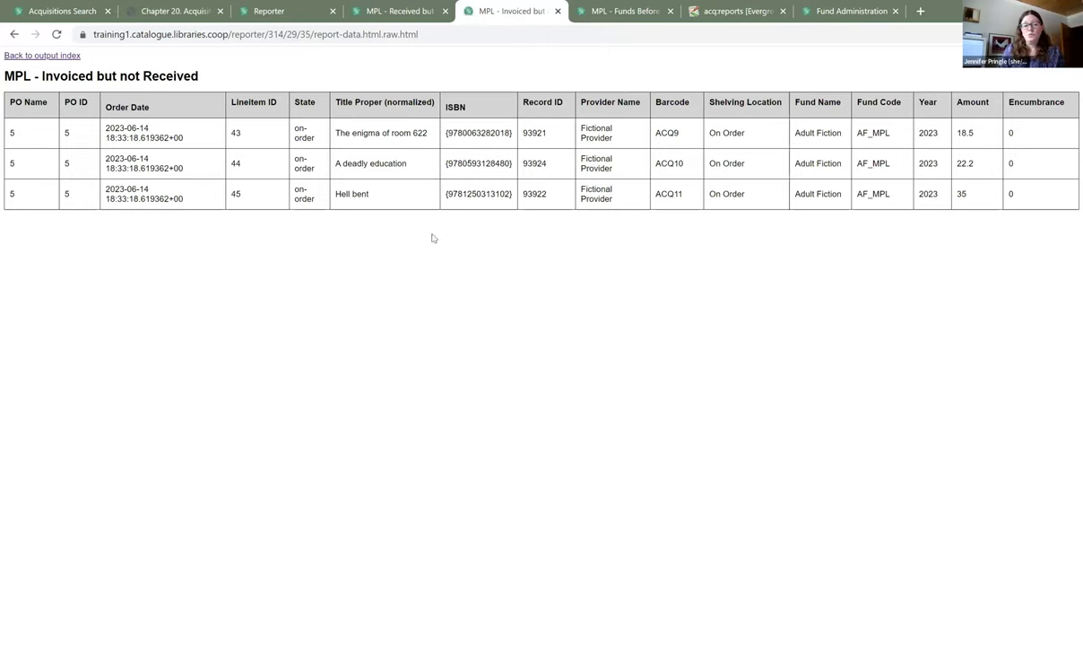
double_click(236, 133)
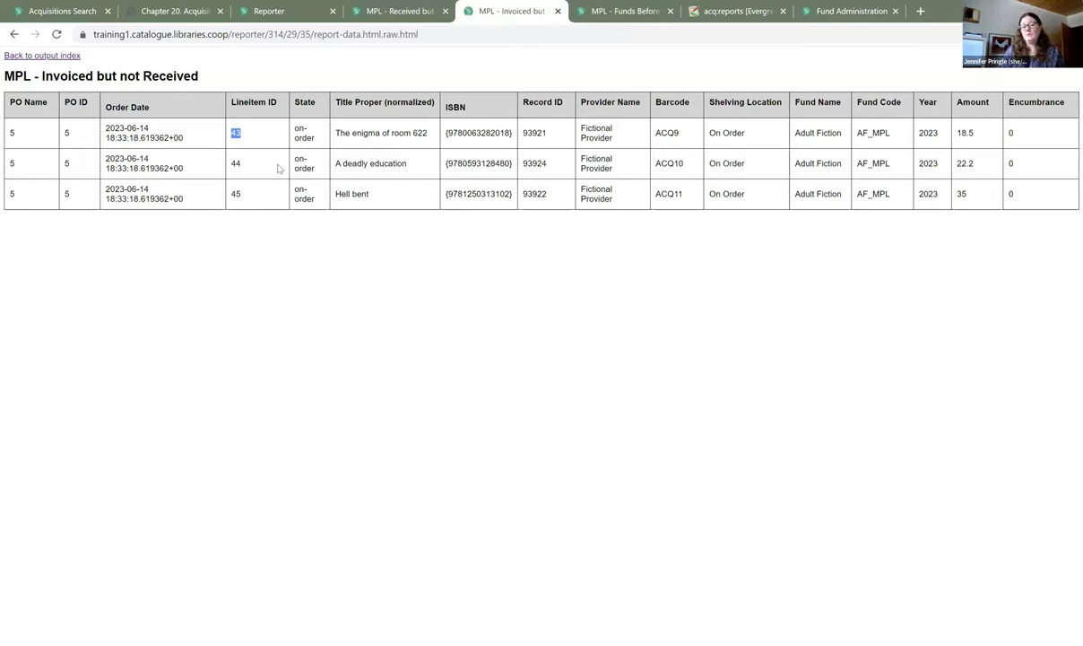
double_click(224, 161)
click(220, 185)
double_click(257, 204)
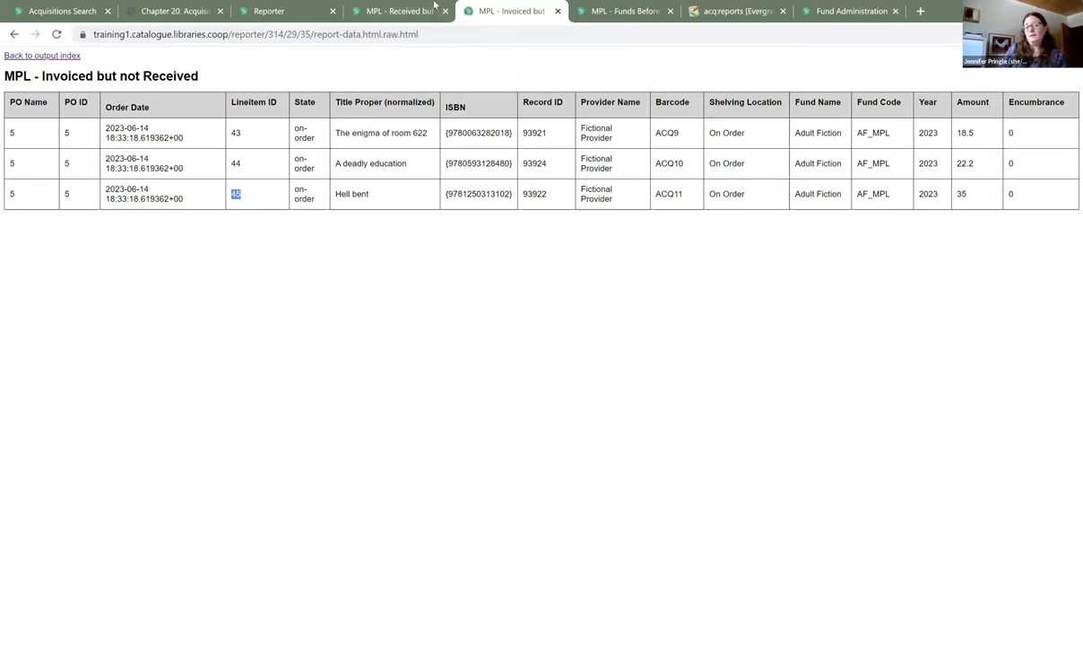
click(407, 13)
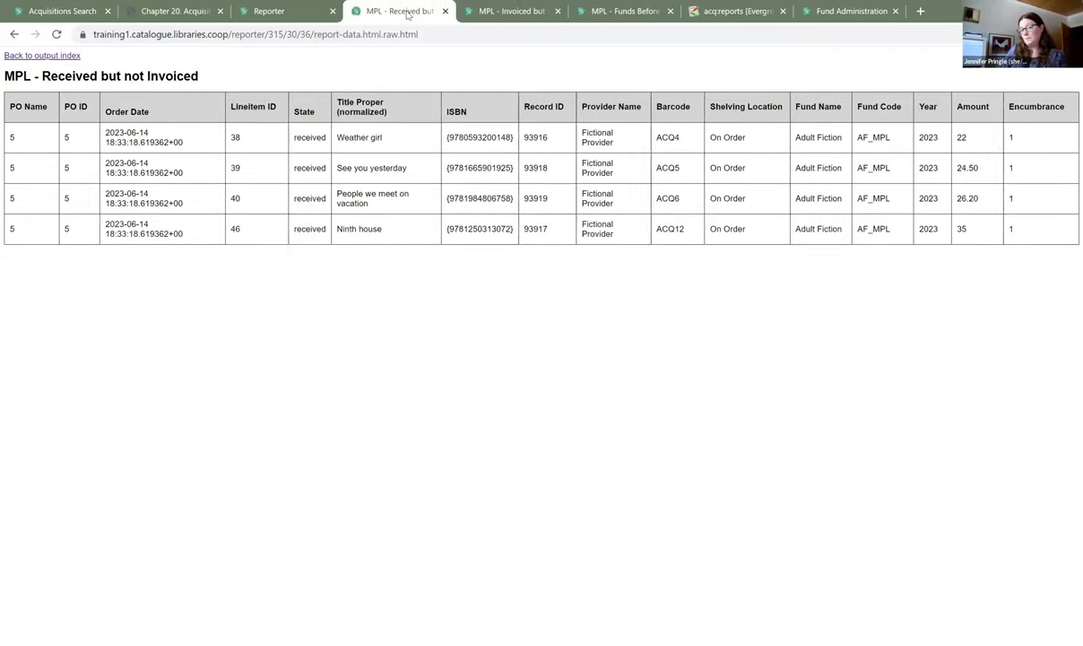
click(731, 13)
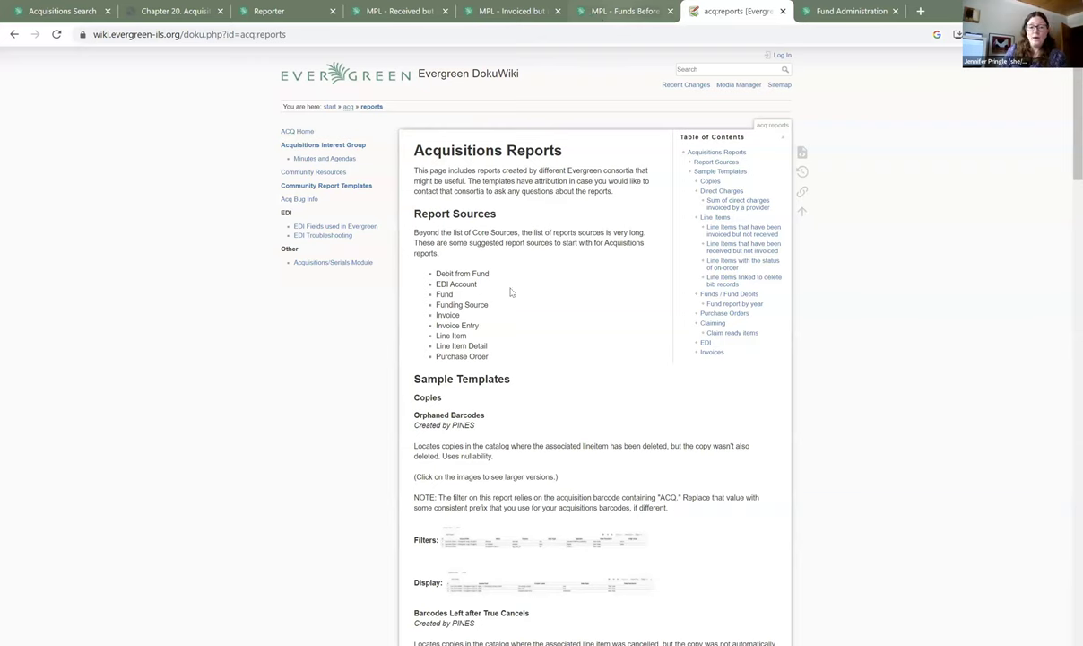
- Switch to the 'MPL - Funds Before Year End 2023' report tab
key(ctrl+shift+Tab)
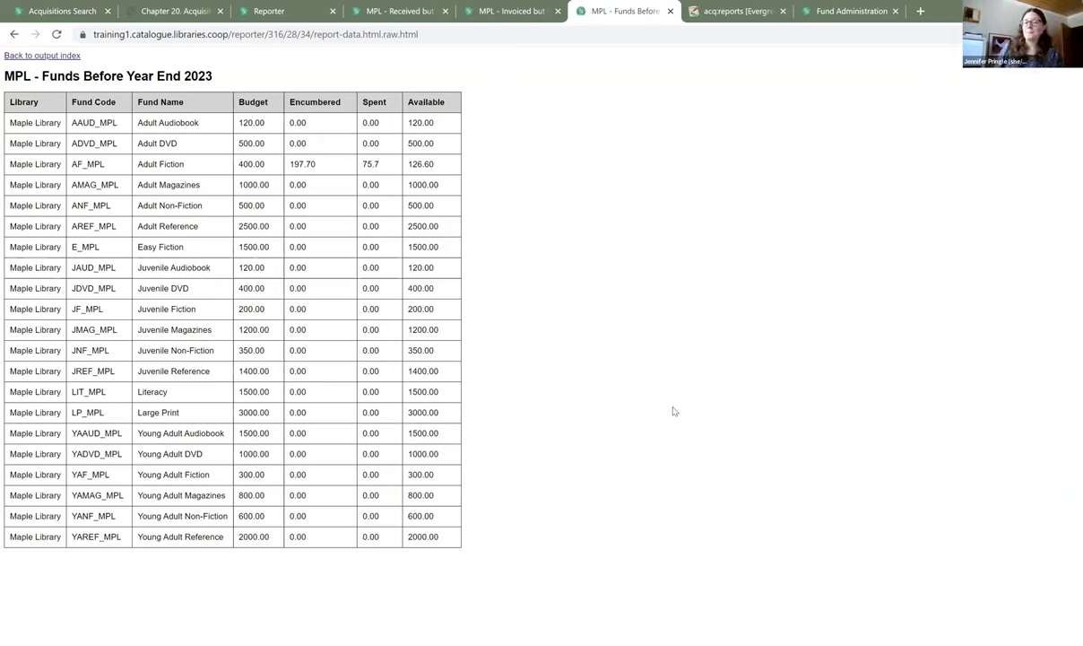
- Switch to the 'Chapter 20. Acquisitions Year End' documentation page
click(179, 13)
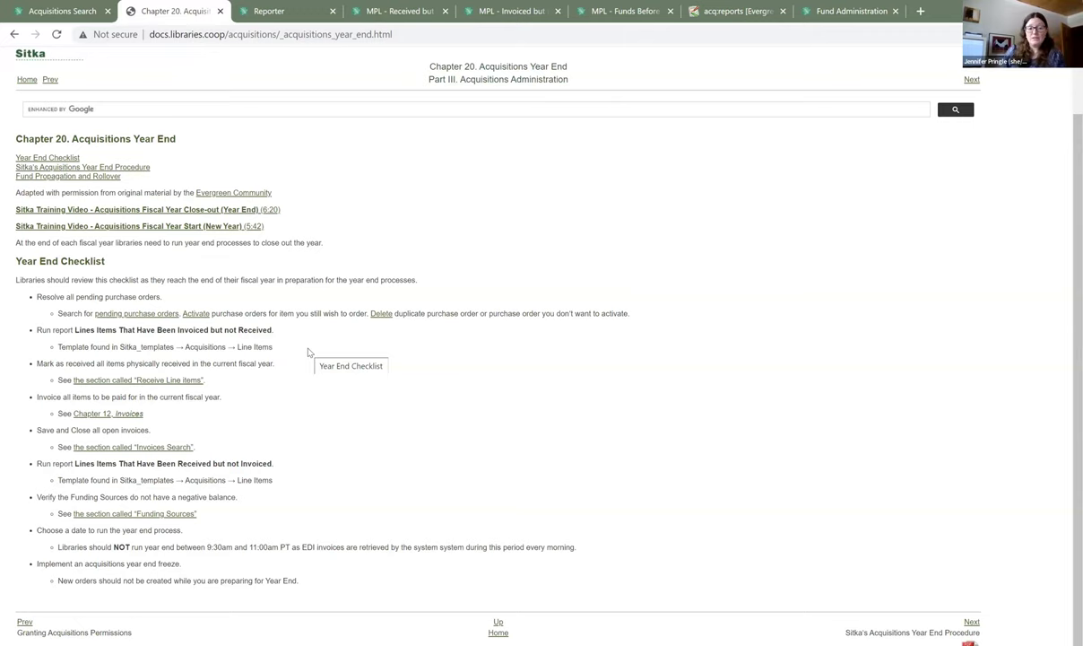
- Read the Year End Checklist, then go to Administration > Acquisitions Administration in the staff client
scroll(260, 508, down, 1)
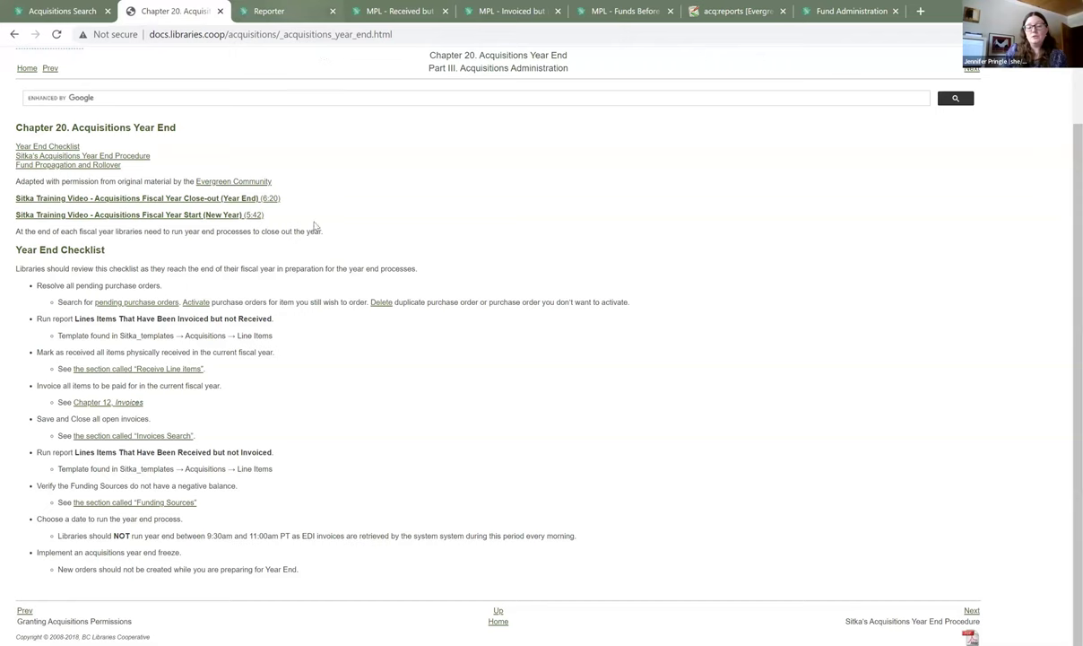
key(ctrl+Tab)
click(315, 60)
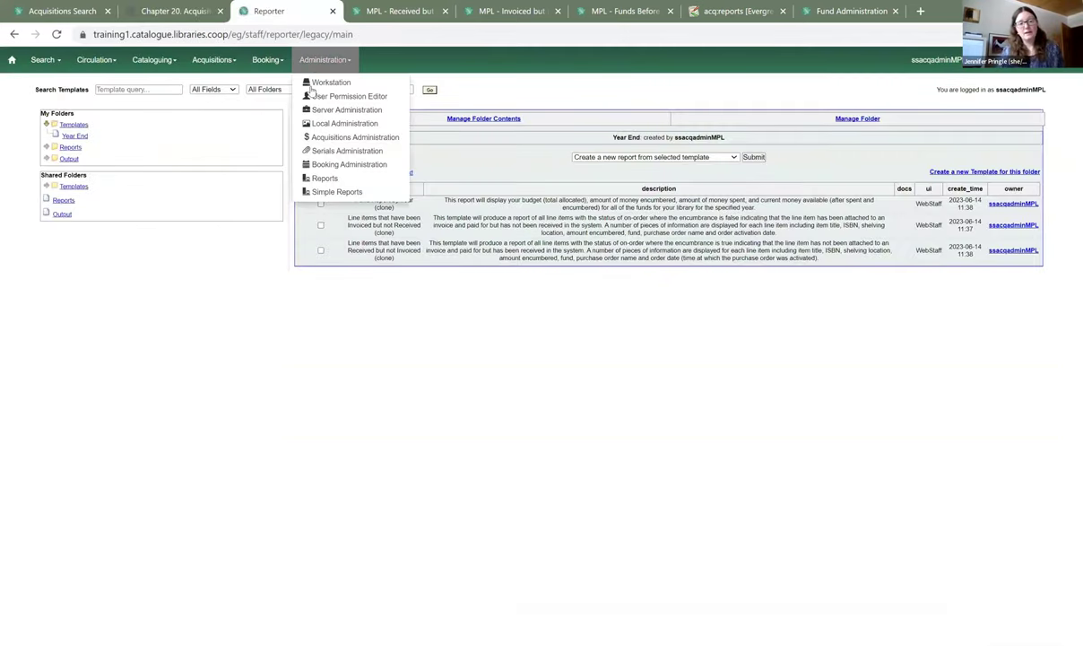
click(330, 139)
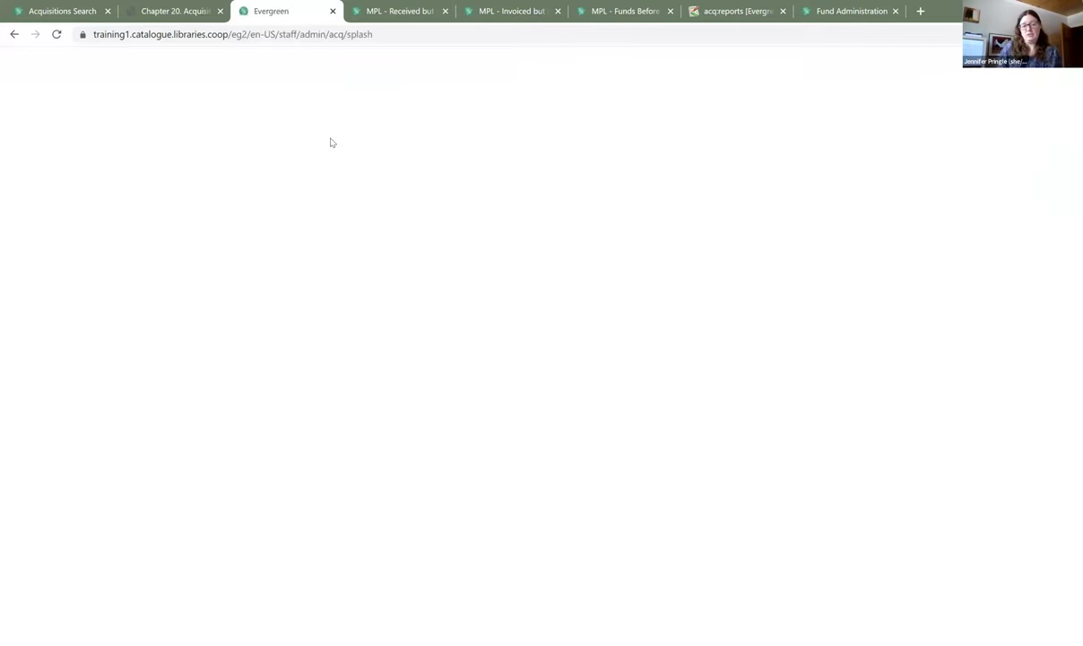
- Open Fund Administration and its Fiscal Propagation and Rollover dialog for 2023
click(511, 172)
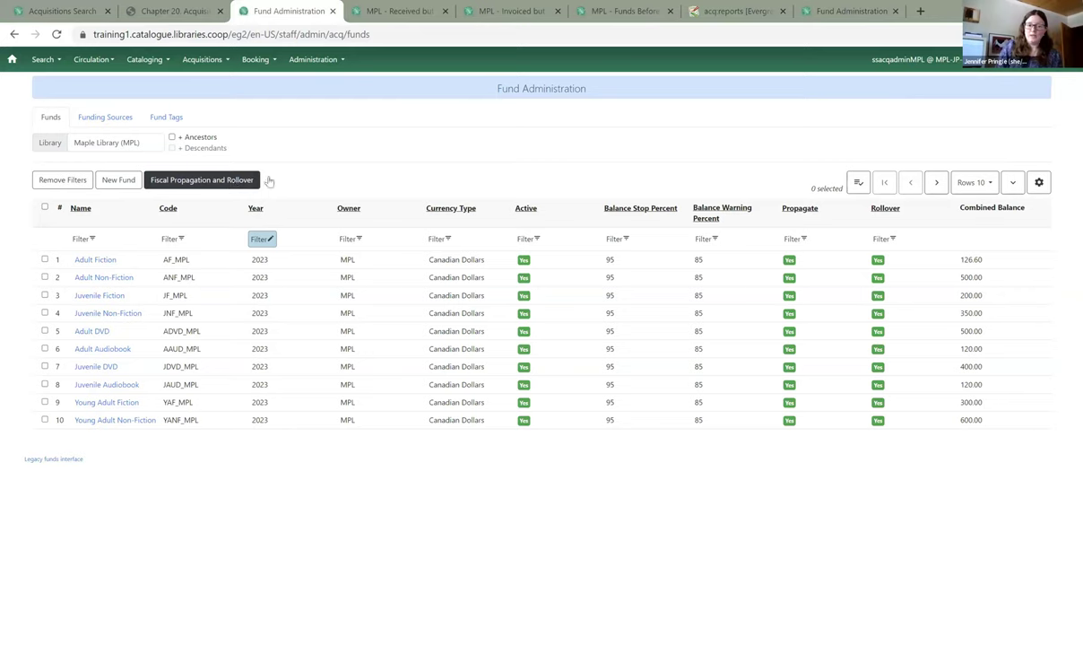
click(251, 180)
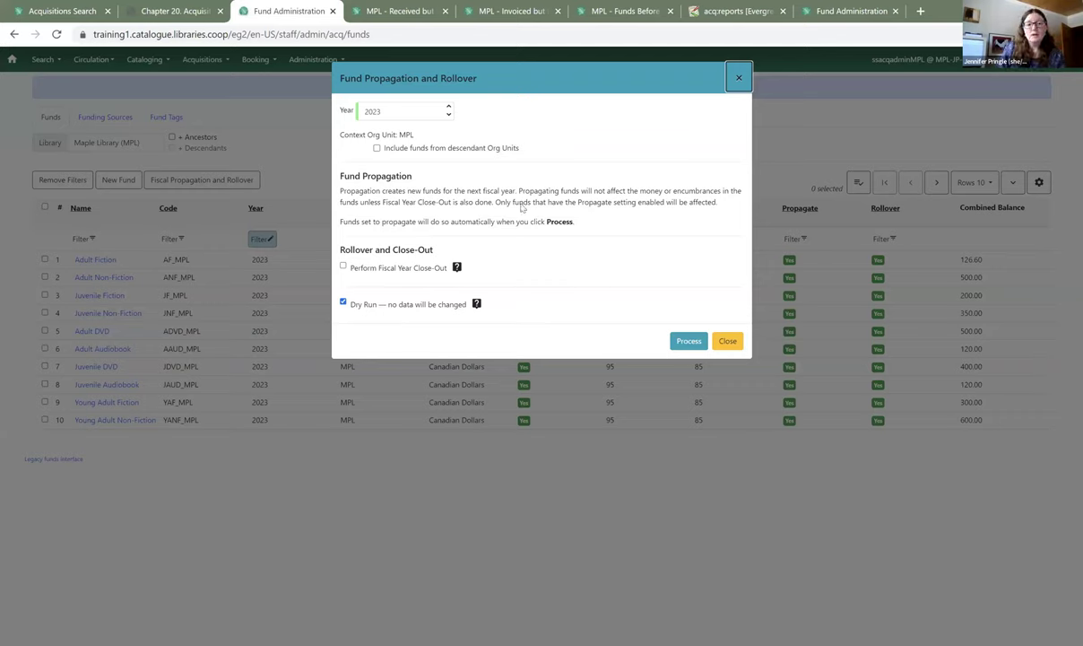
- Process a 2023 rollover with Perform Fiscal Year Close-Out ticked and Dry Run kept on
click(343, 267)
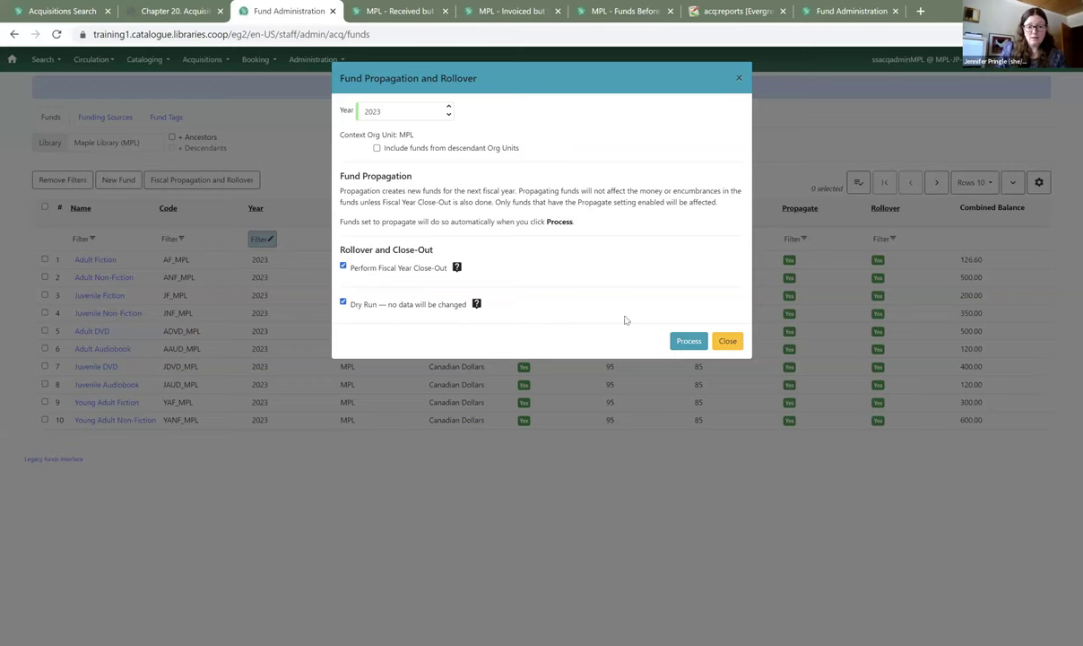
click(689, 342)
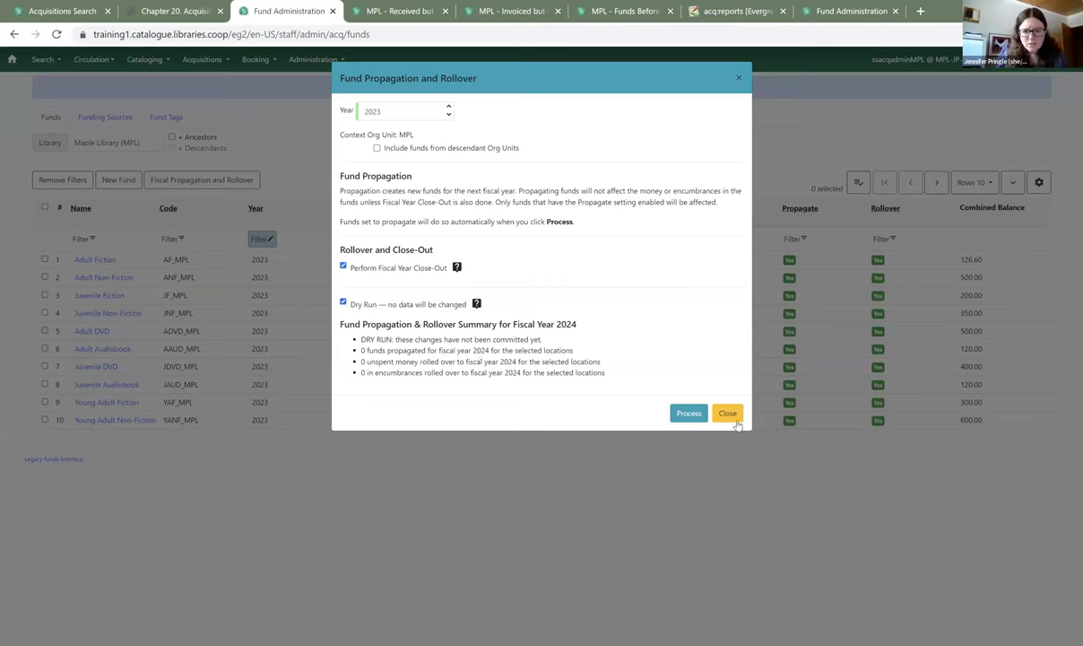
- Close the rollover summary and filter the funds list to Year 2024, which shows no funds
key(Escape)
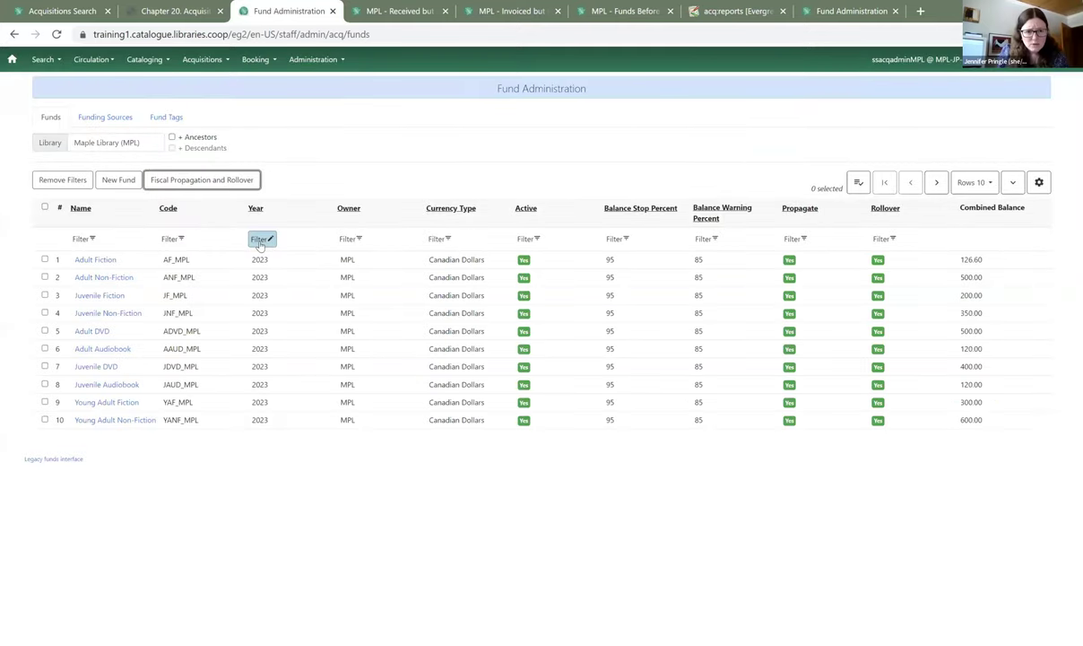
click(258, 239)
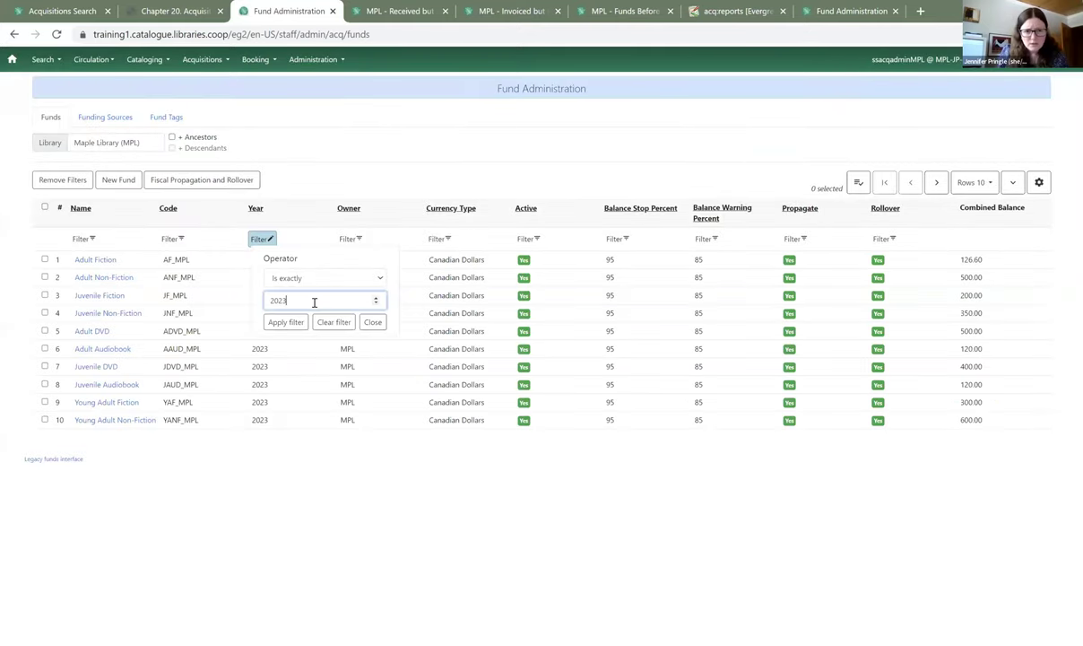
key(BackSpace)
text(4)
click(286, 321)
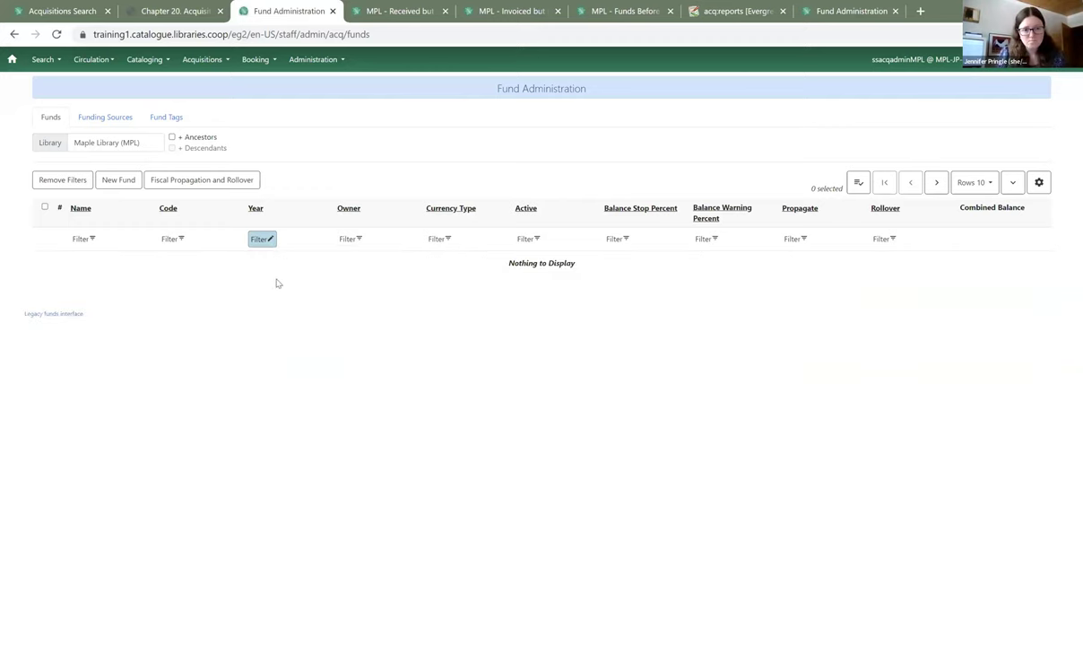
- Set the Year filter back to 2023 and reopen the Fund Propagation and Rollover dialog
click(259, 238)
click(313, 304)
key(BackSpace)
text(3)
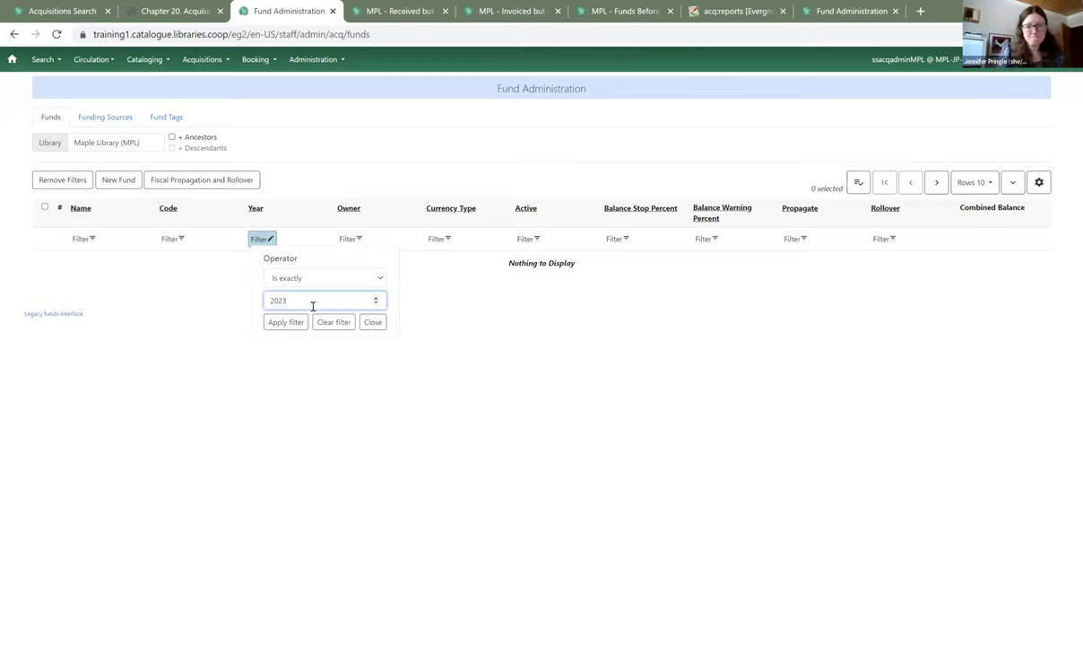
click(289, 323)
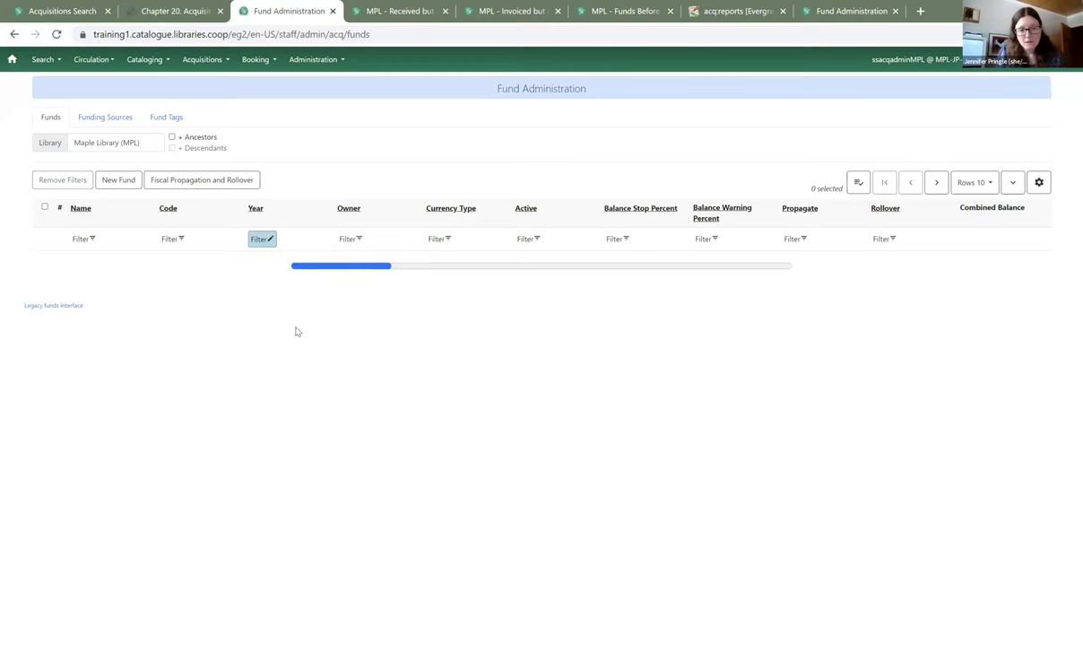
click(228, 184)
- Rerun the dry-run 2023 close-out, confirm nothing rolls into 2024, and close the summary
click(680, 348)
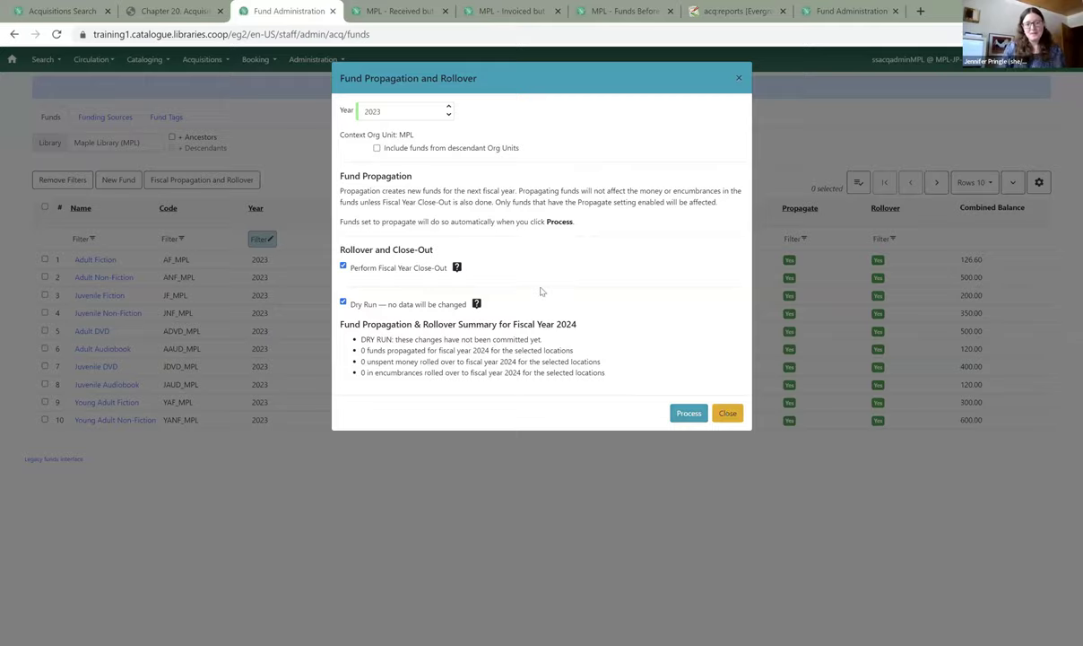
click(727, 413)
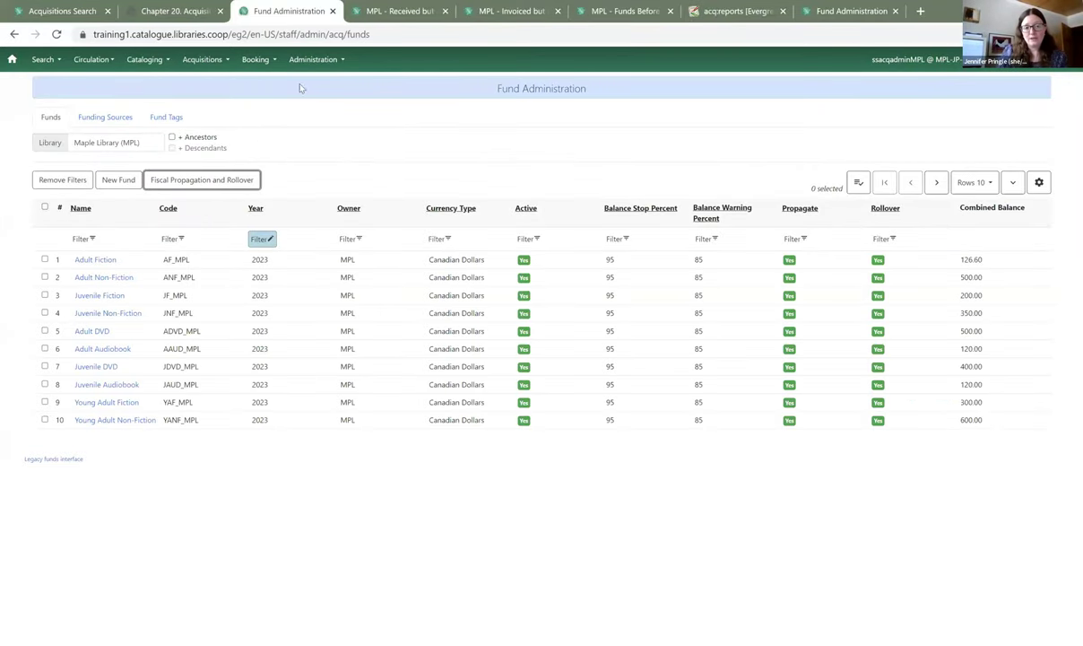
- Open Local Administration in a new tab and launch the Library Settings Editor for MPL
click(292, 61)
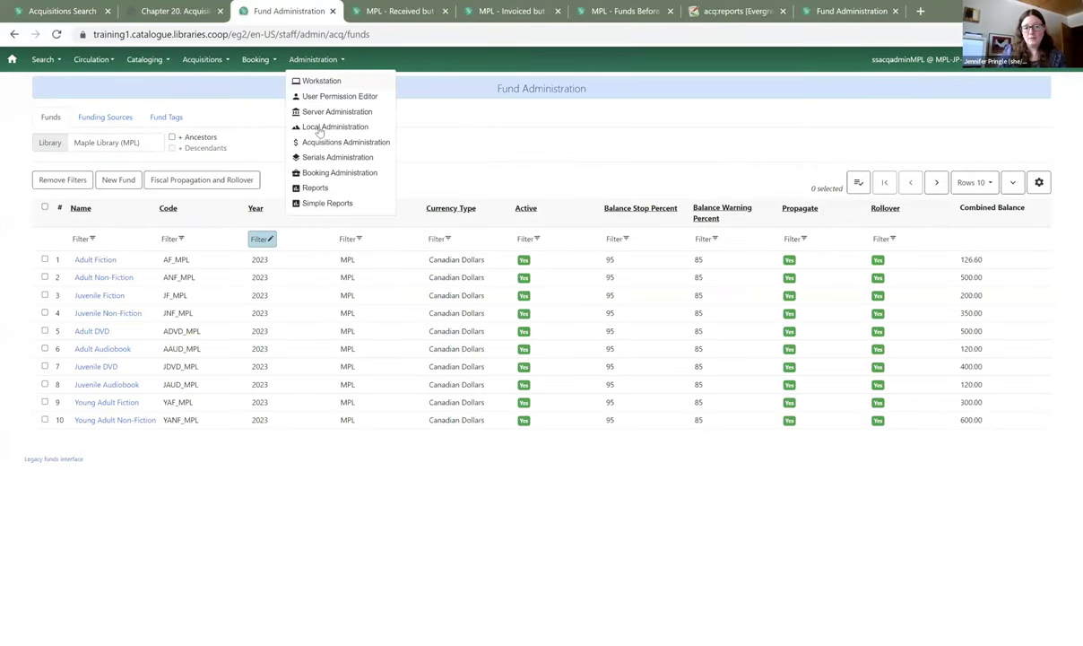
right_click(319, 126)
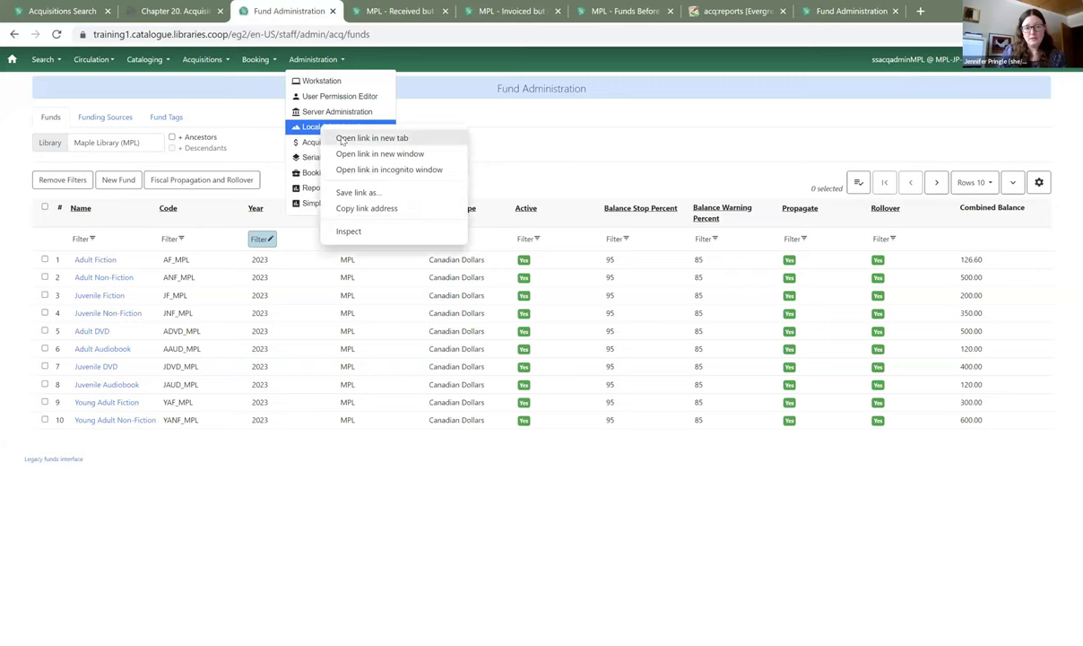
click(371, 138)
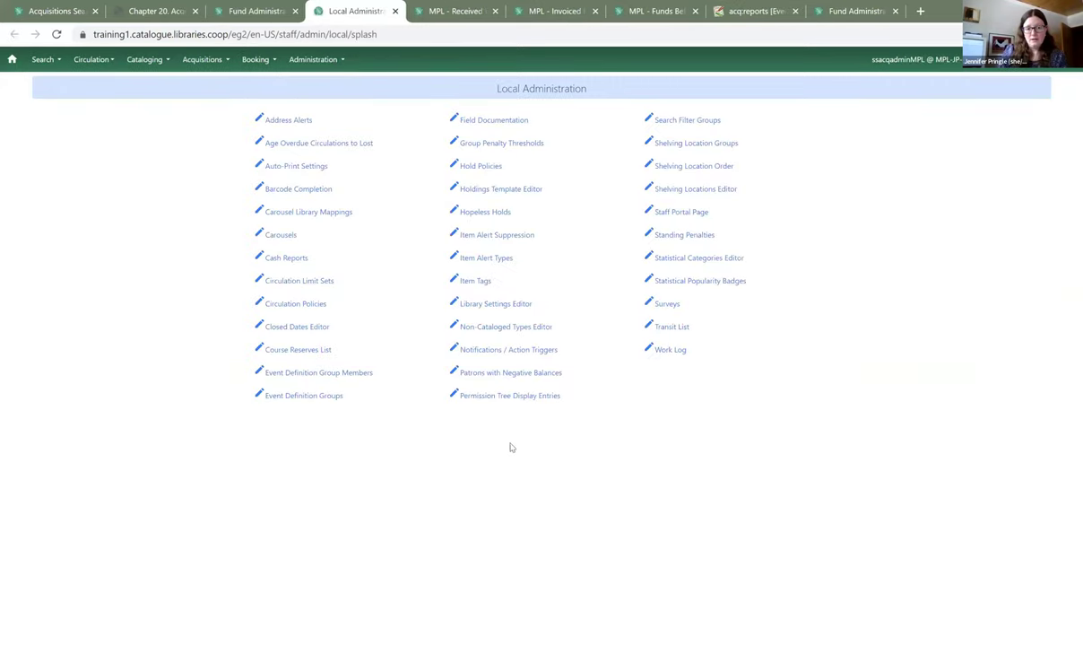
click(502, 305)
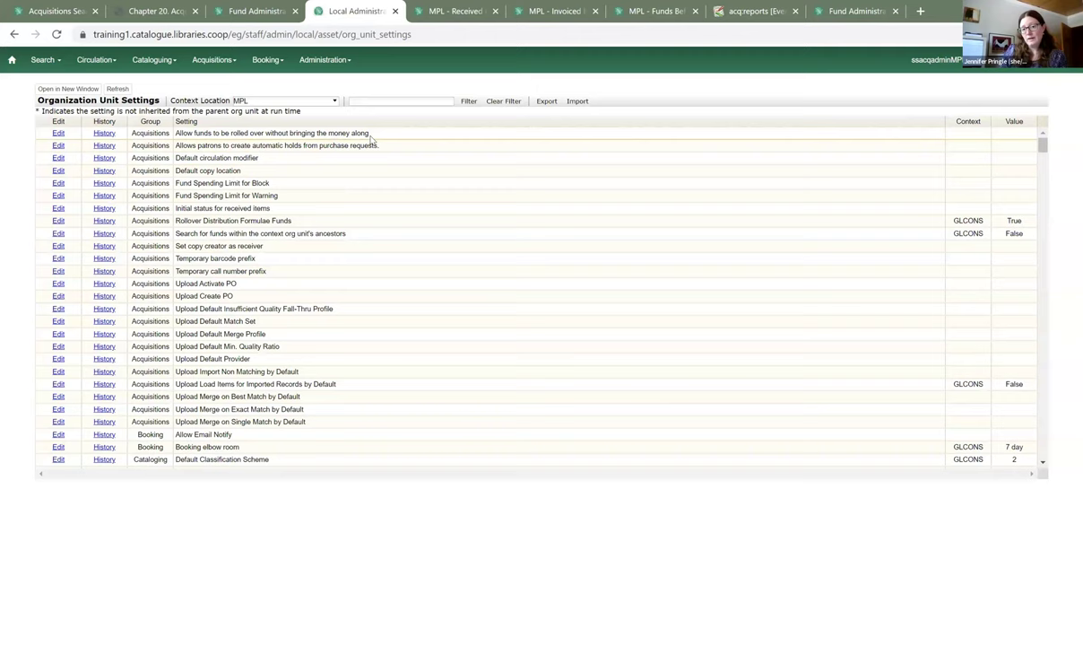
- Change the rollover-without-money setting's value to True and save it at MPL context
click(58, 134)
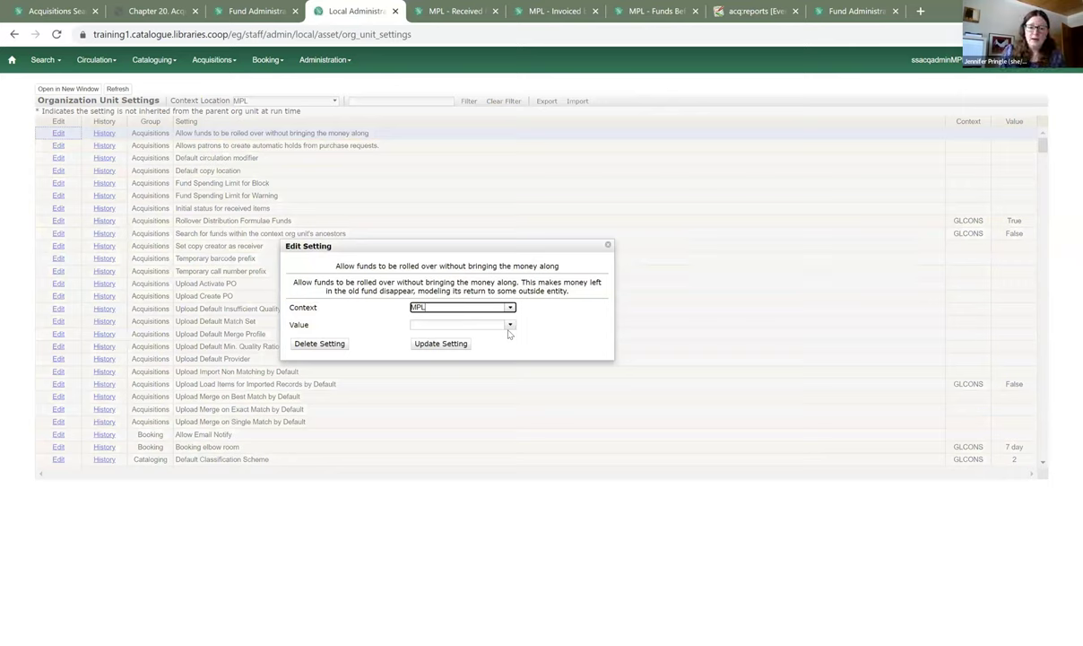
click(508, 325)
click(448, 334)
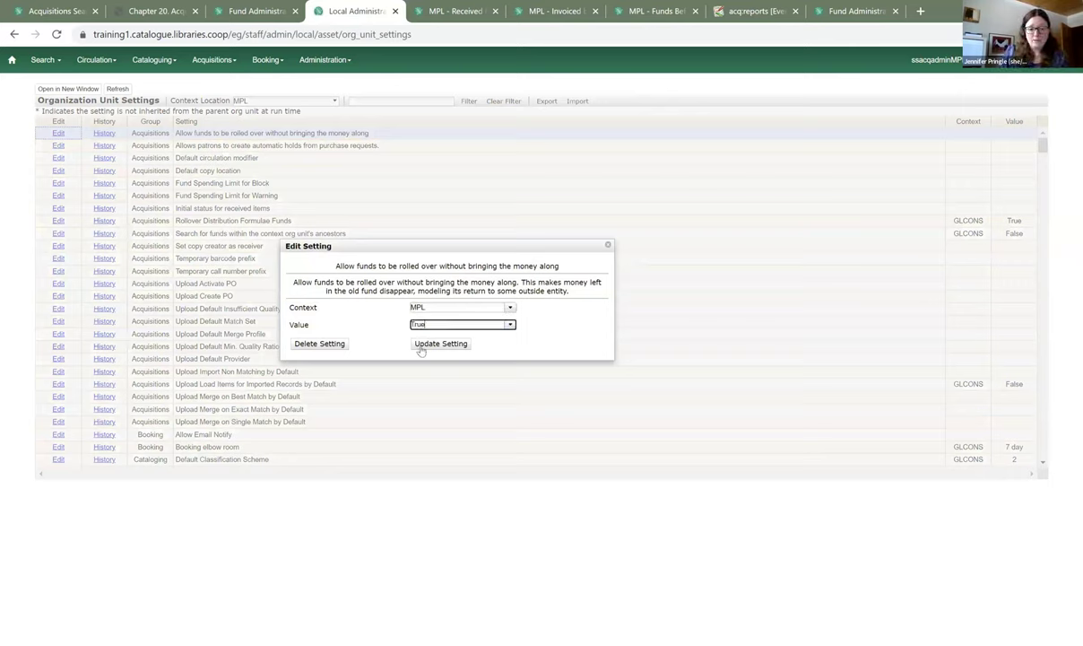
click(438, 344)
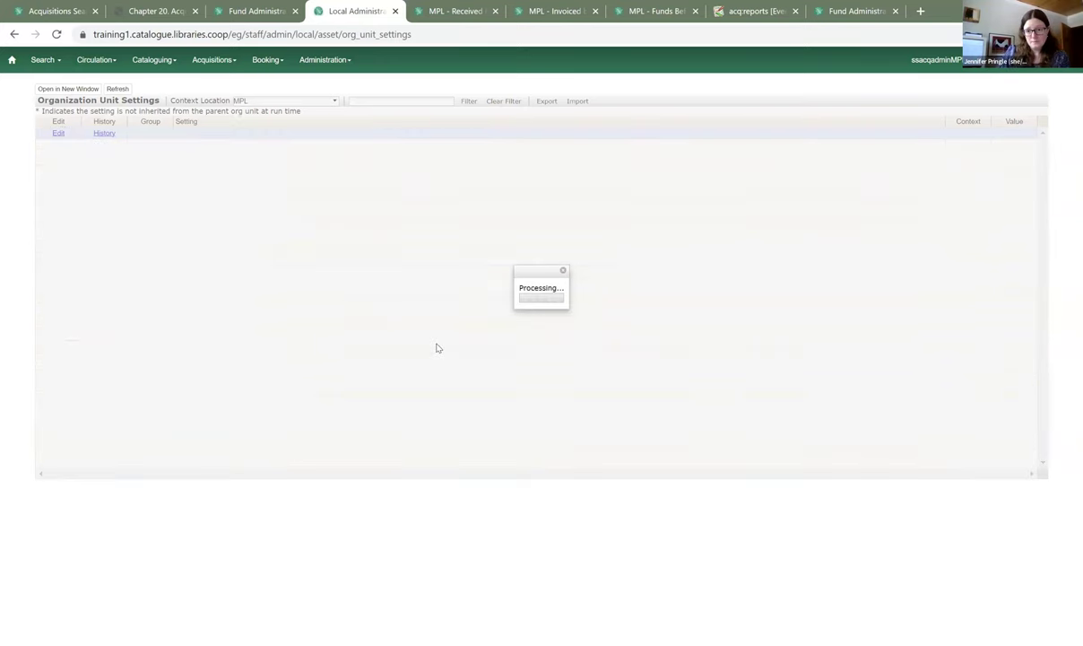
click(313, 64)
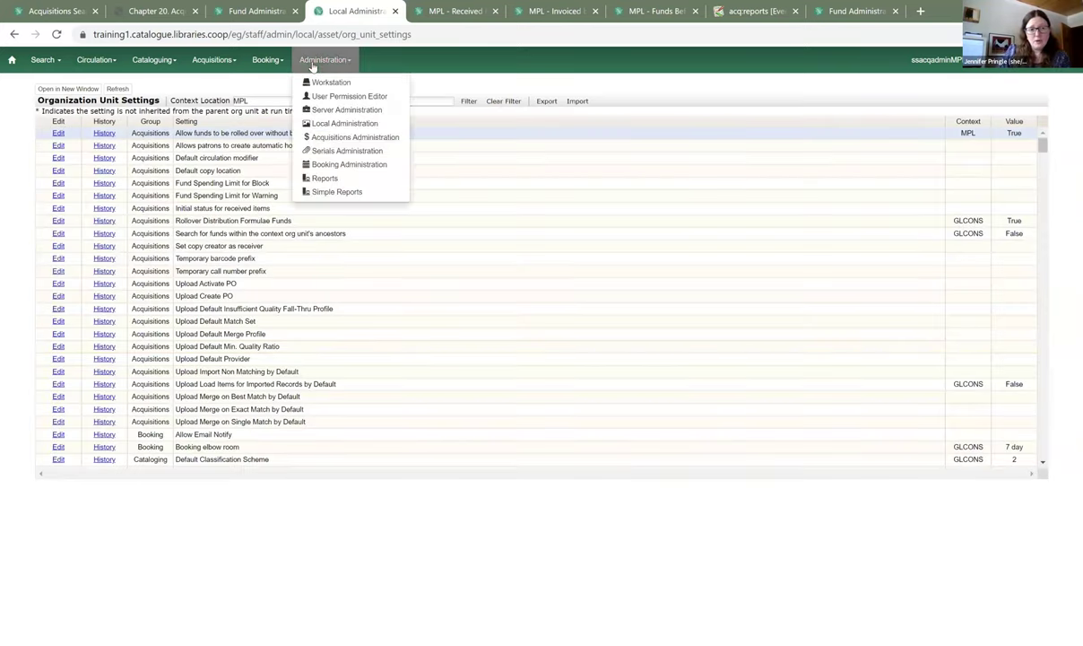
- View Fund Administration's Fiscal Propagation and Rollover options, close them unprocessed, then log out
click(343, 139)
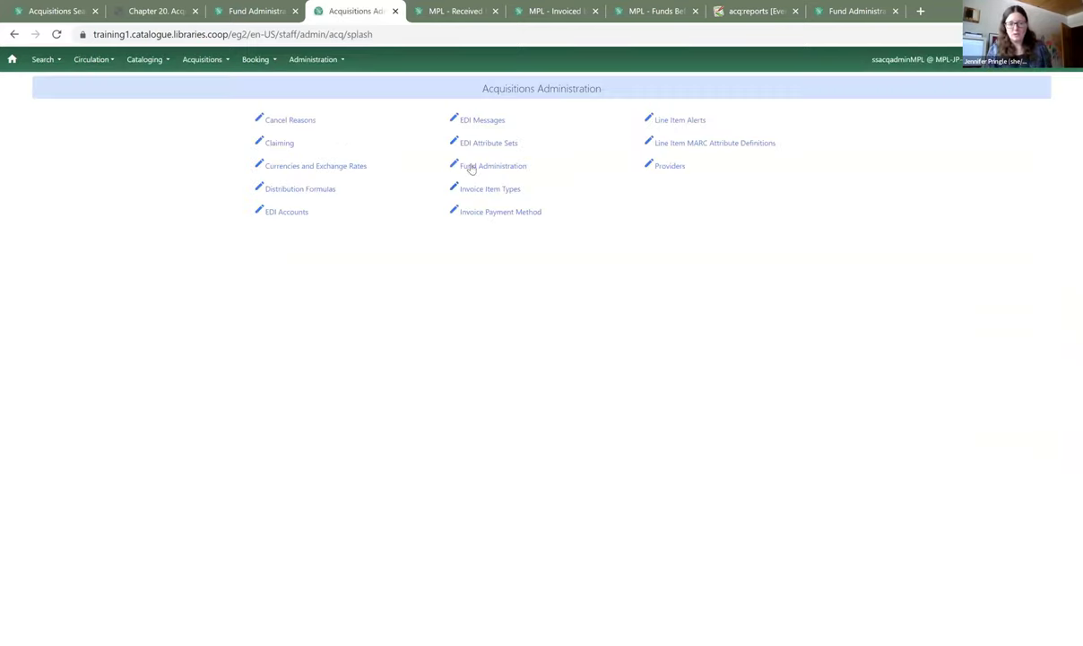
click(477, 168)
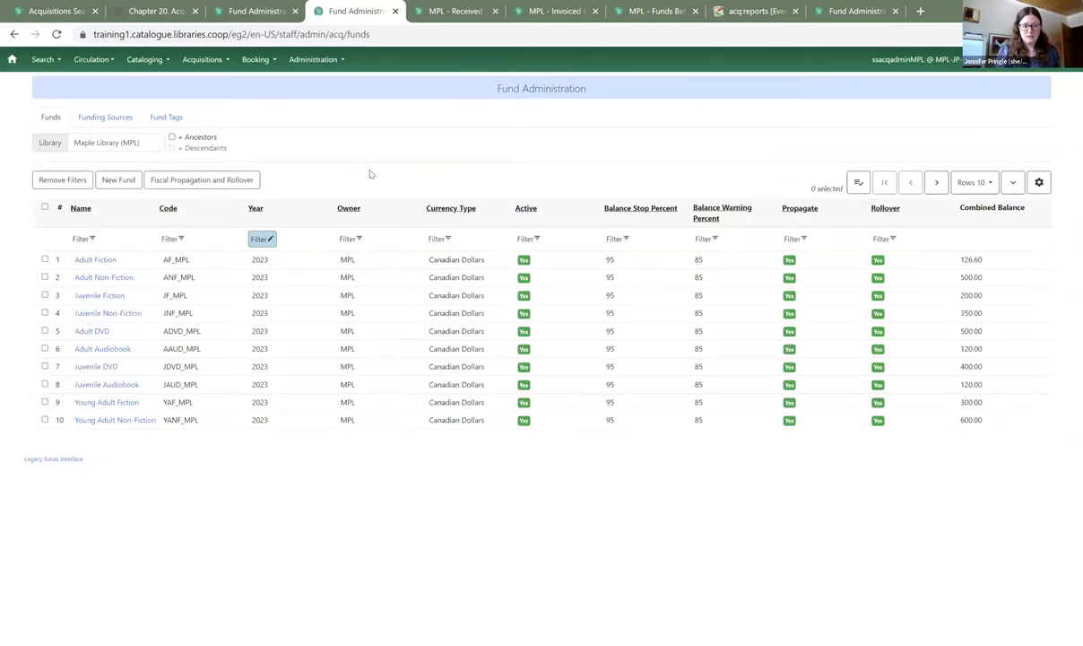
click(217, 180)
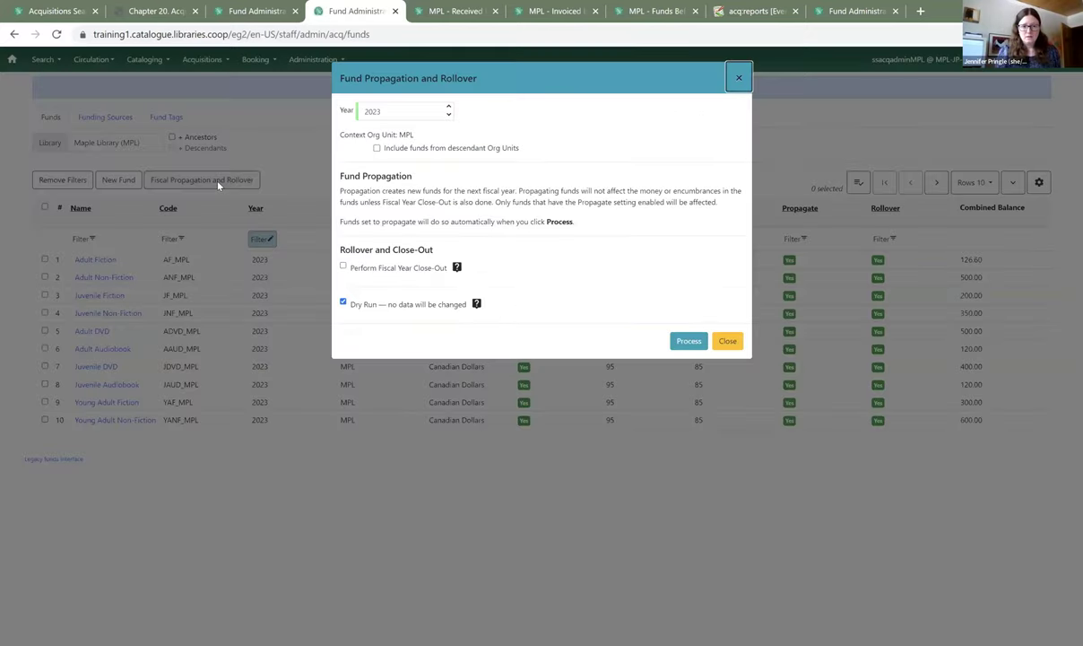
click(736, 341)
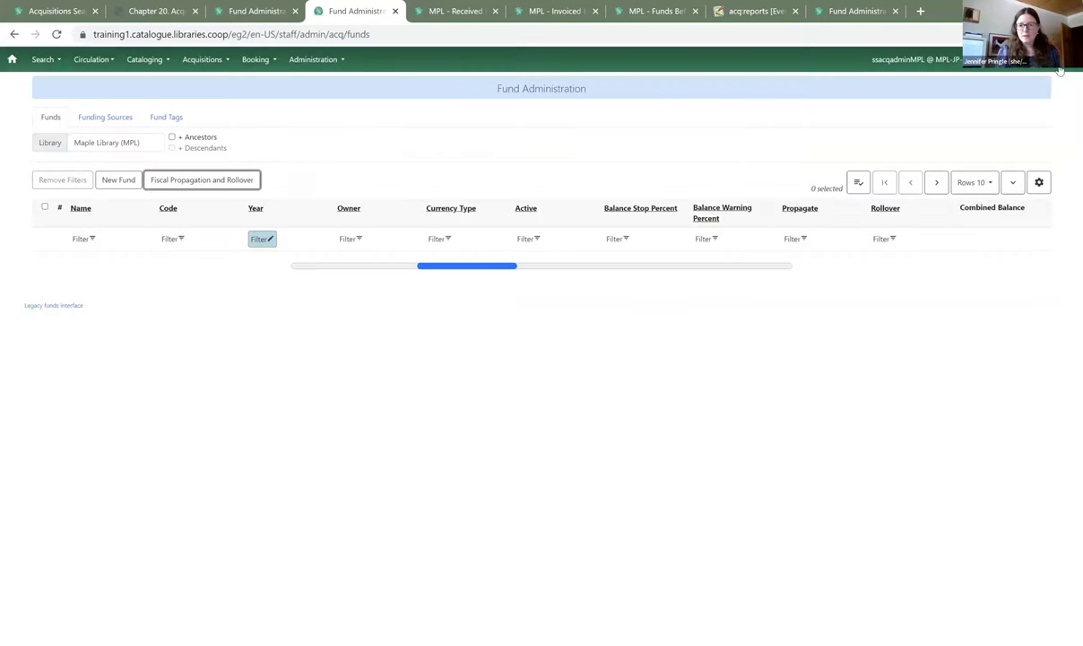
click(1002, 65)
click(1015, 96)
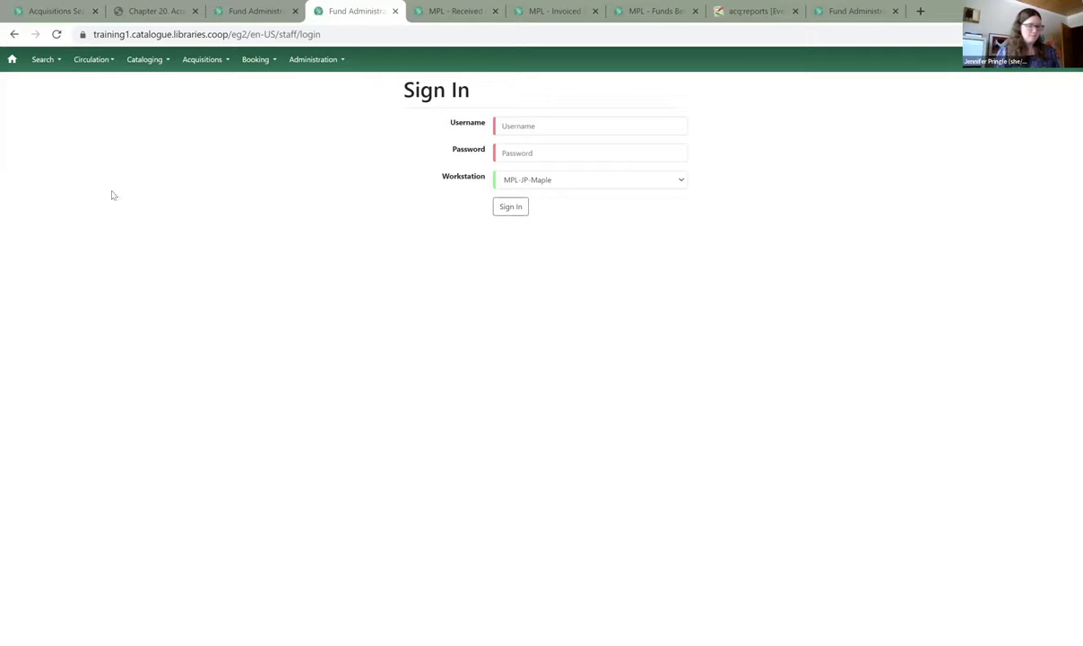
- Sign in with the MPL acquisitions admin username and its password
click(541, 125)
text(ssacqadmin)
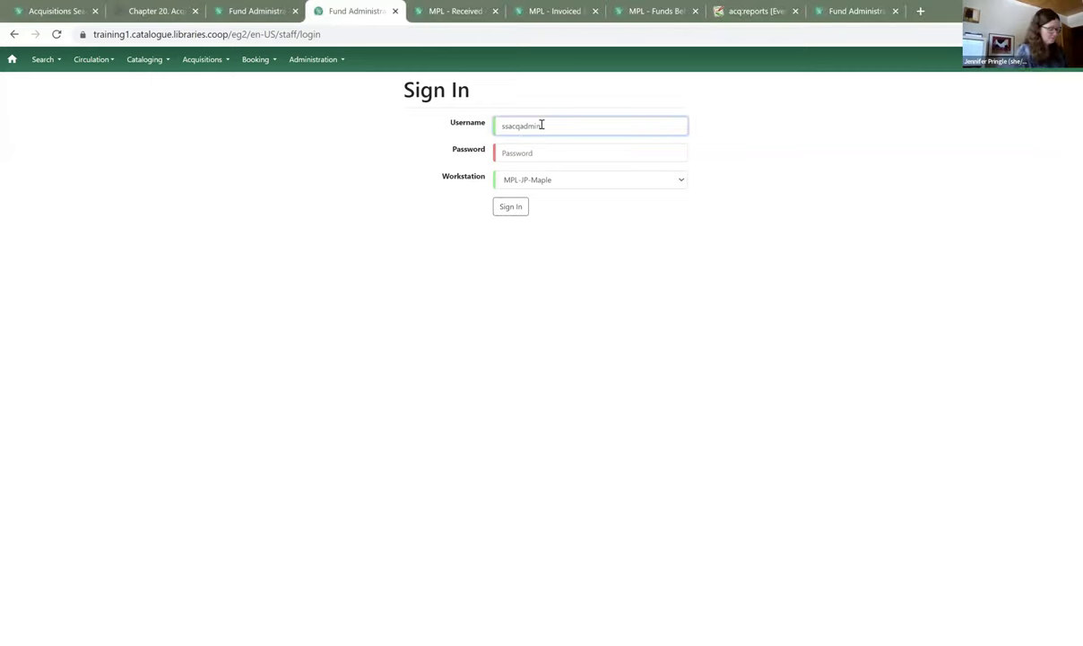
text(MPL)
key(Tab)
text(***)
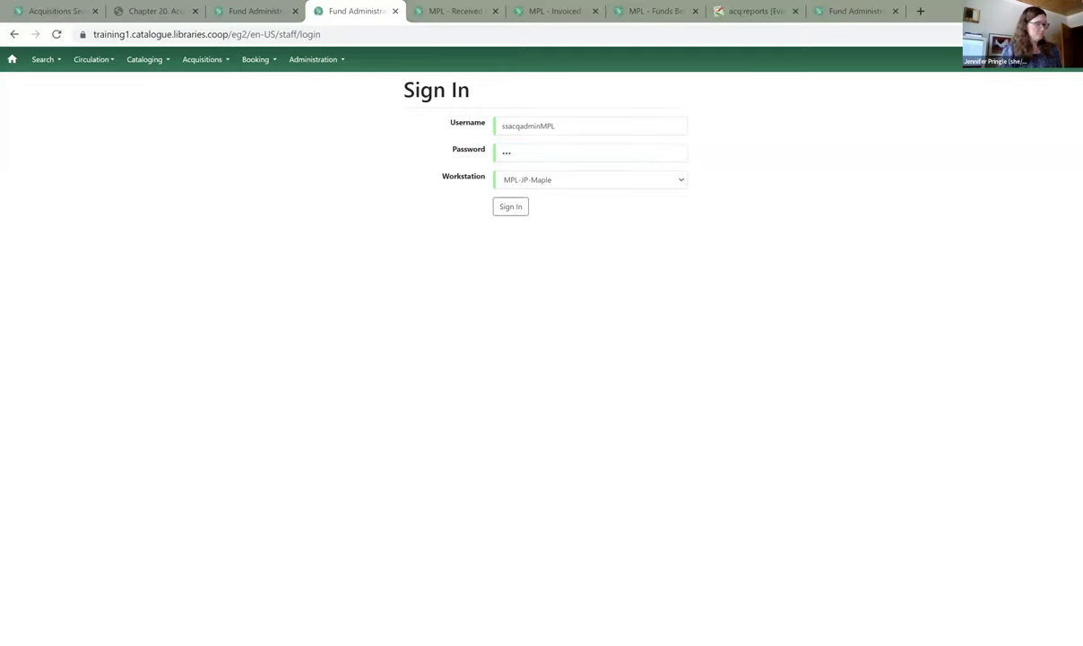
click(537, 154)
text(*******)
click(515, 208)
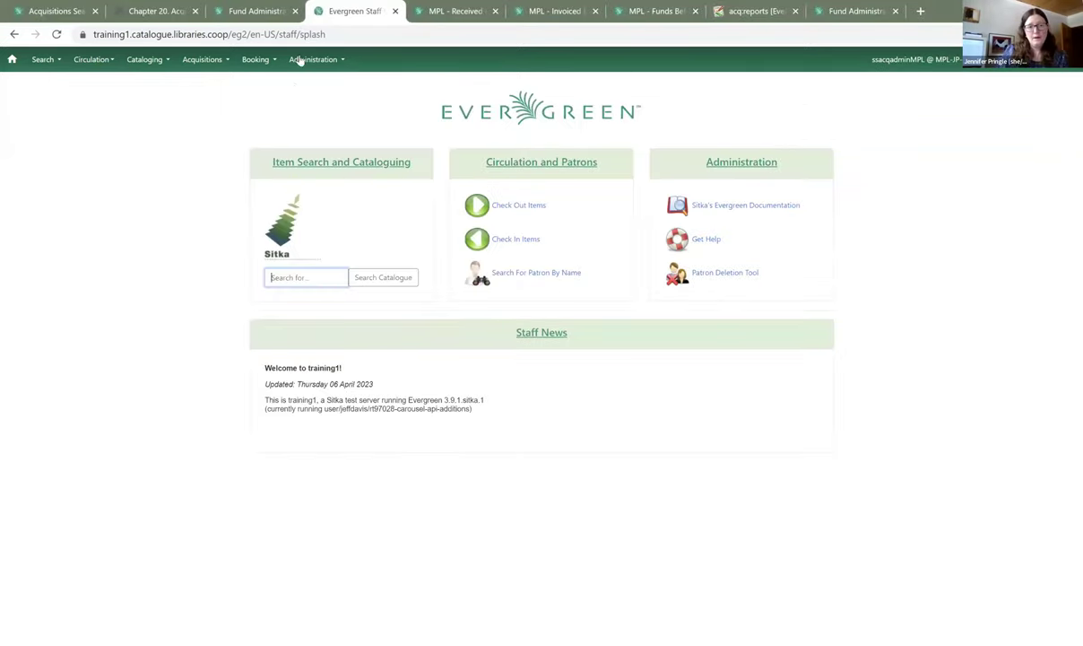
- Go to Acquisitions Administration > Fund Administration and open Fiscal Propagation and Rollover for 2023
click(305, 61)
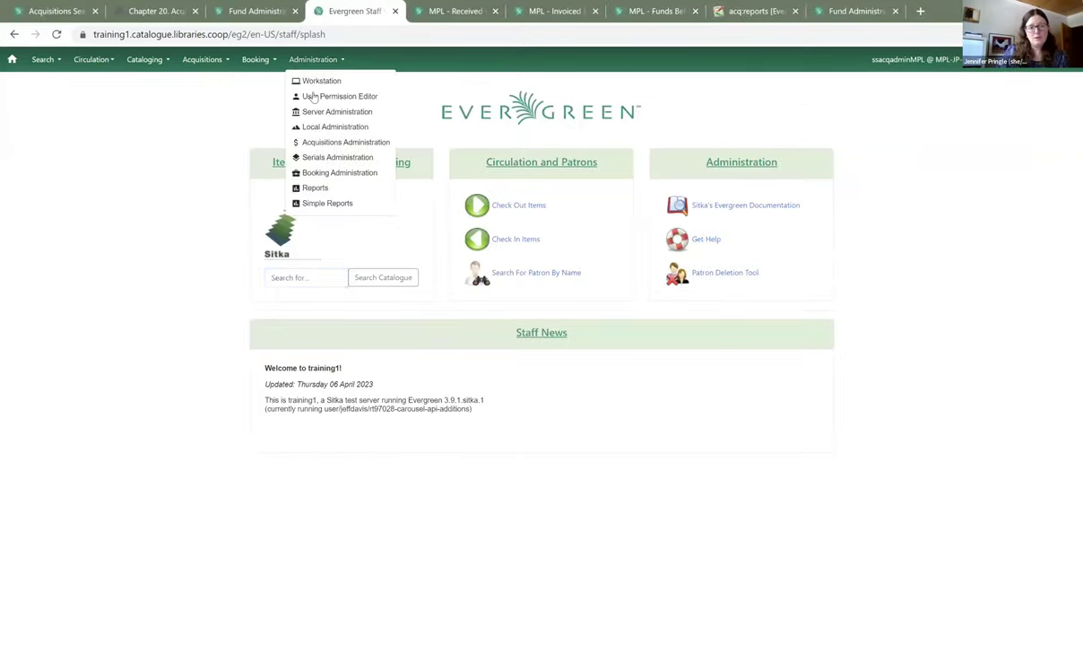
click(331, 144)
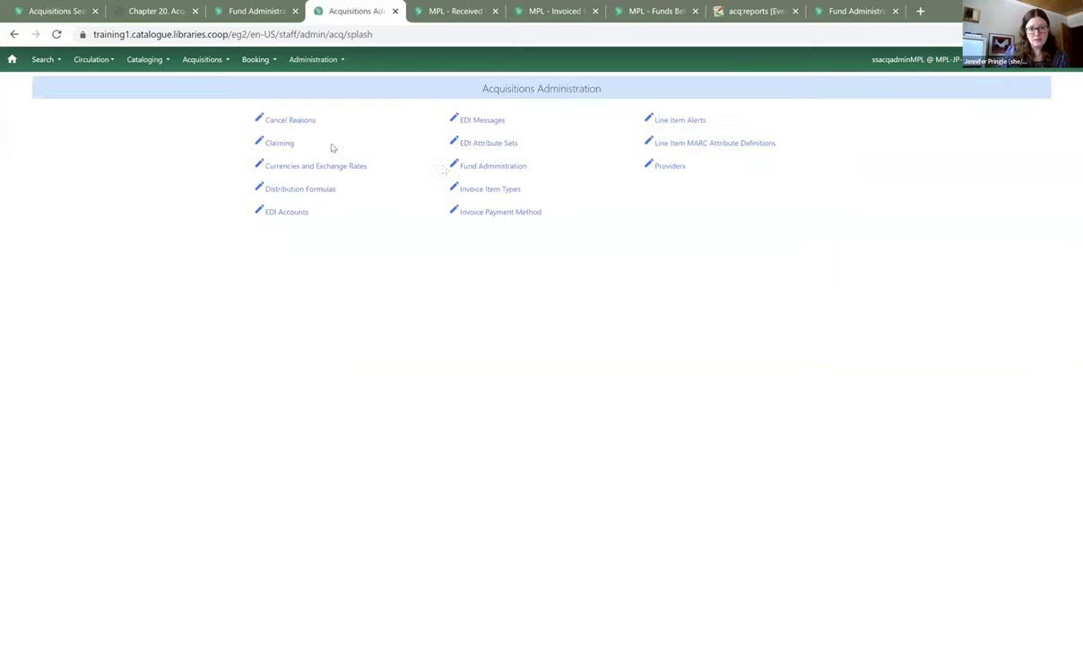
click(504, 169)
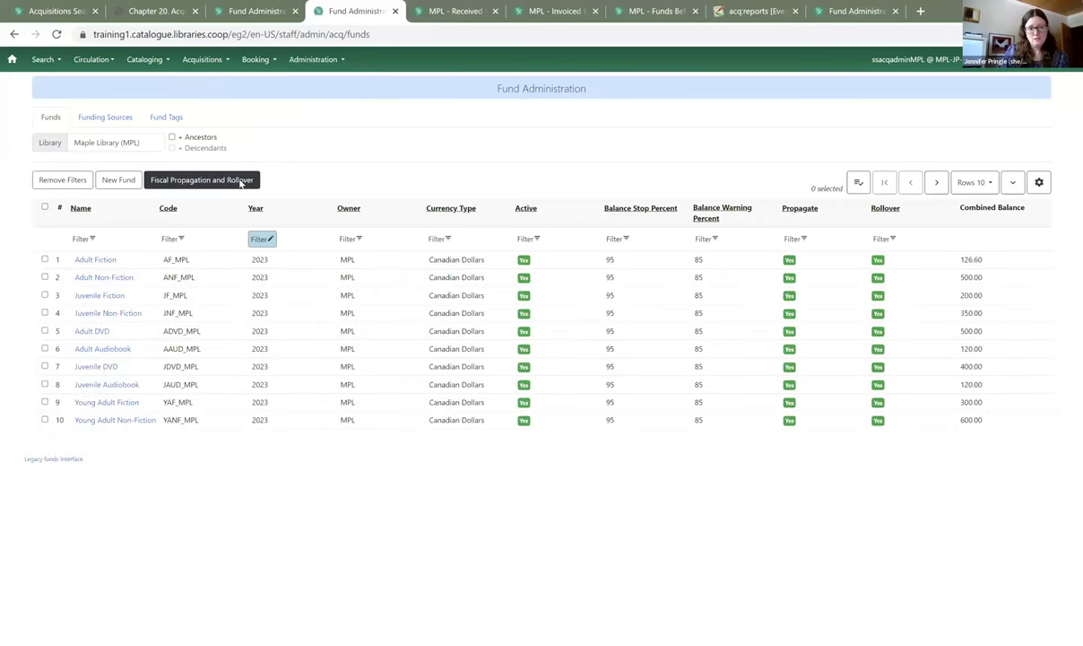
click(240, 181)
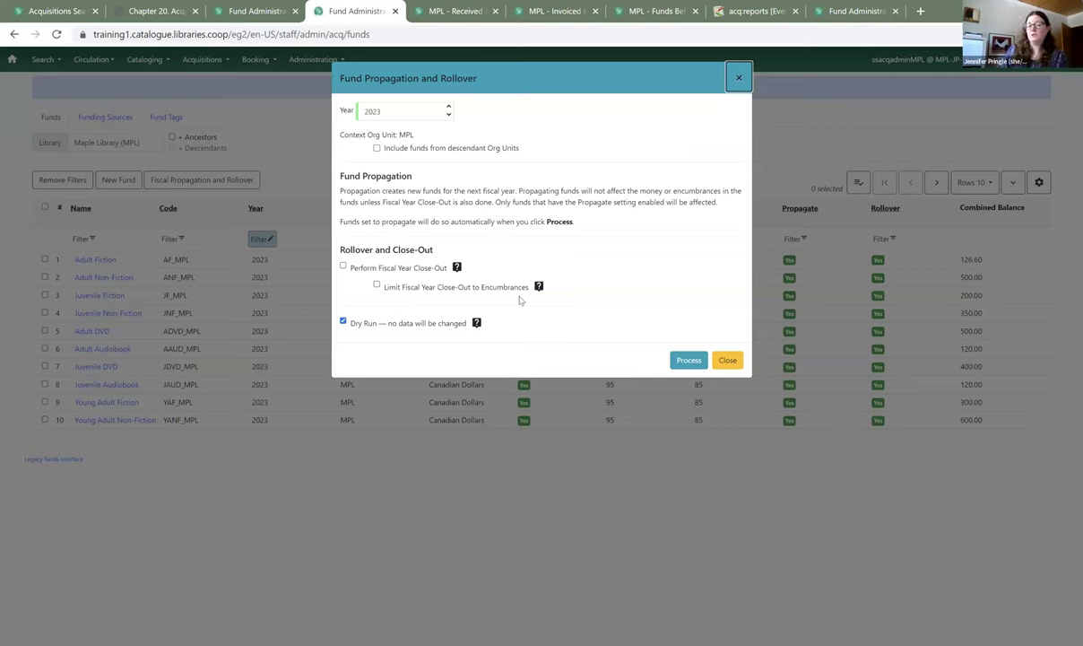
- Check Fiscal Year Close-Out and Limit to Encumbrances, leaving Dry Run unchecked
click(343, 266)
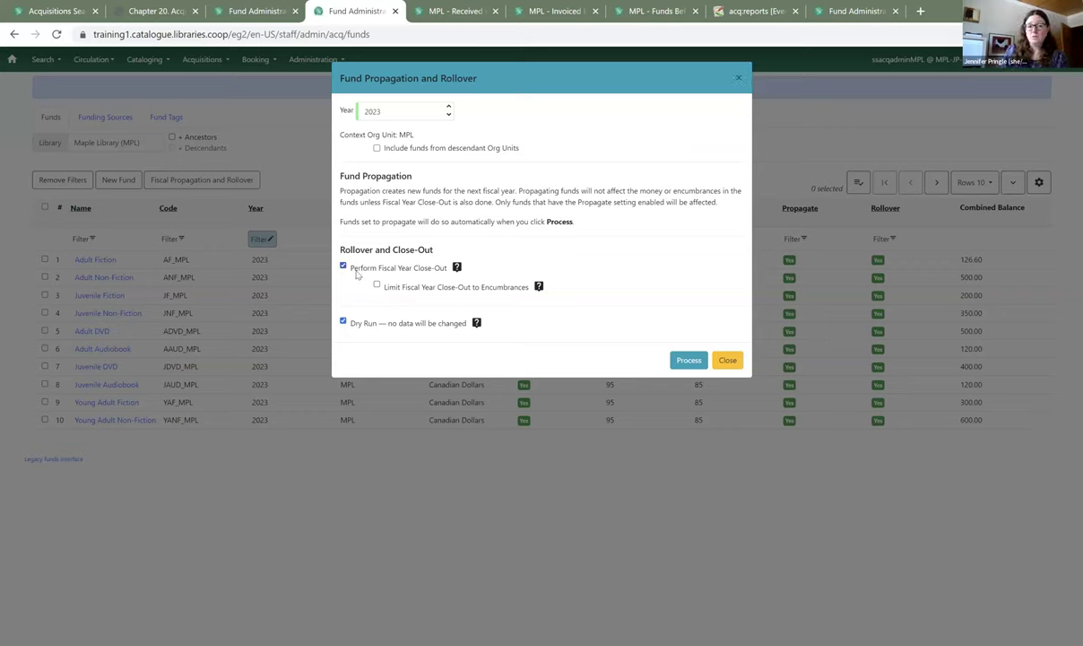
click(378, 285)
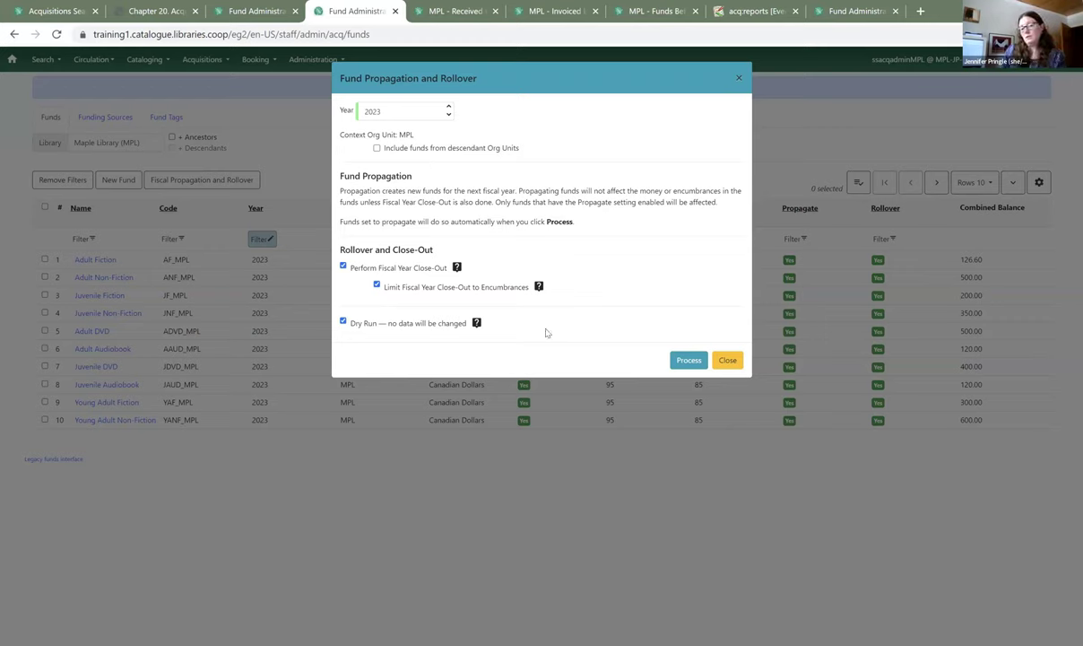
click(678, 361)
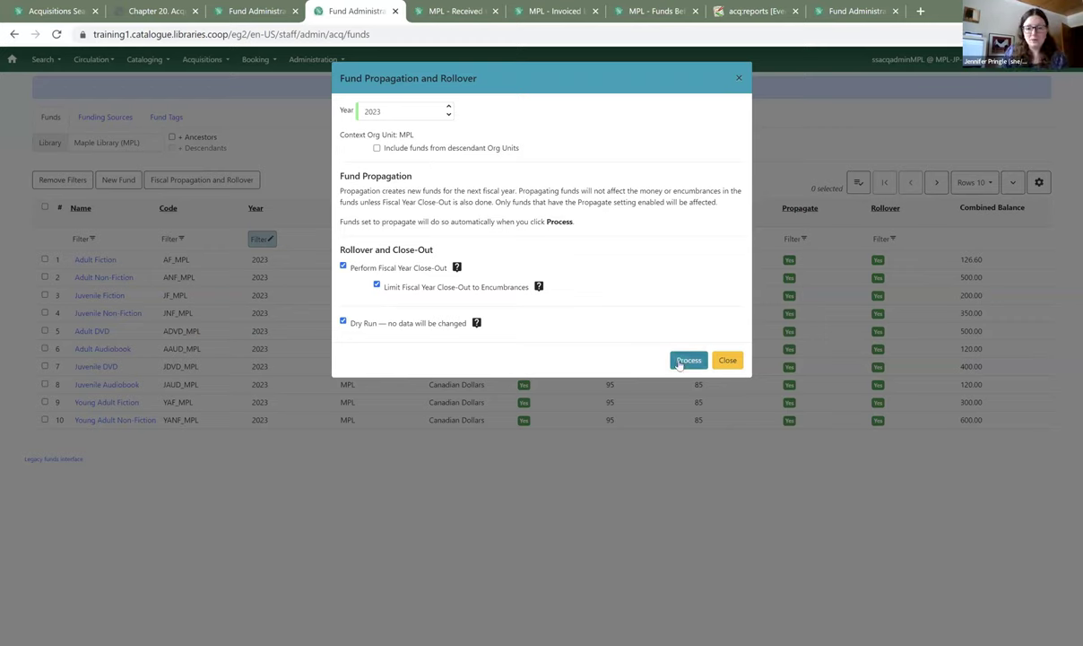
click(343, 320)
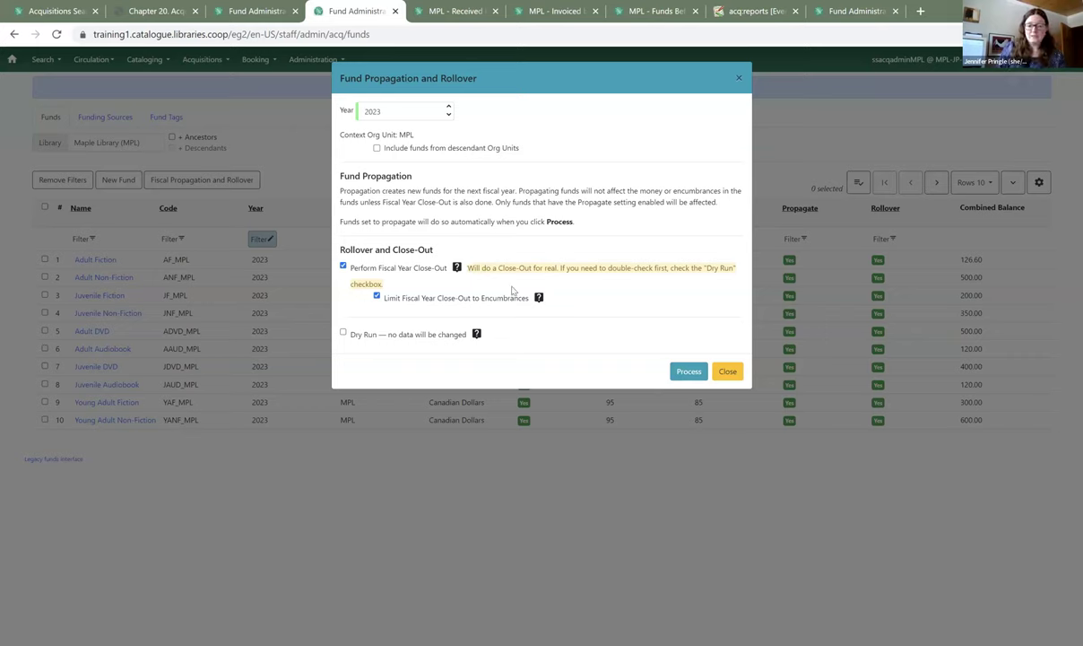
click(344, 332)
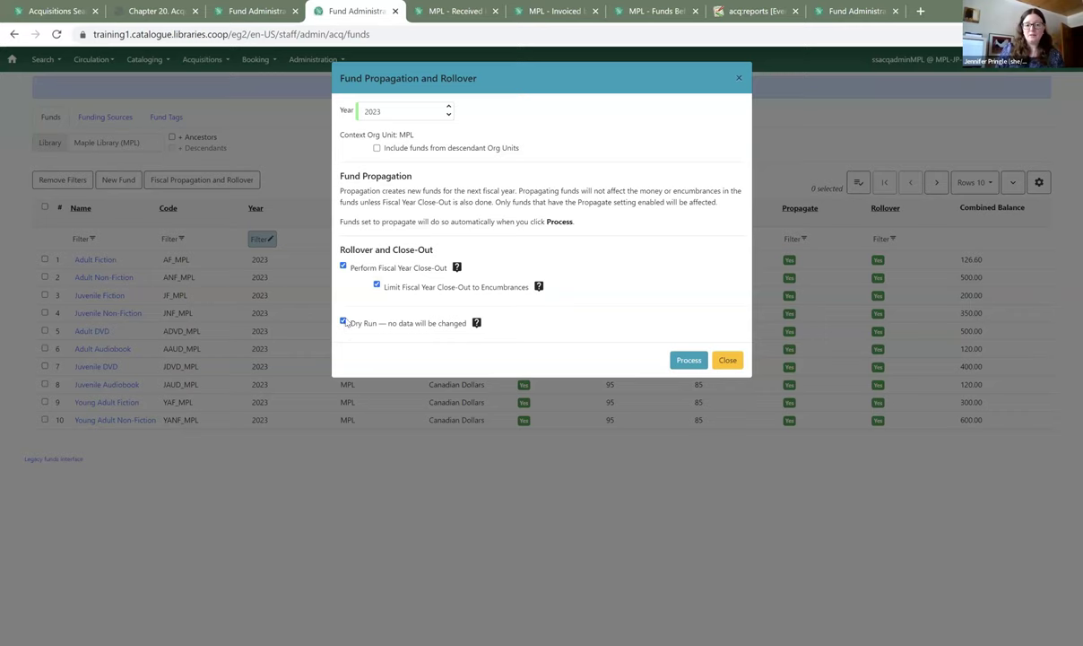
click(344, 322)
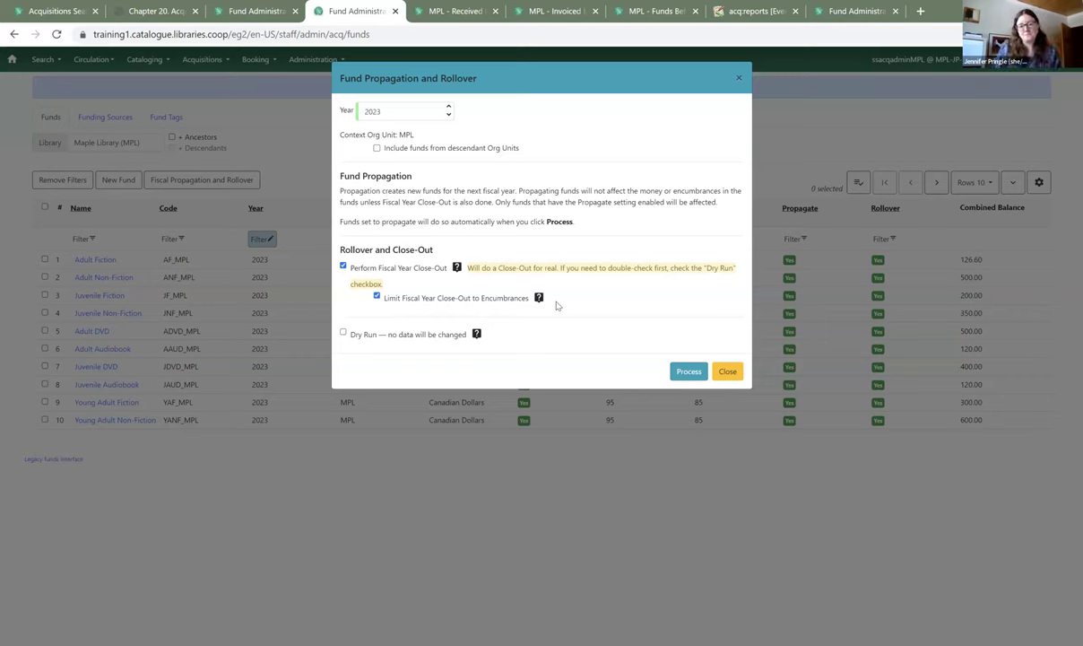
- Process the real rollover, propagating 21 funds and 197.7 in encumbrances into 2024
click(686, 373)
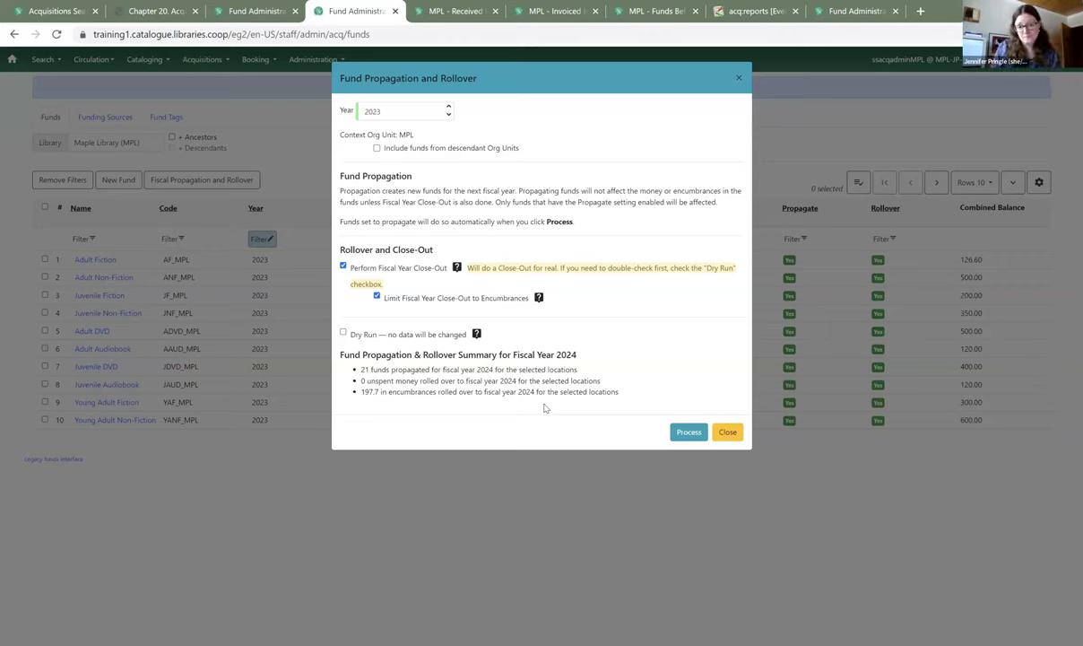
- Close the rollover results to see the ten 2023 funds inactive at 0.00
click(727, 432)
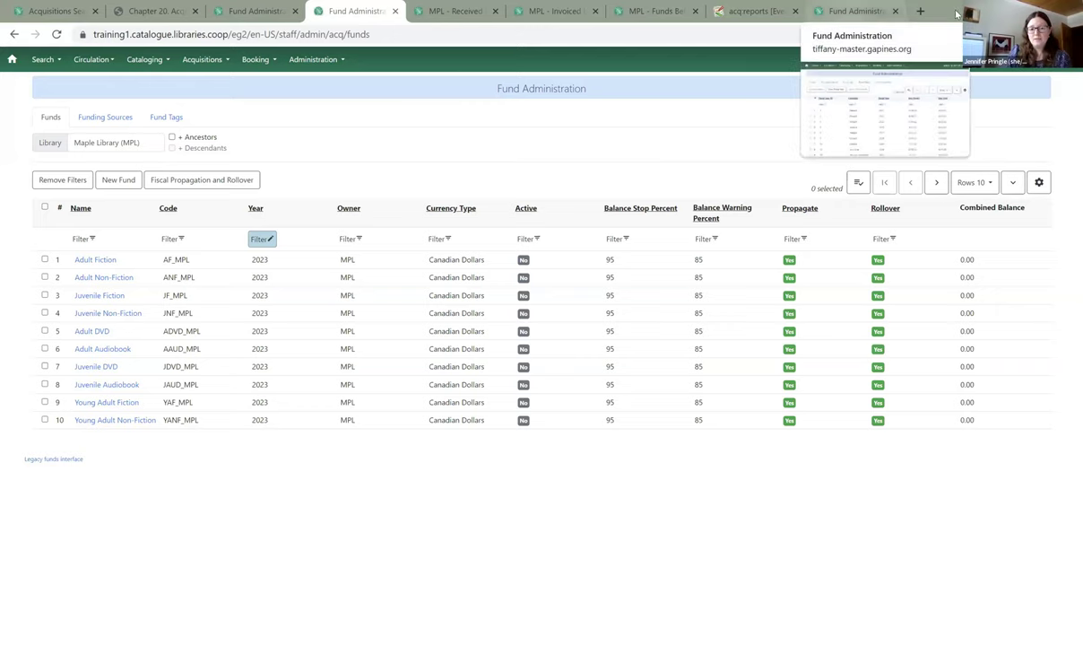
- Switch to the test server and open Local Administration in a new tab
click(856, 10)
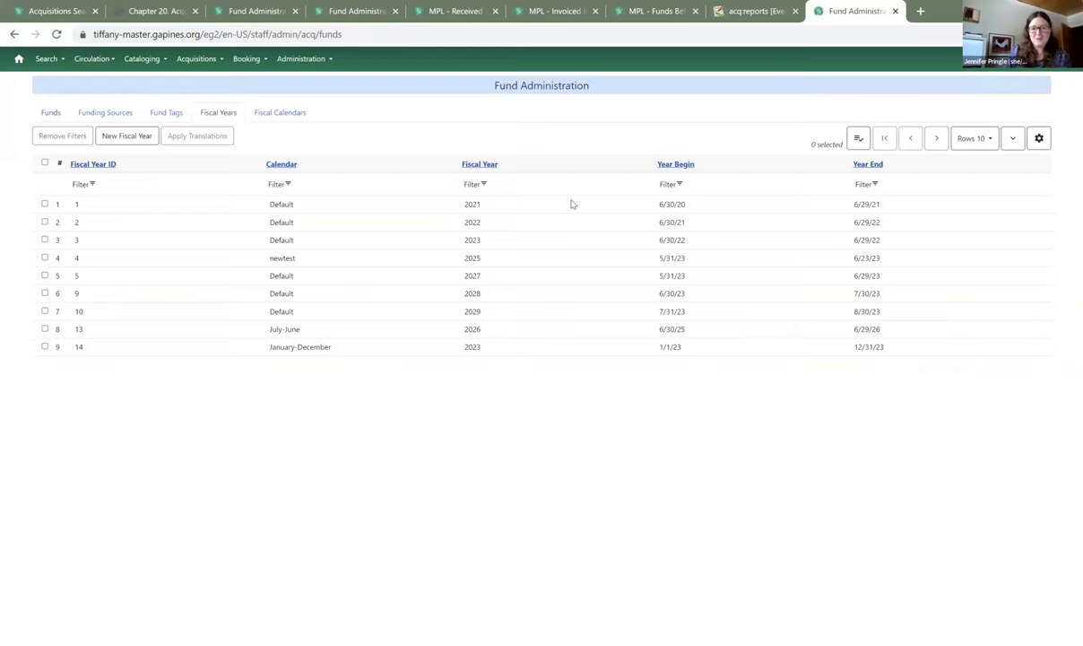
click(300, 60)
right_click(305, 124)
key(Escape)
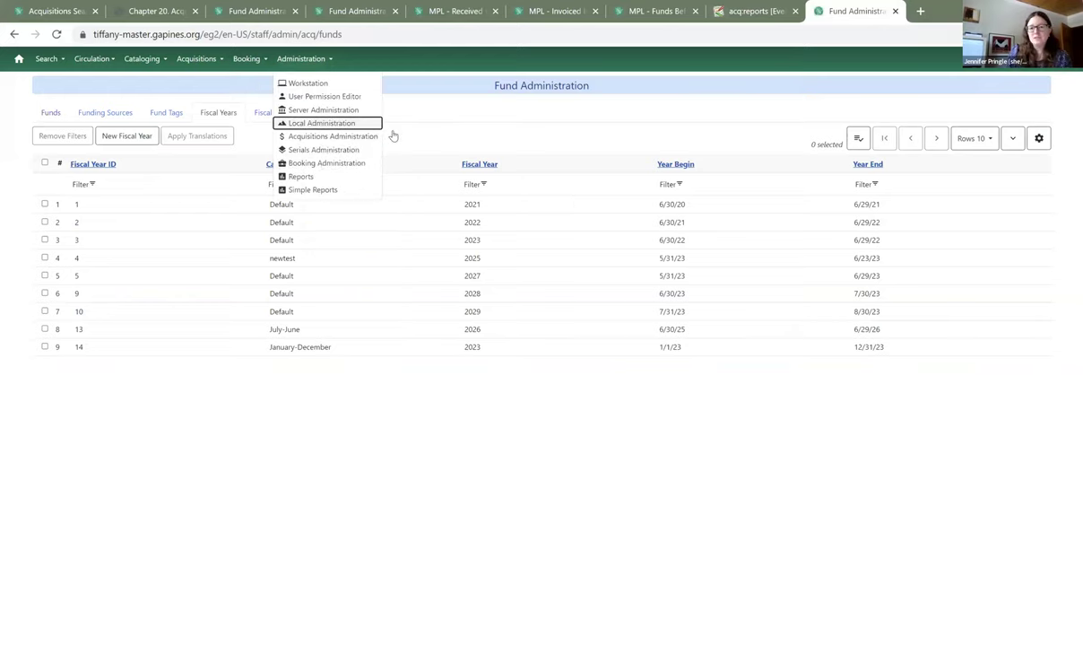
key(ctrl+shift+Return)
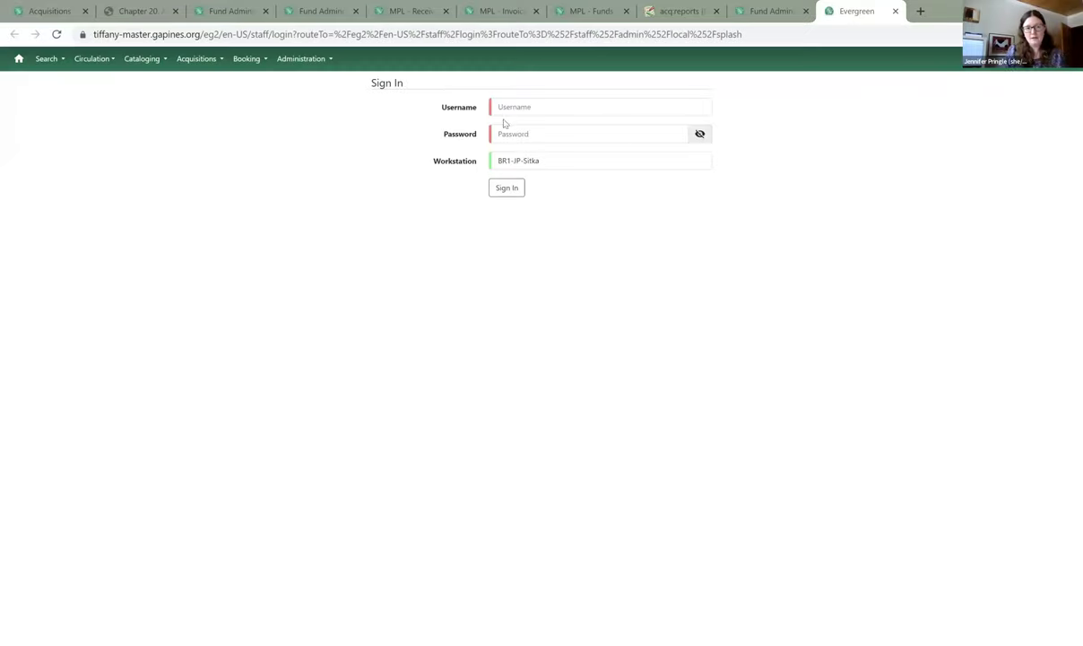
- Sign in with the administrator username and password
click(505, 110)
text(admin)
key(Tab)
text(demo123)
key(Return)
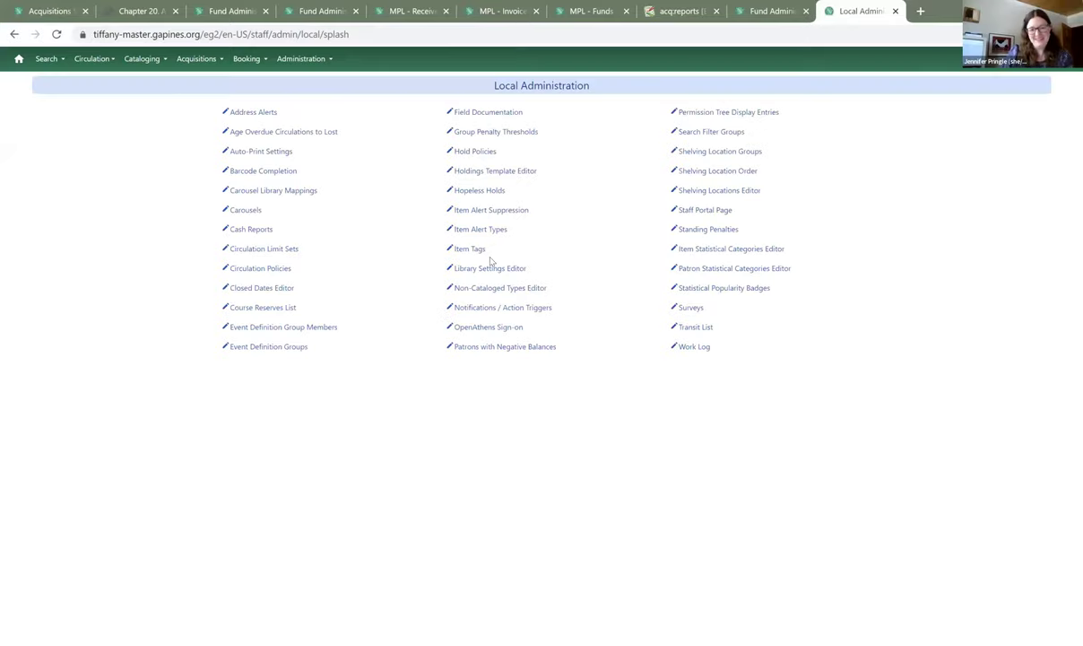
- Filter the Library Settings Editor by 'acq' to list only the Acquisitions settings
click(490, 269)
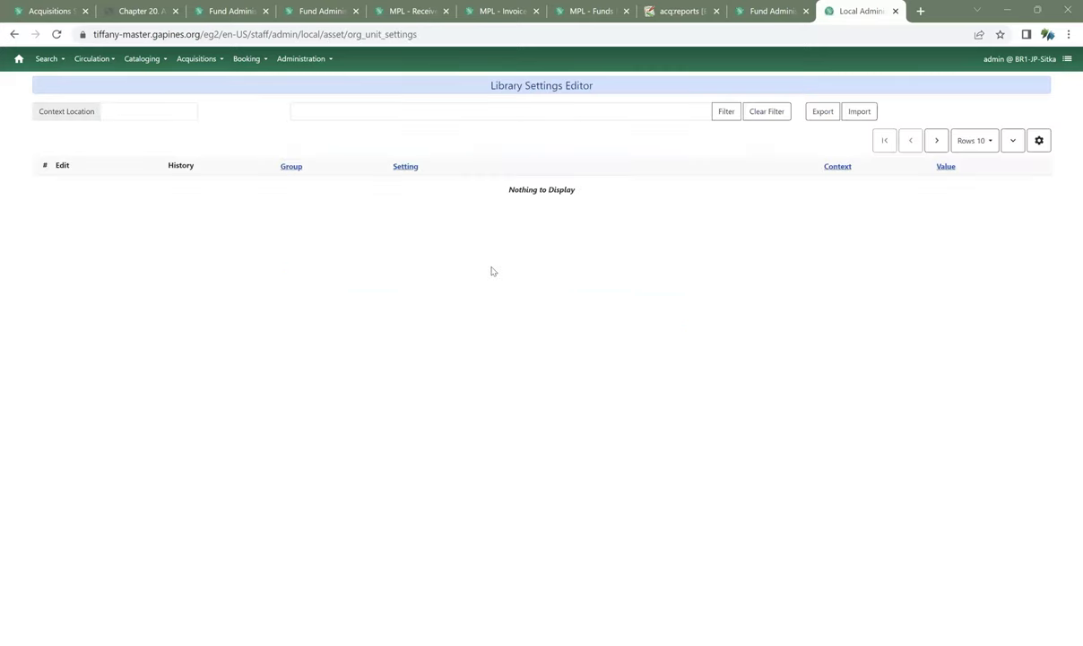
click(376, 113)
text(acq)
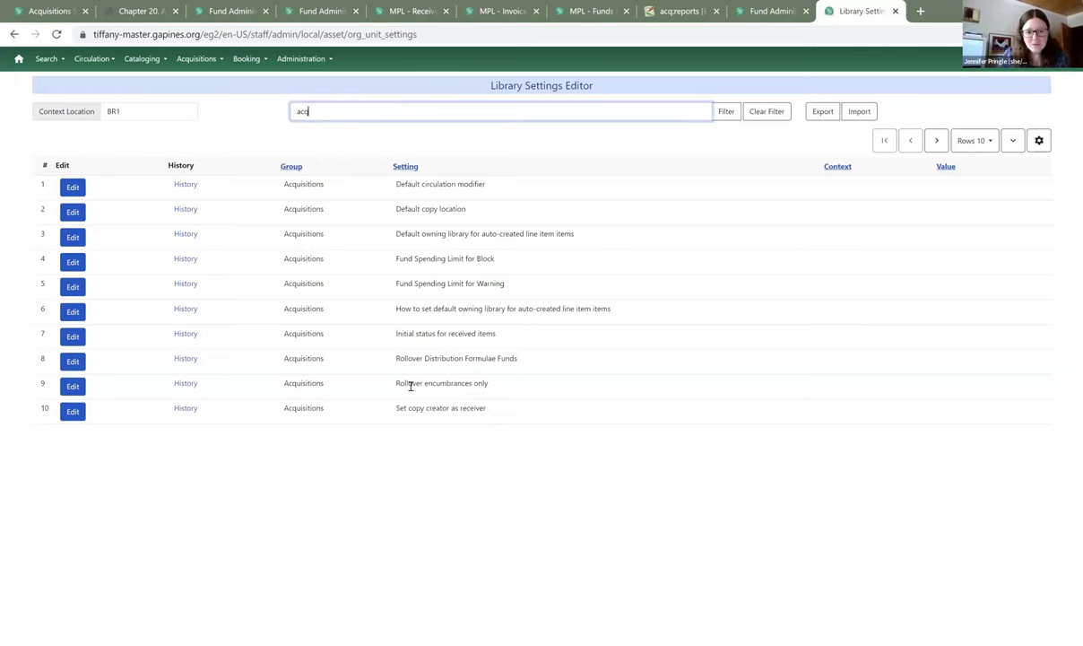
key(Return)
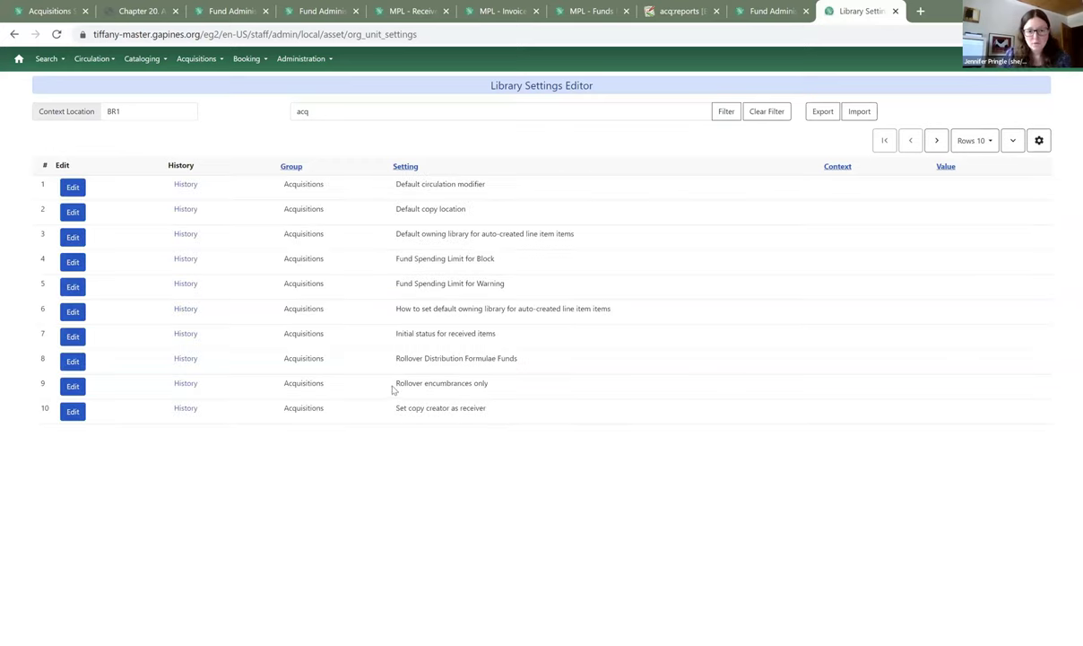
- Highlight the 'Rollover encumbrances only' setting name and close the extra Fund Administration tab
drag(395, 385, 498, 390)
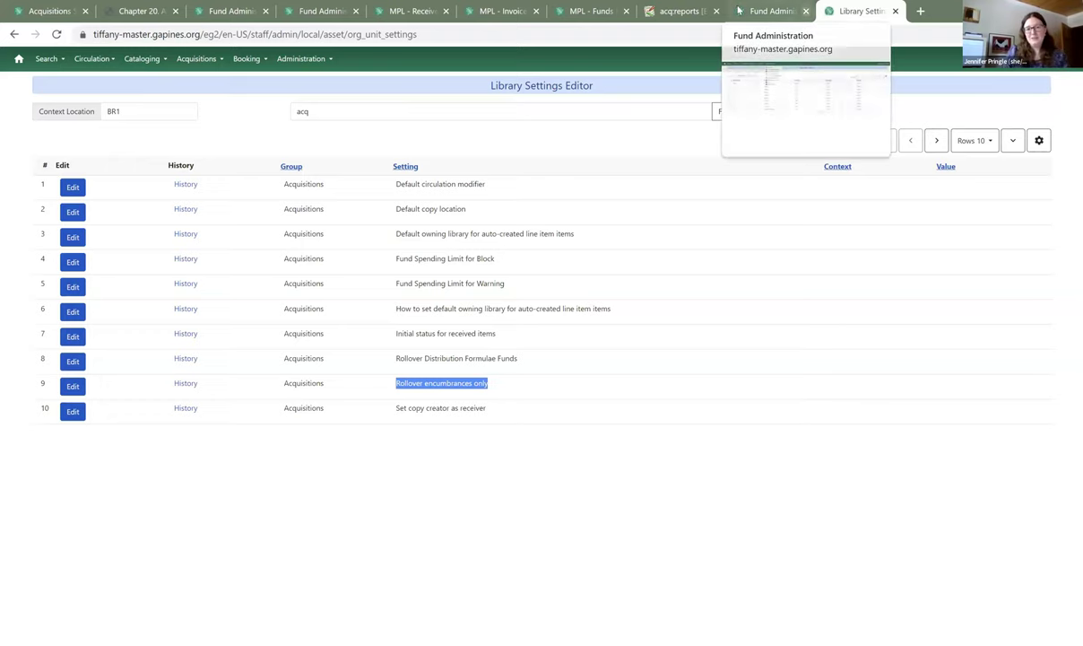
click(805, 11)
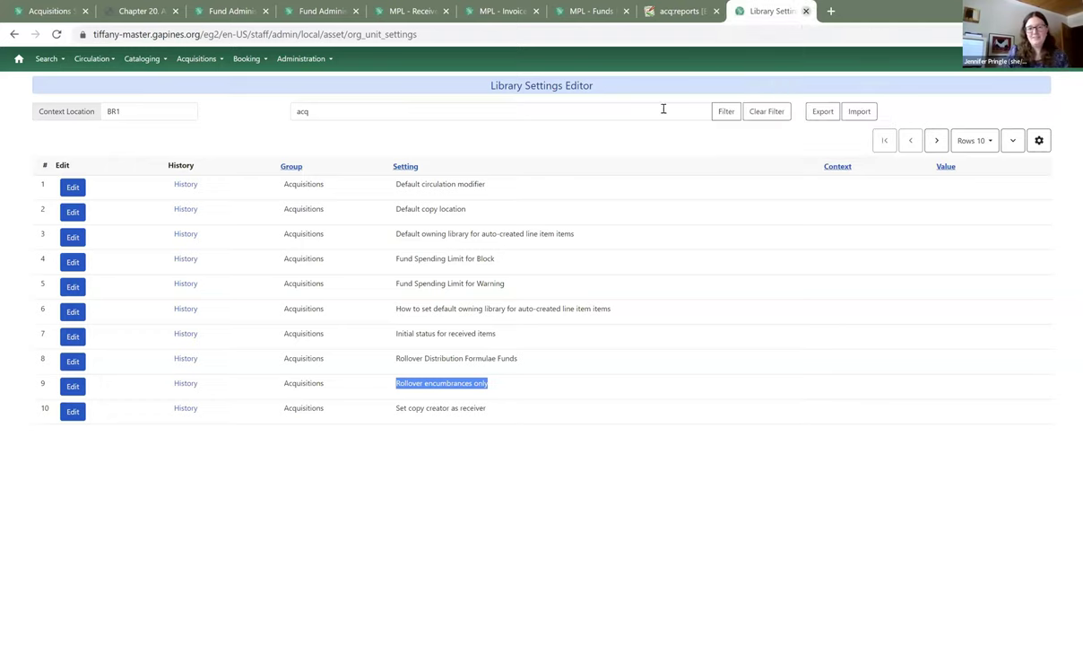
- Go to Acquisitions Administration from the Administration menu
click(301, 59)
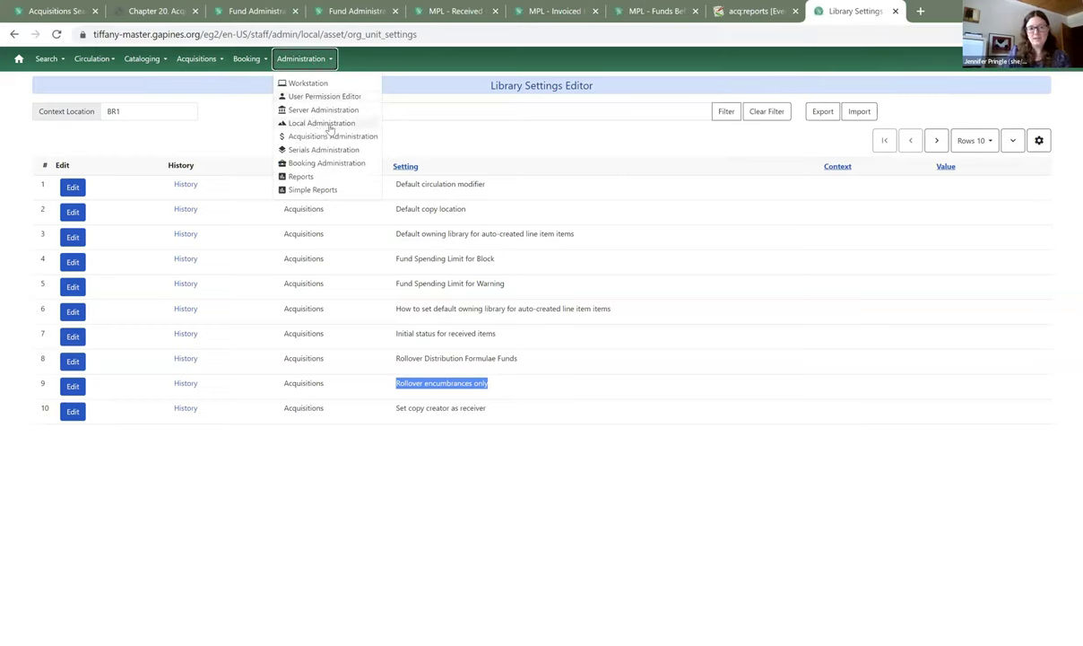
click(328, 136)
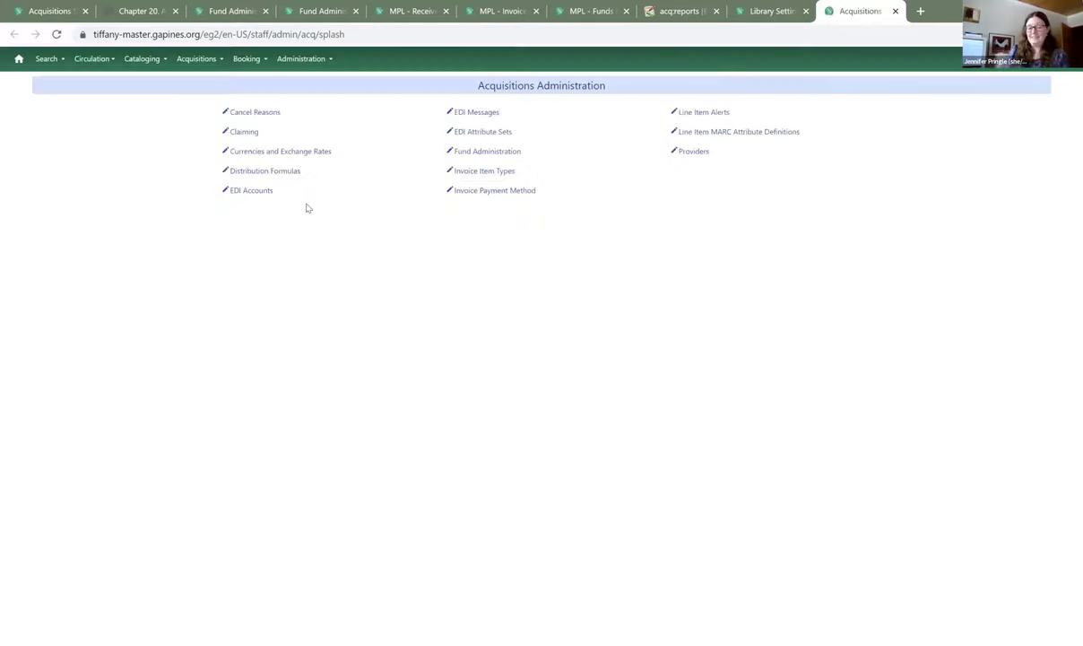
- Open BR1's Fund Administration and view its Fiscal Years list
click(507, 154)
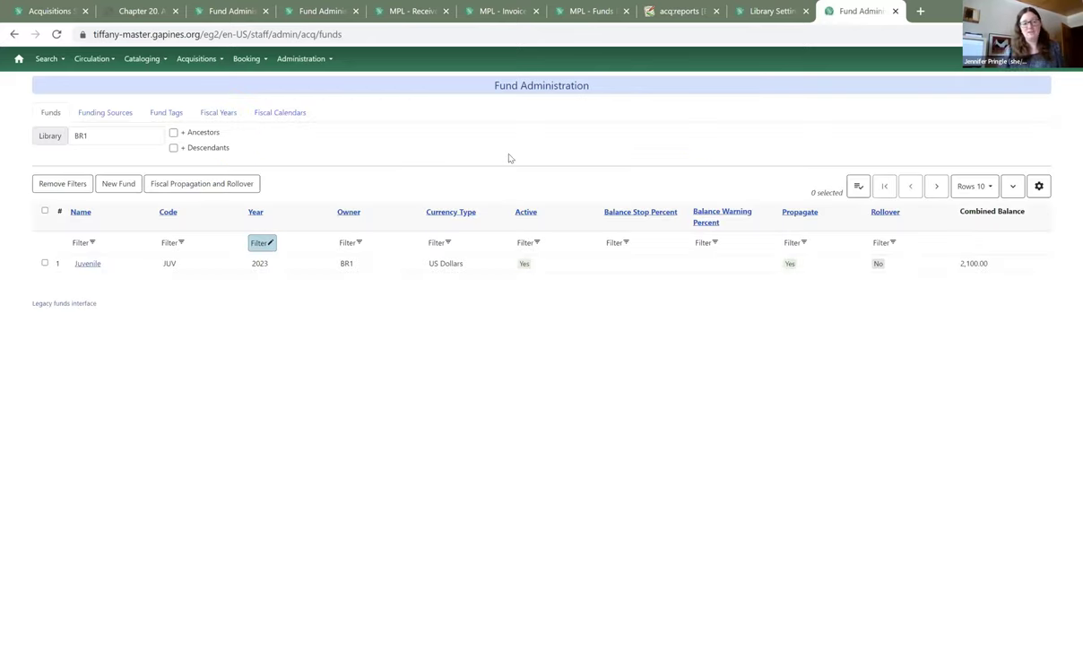
click(227, 119)
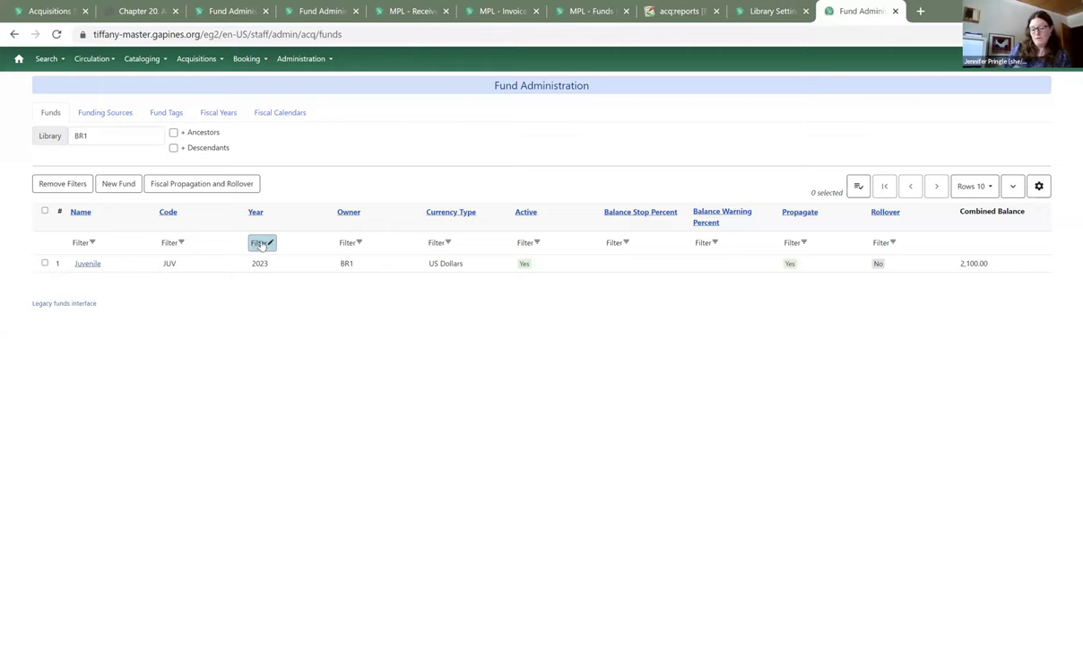
- Change the funds list Year filter from 2023 to 2022 to show newfund in Canadian Dollars
click(261, 243)
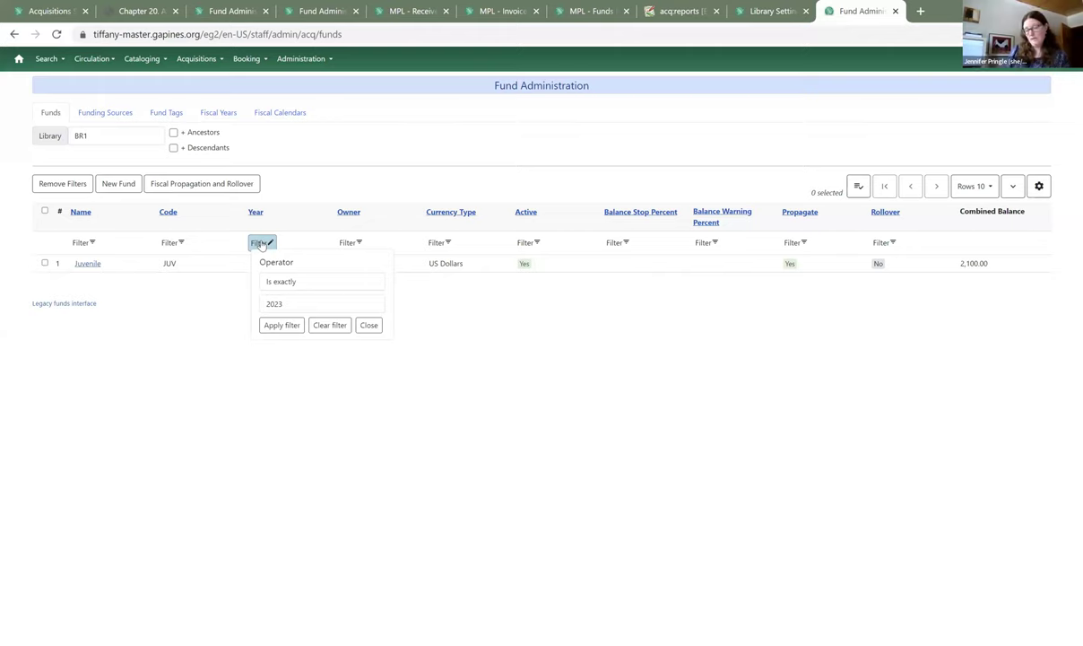
click(292, 309)
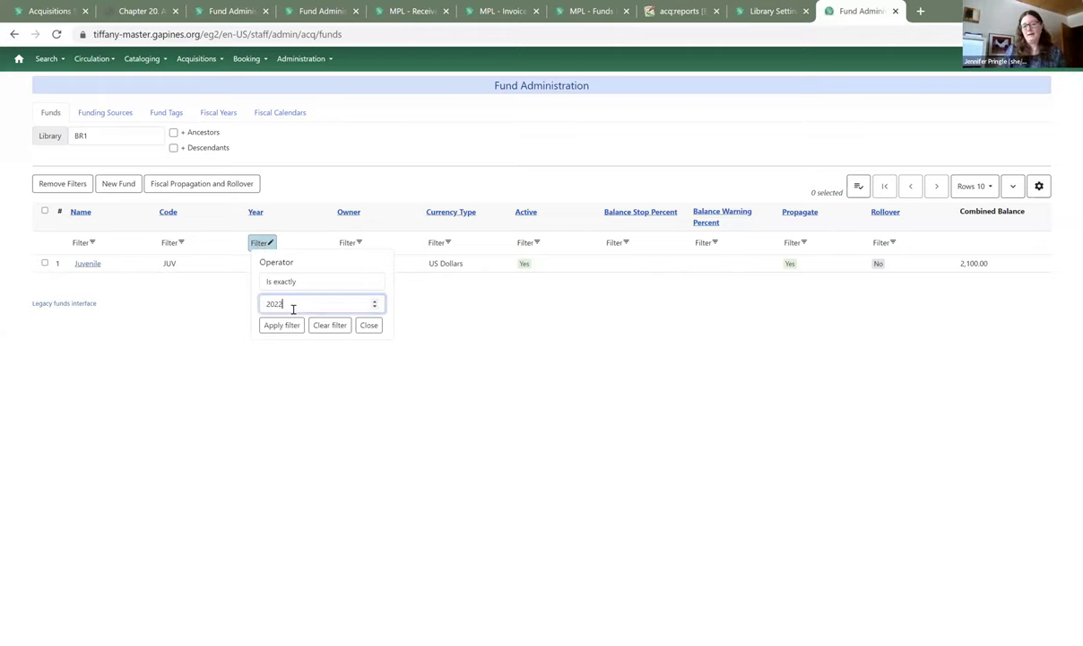
click(281, 325)
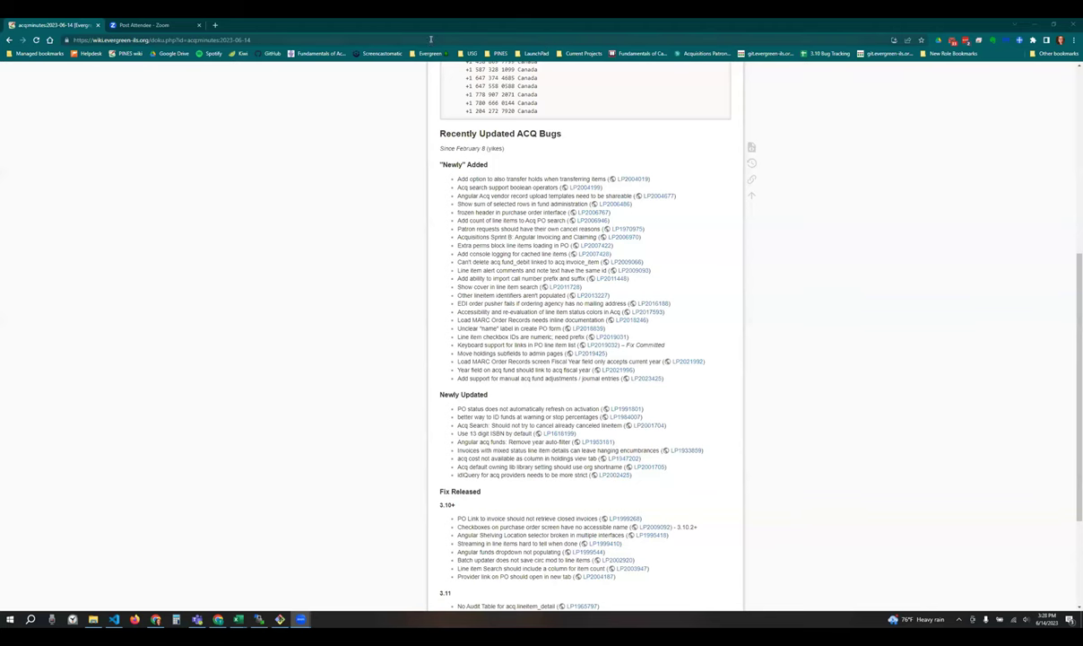
- In a new tab, sign in to the gapines.org Evergreen staff client using the saved login
click(433, 39)
key(ctrl+t)
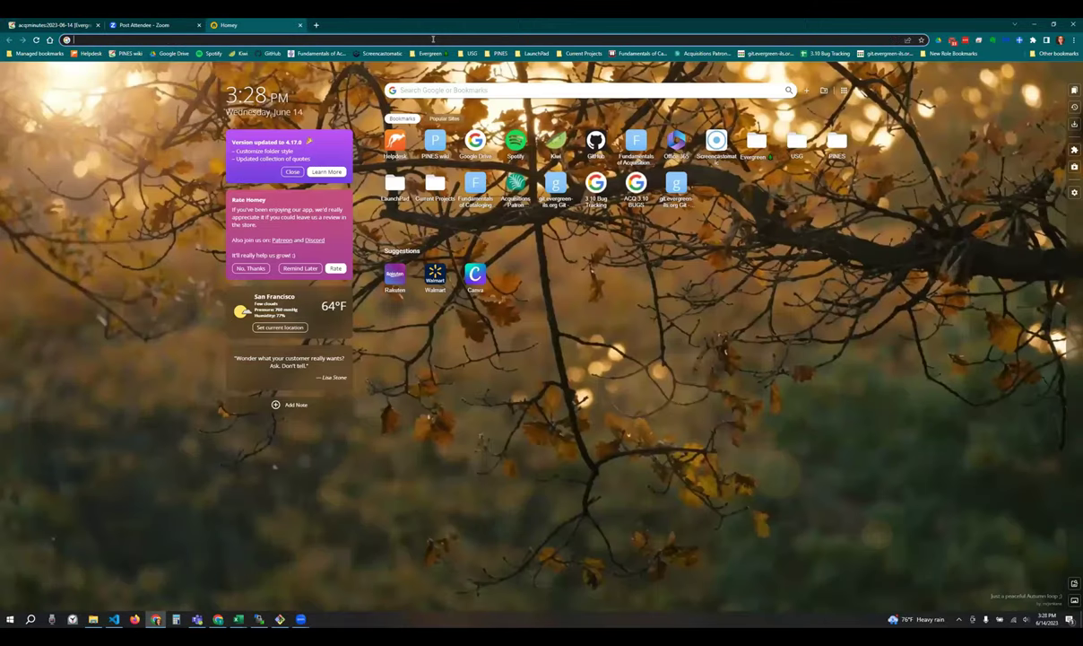
text(https://gapines.org/eg/staff/)
key(Return)
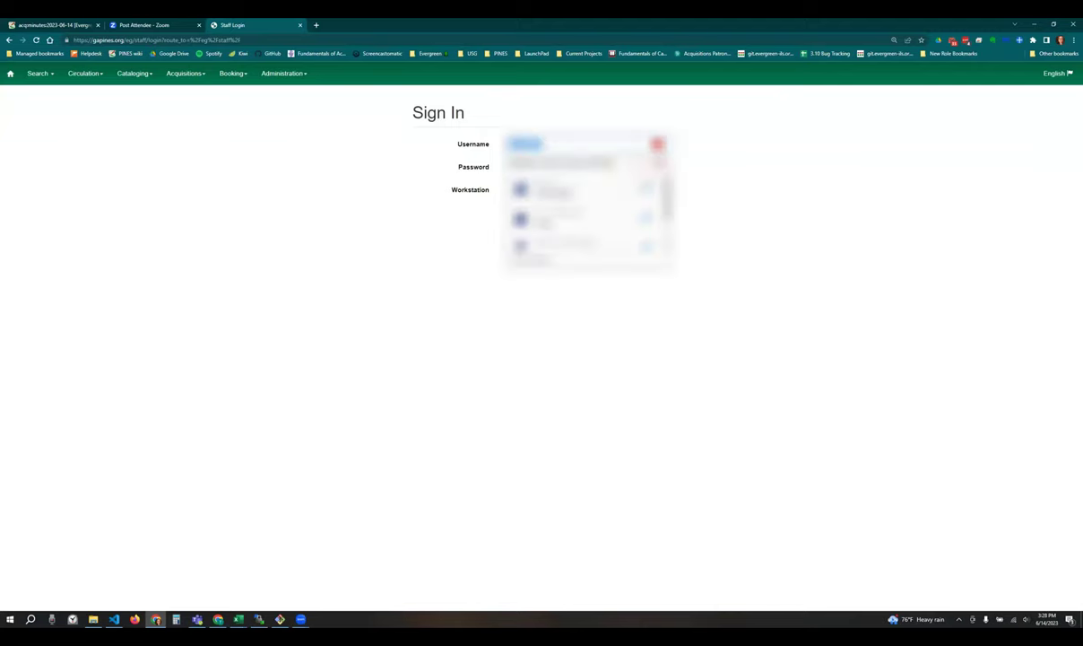
key(Return)
key(Tab)
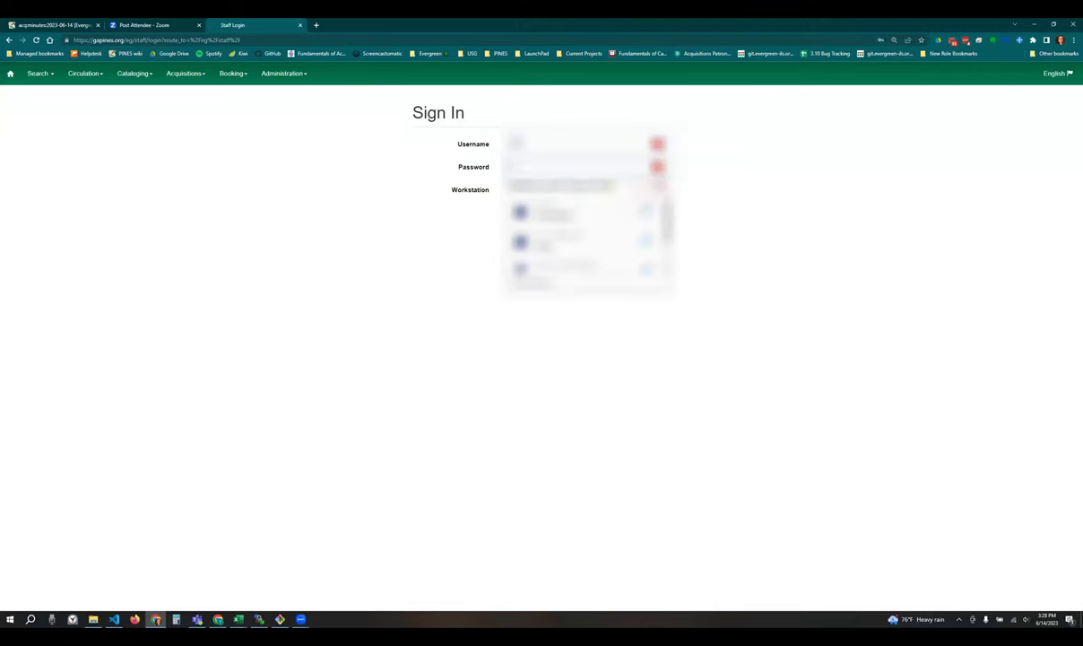
key(Return)
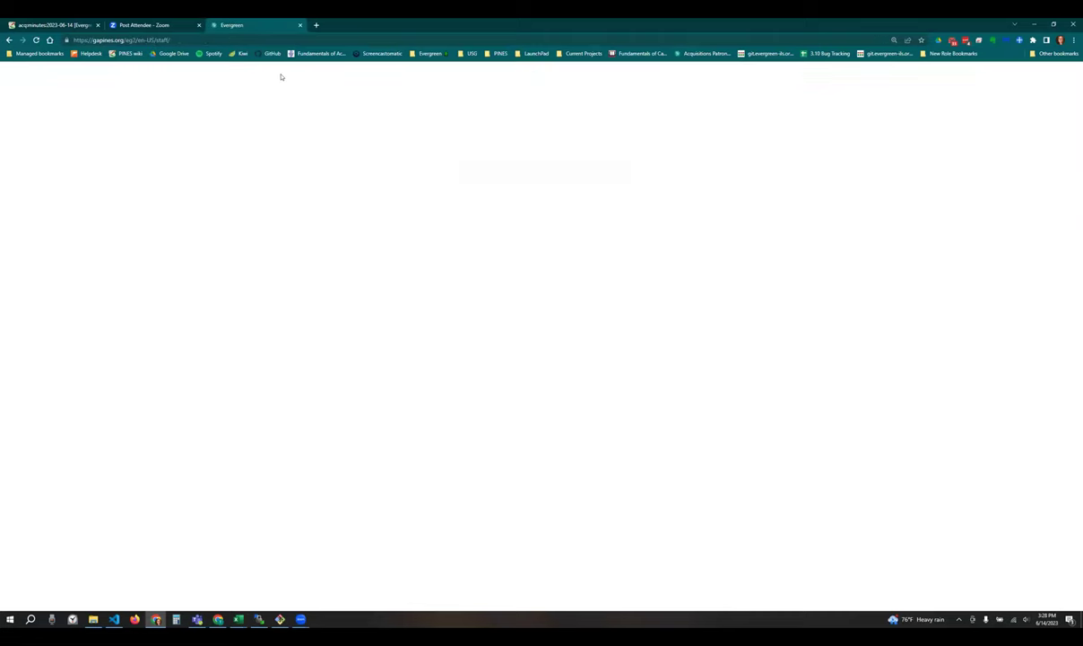
- Open Fund Administration for STATELIB-A through Acquisitions Administration
click(278, 74)
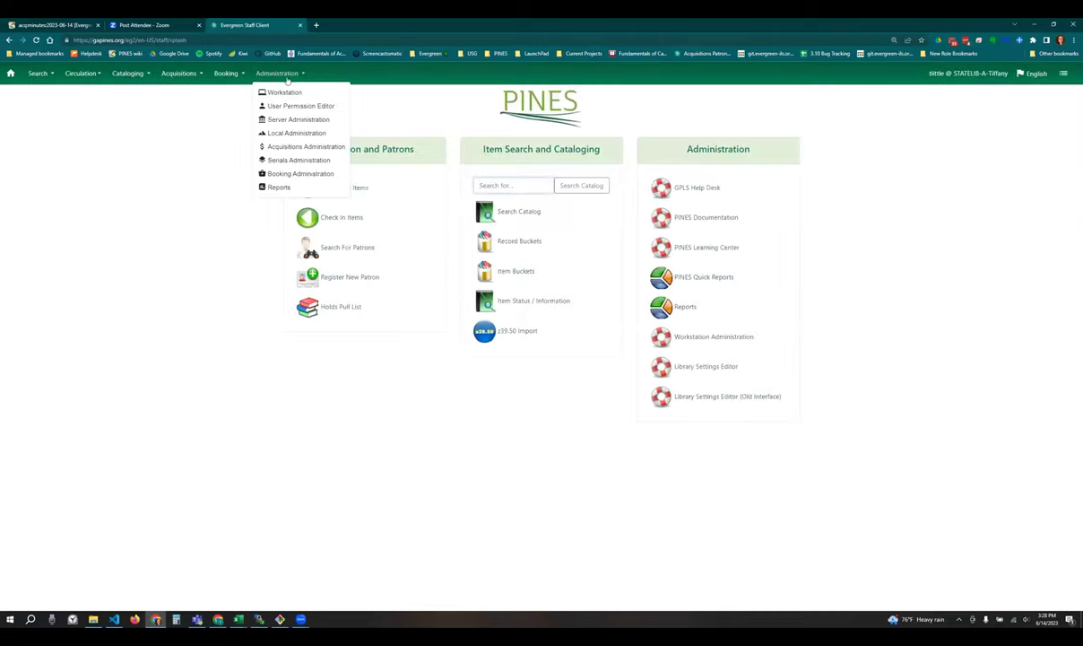
click(299, 146)
click(500, 167)
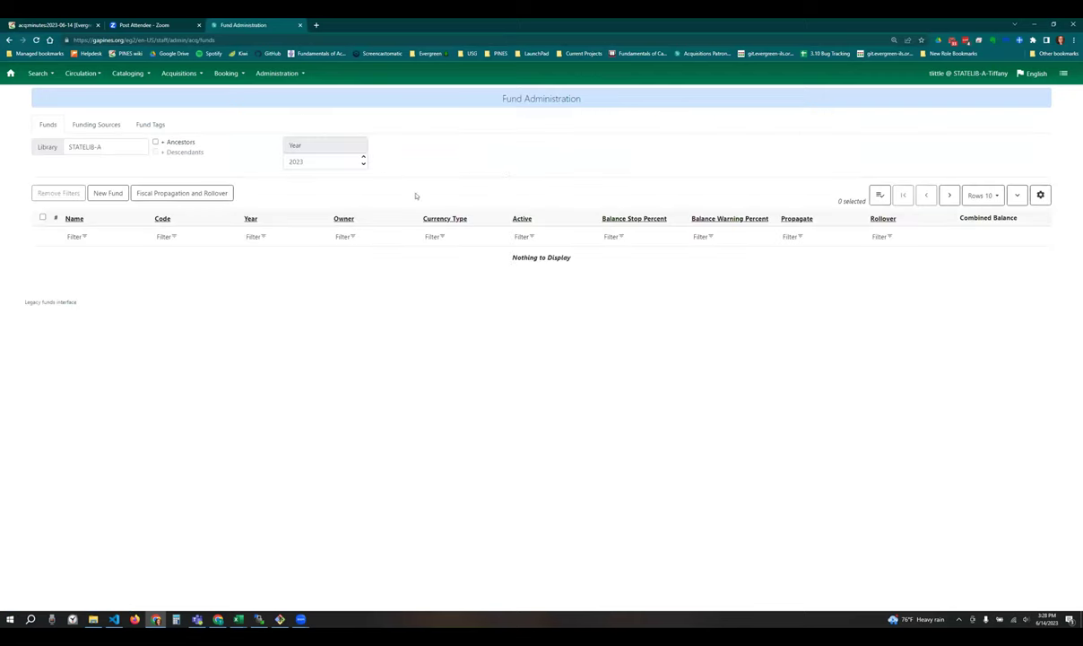
- Review the available fund years, keep 2023, then open Load MARC Order Records
click(325, 164)
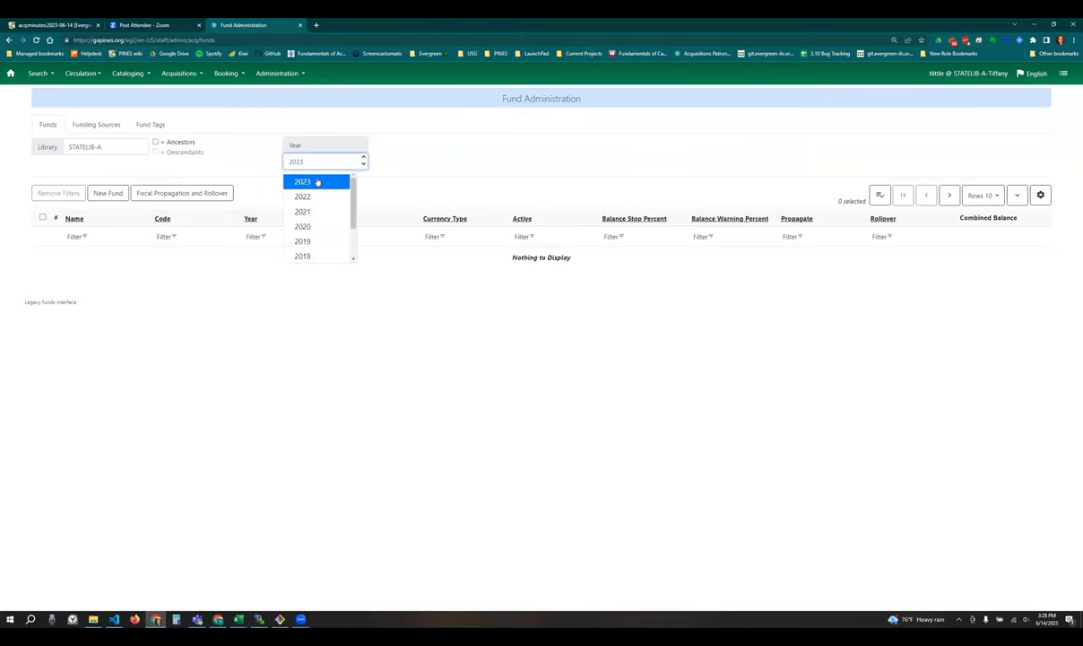
click(321, 162)
click(321, 162)
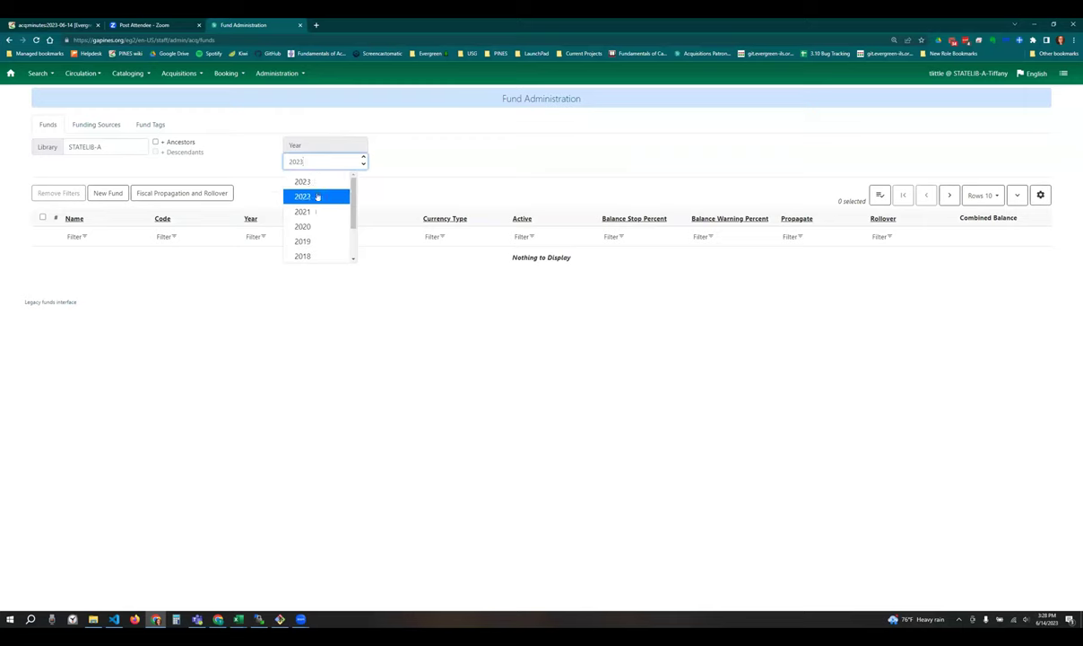
click(386, 146)
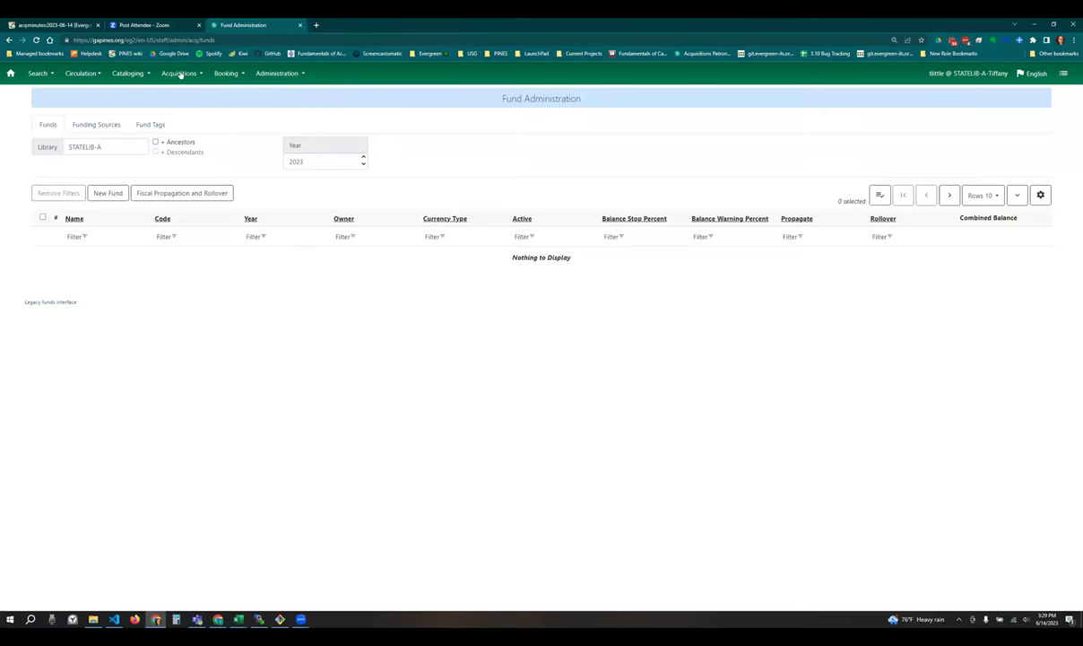
click(180, 73)
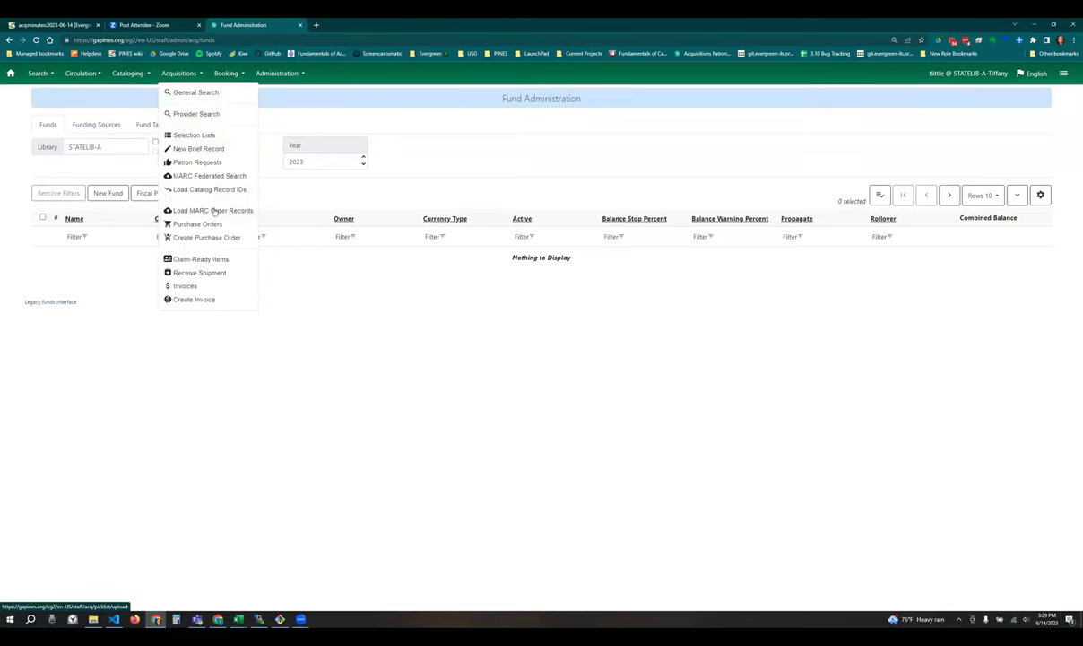
click(204, 210)
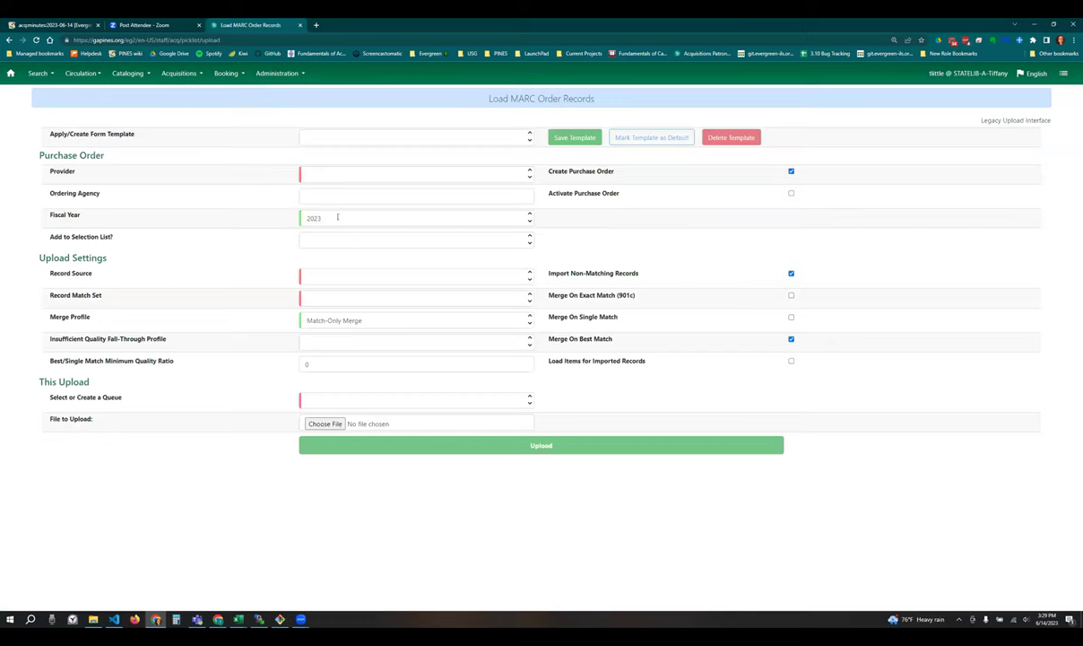
- Return to Fund Administration, then switch to the acqminutes wiki tab
click(261, 77)
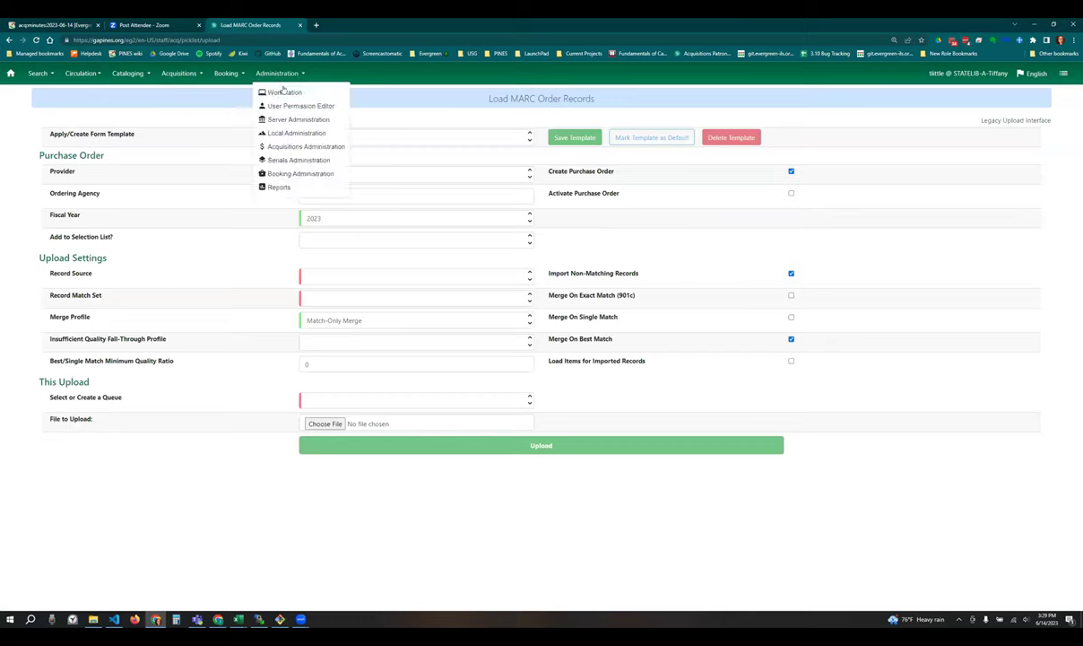
click(302, 148)
click(509, 169)
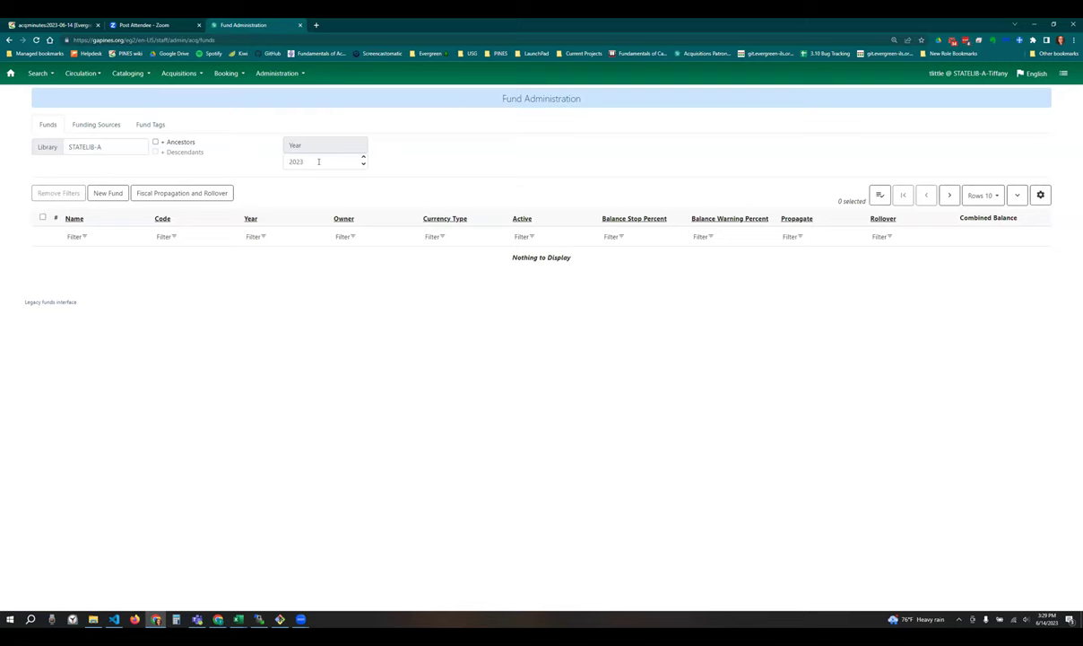
click(61, 21)
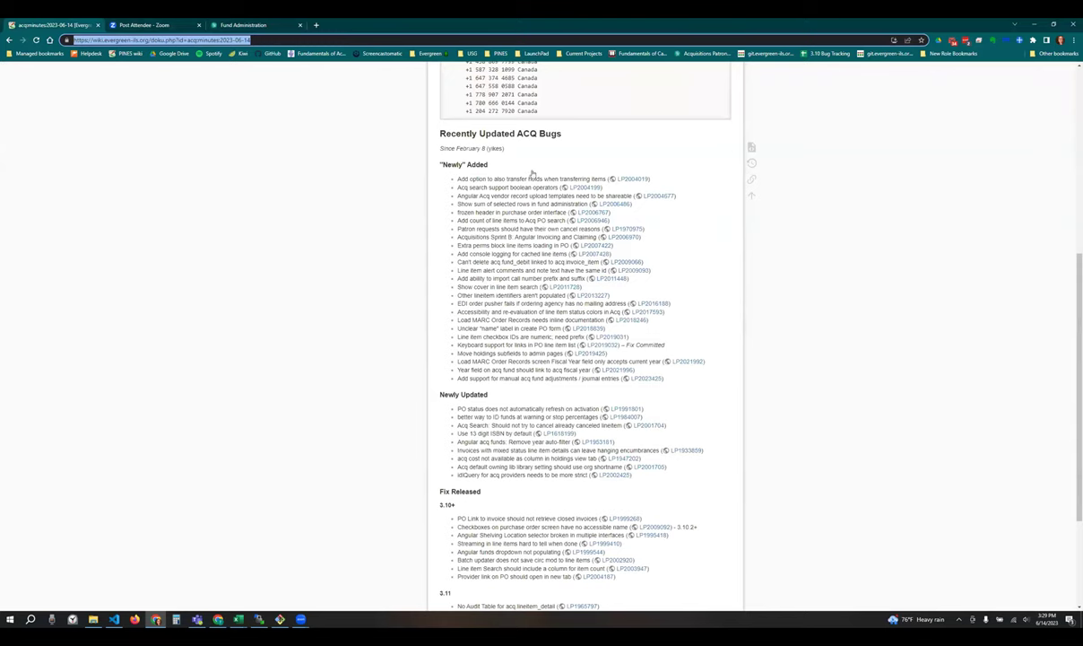
- Open Launchpad bug 1953181, 'Angular acq funds: Remove year auto-filter', in a new tab
click(241, 26)
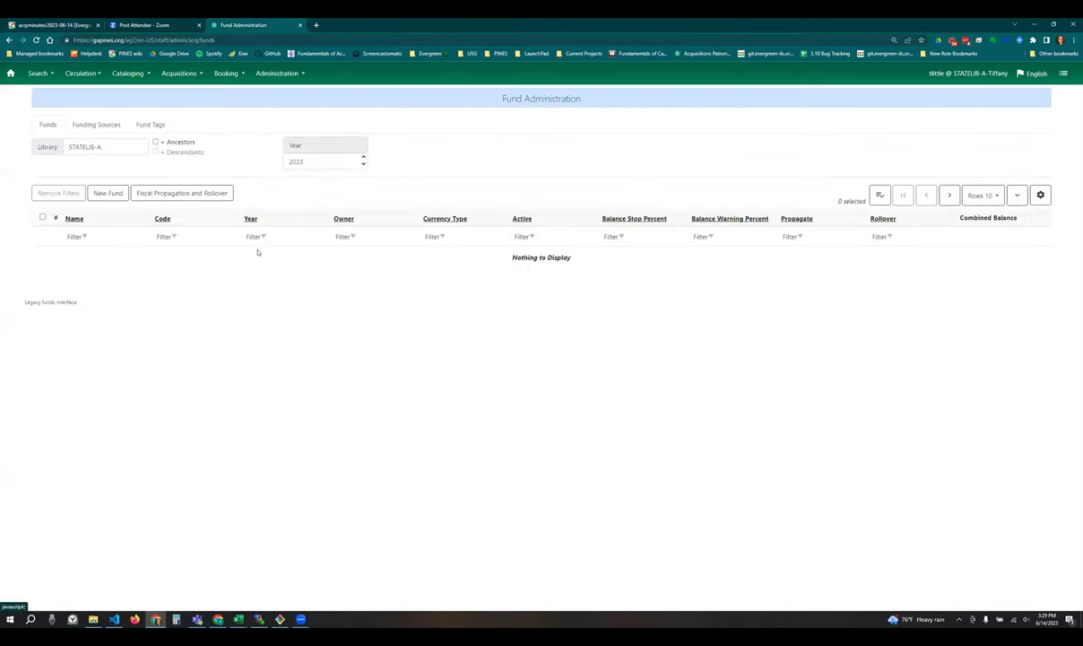
click(53, 25)
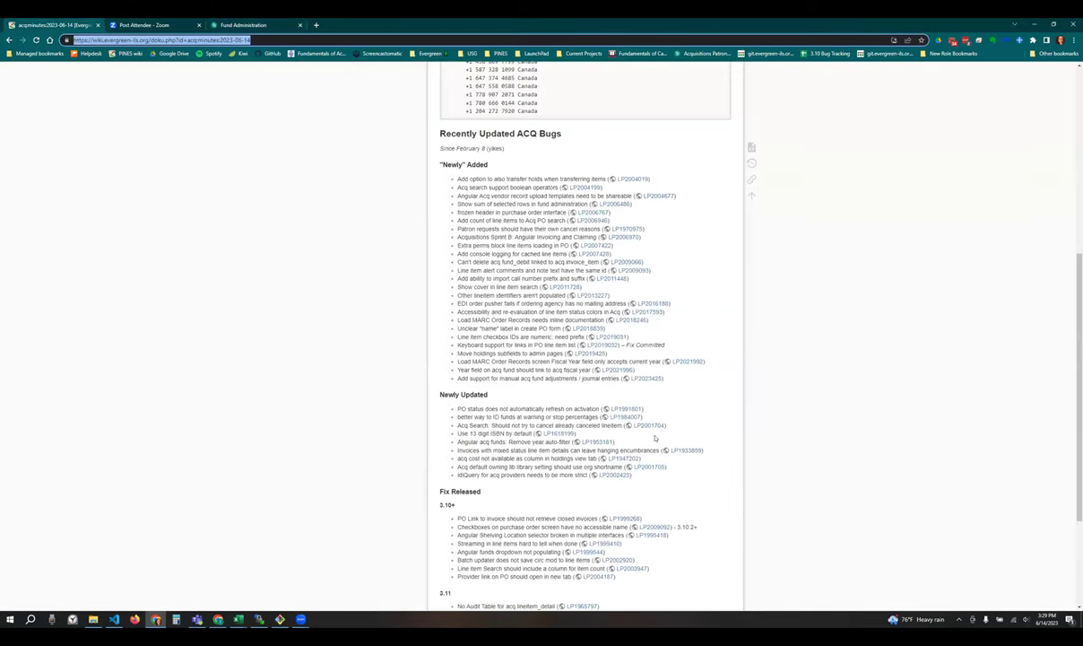
click(566, 421)
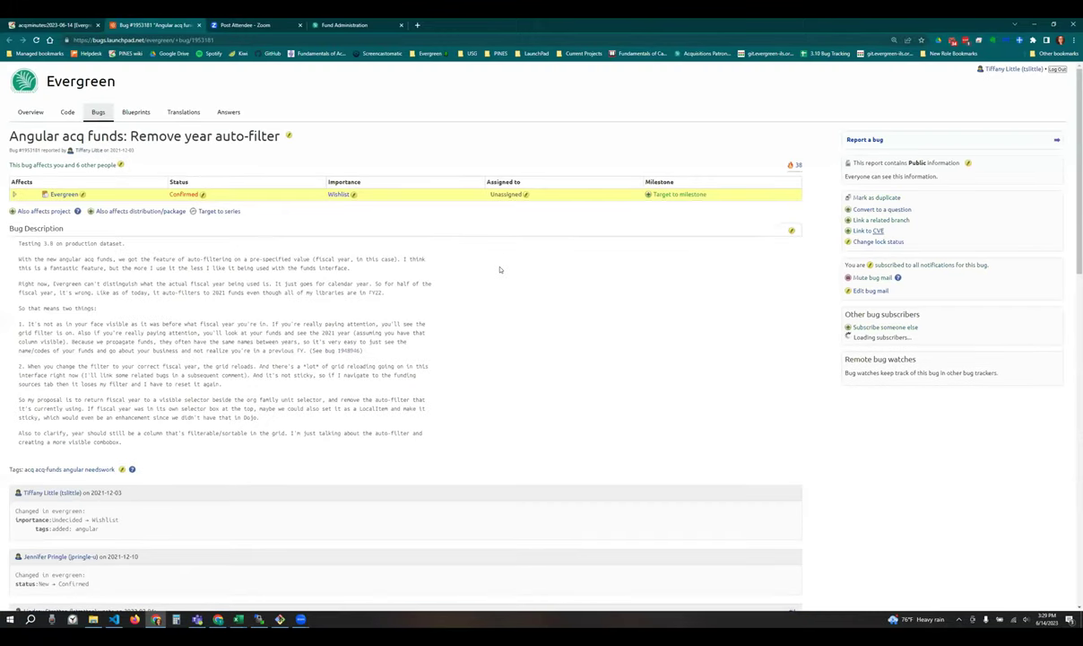
- Scroll through bug 1953181's comments #1–#7, ending on the year-selector patch comment
scroll(366, 334, down, 5)
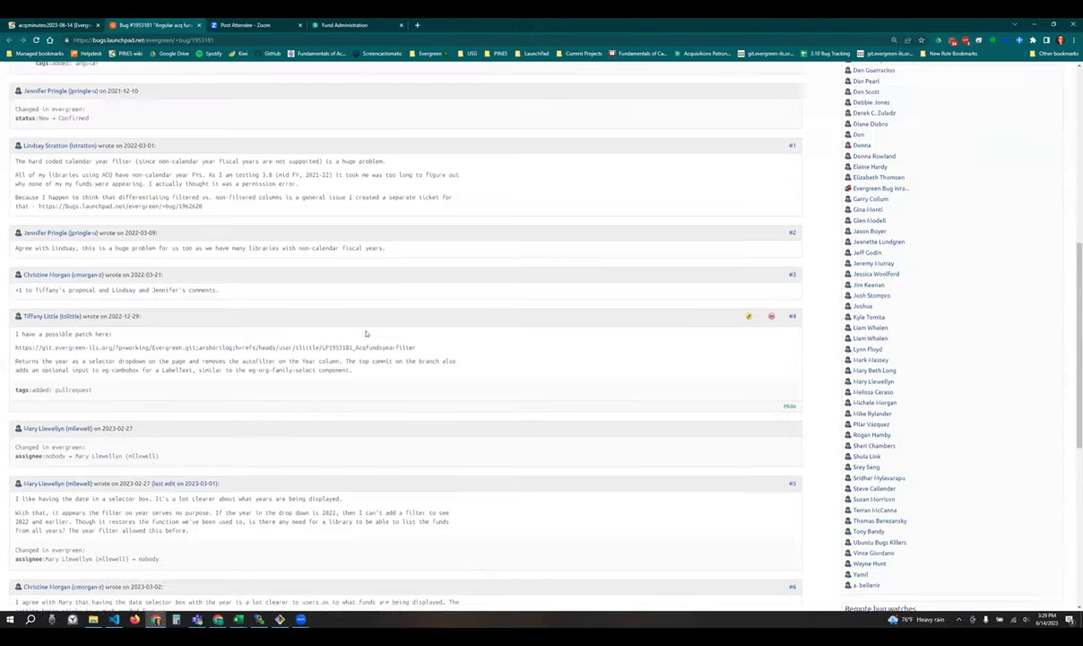
scroll(366, 333, down, 3)
scroll(295, 225, up, 1)
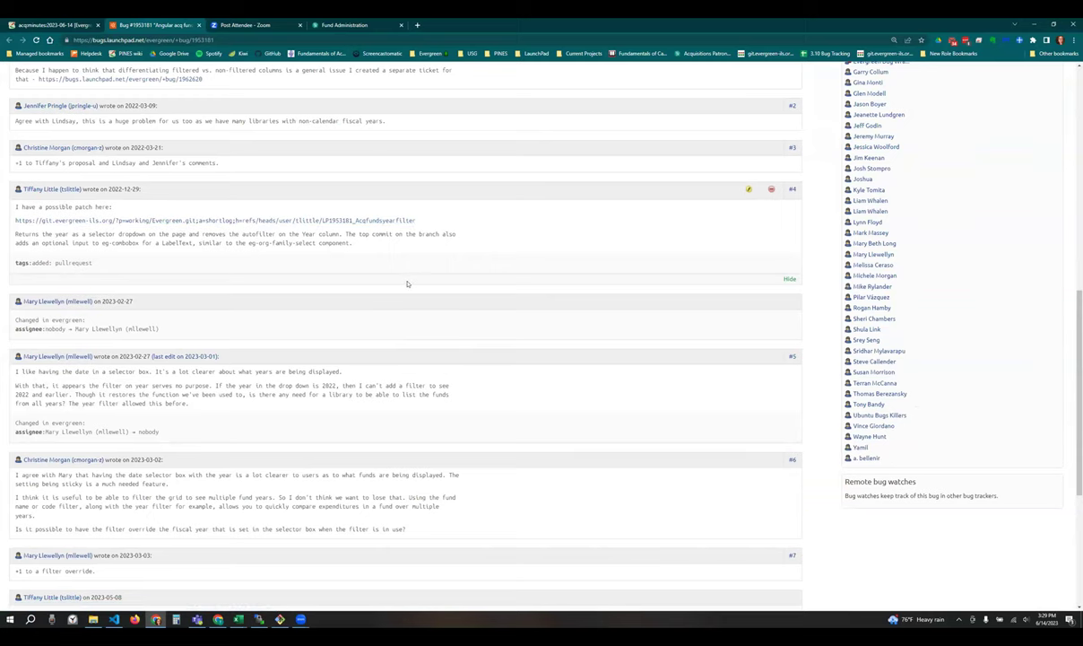
scroll(444, 280, down, 1)
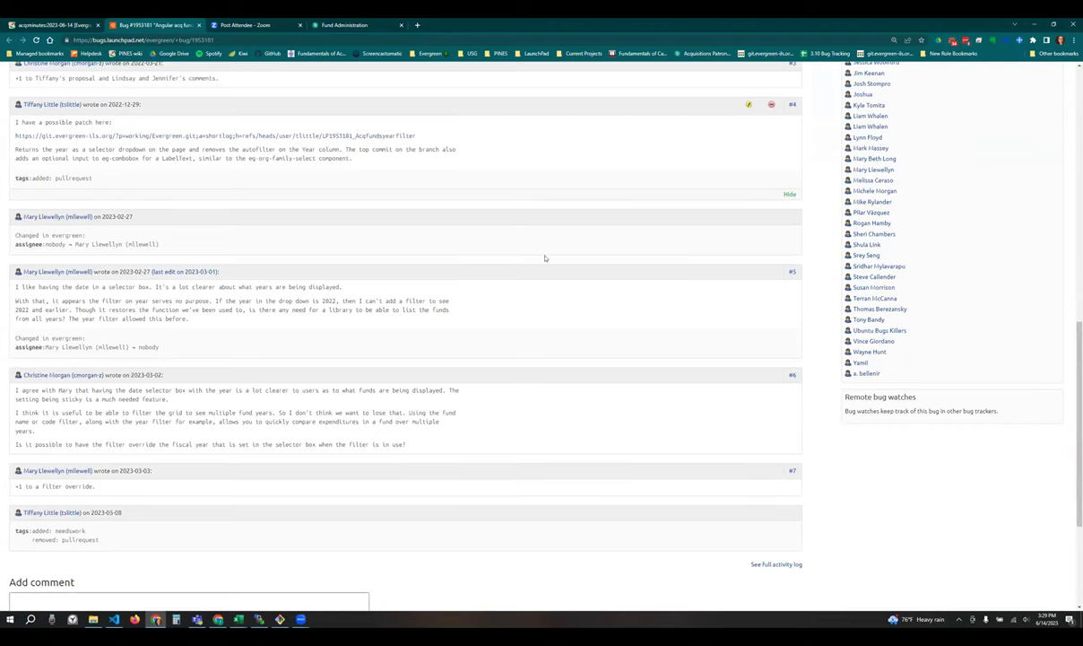
scroll(545, 257, up, 1)
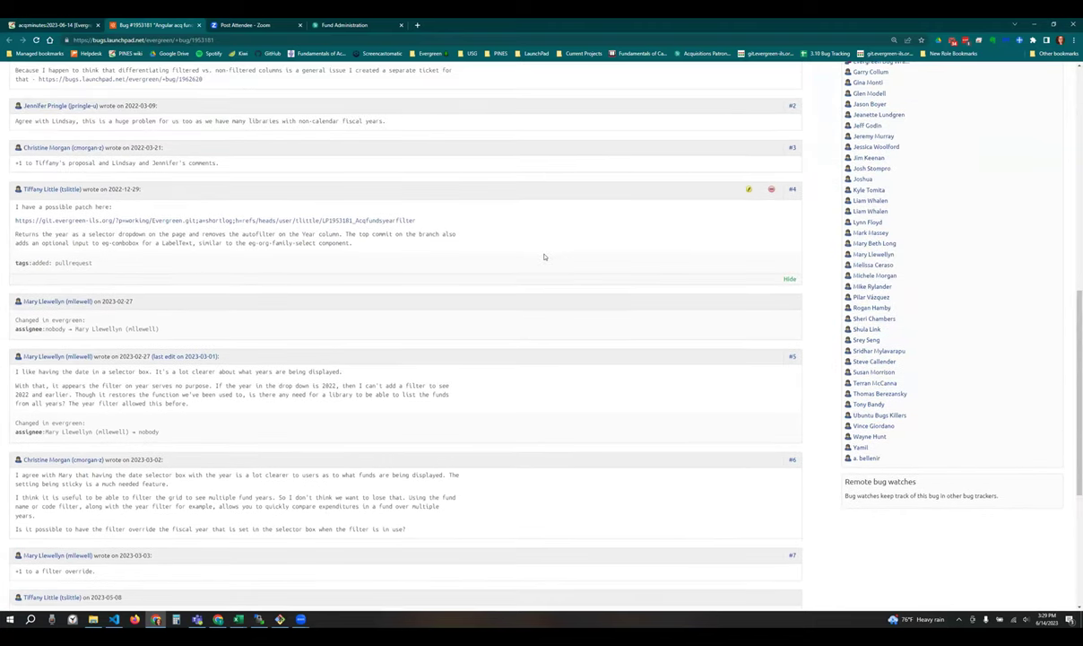
scroll(543, 257, up, 1)
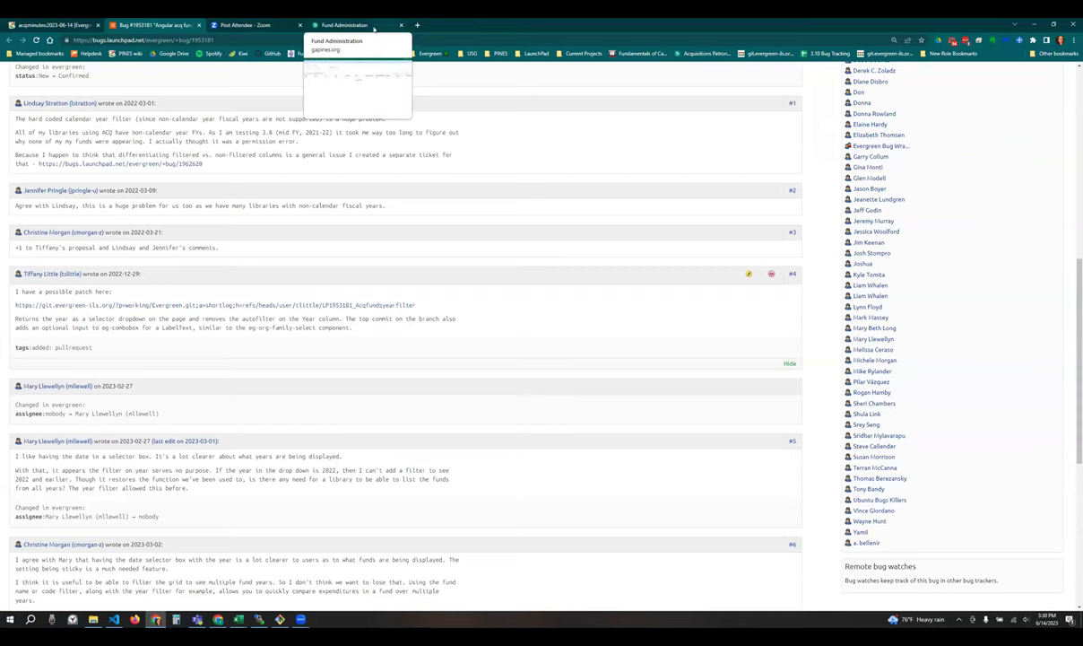
- Switch back to STATELIB-A's production Fund Administration tab and select its page URL
click(360, 27)
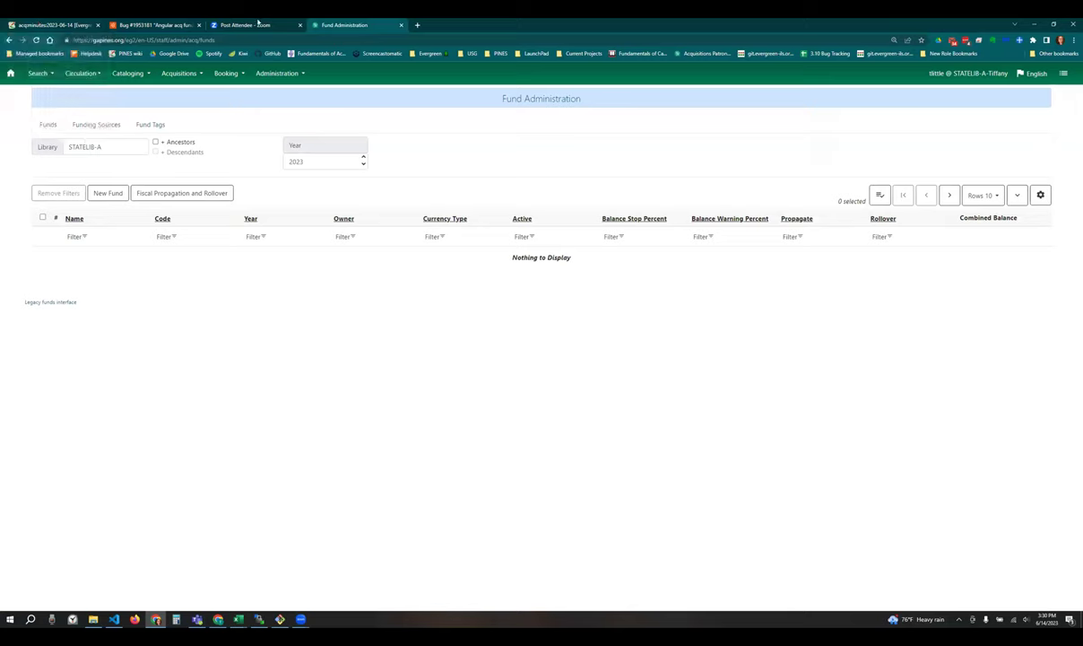
click(346, 39)
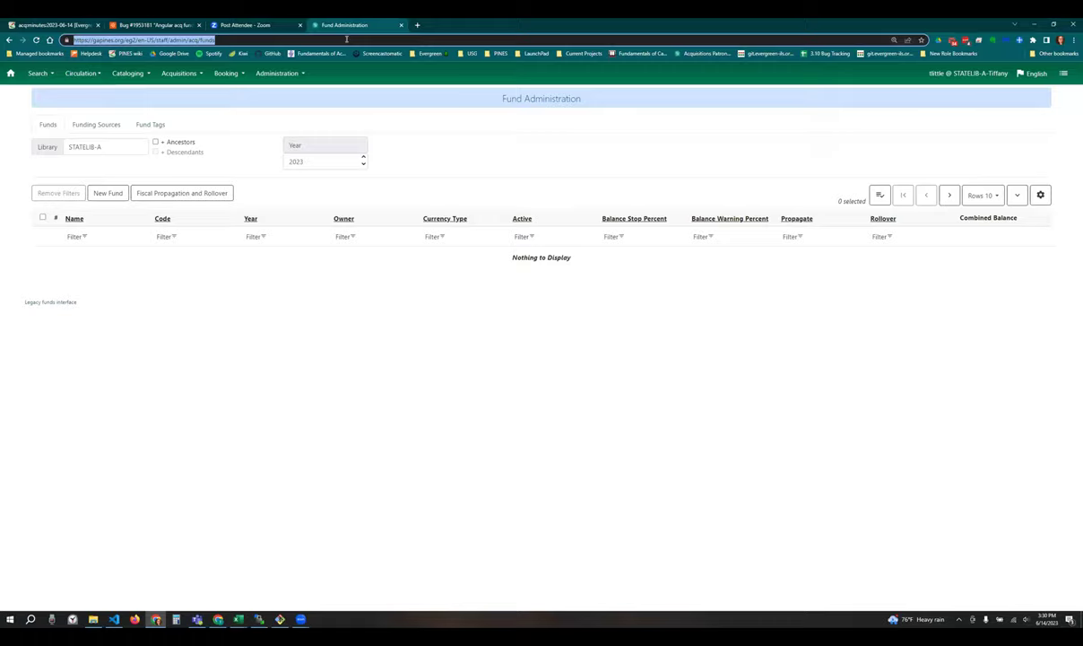
- In a new tab, load the tiffany test server and sign in as admin with the account password
key(ctrl+t)
text(tiffany-master.gapines.org/eg/staff/)
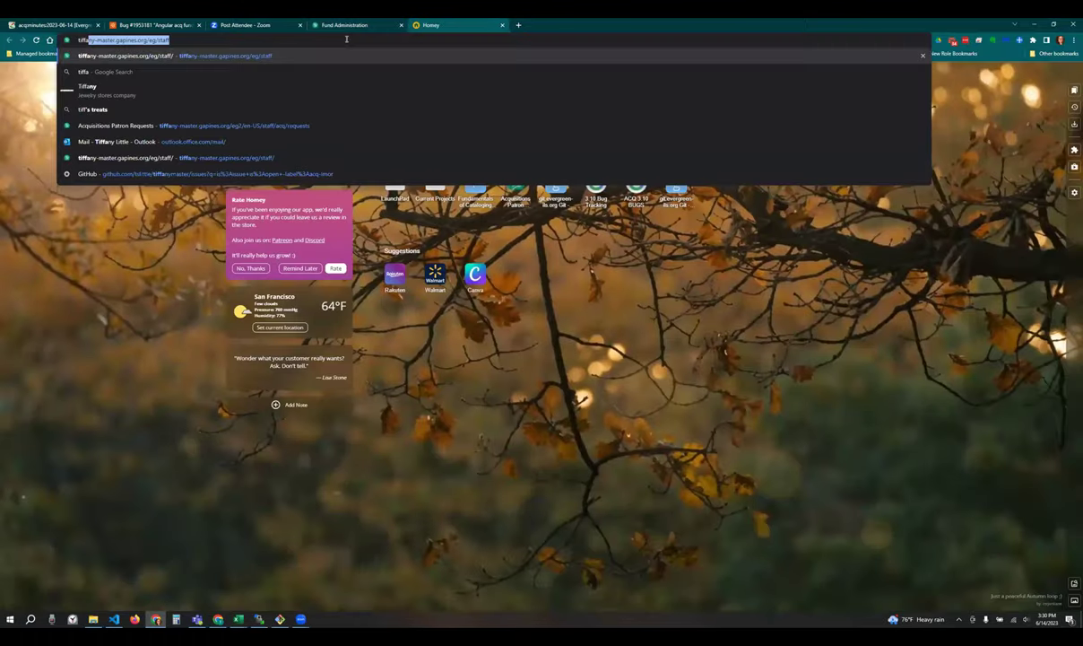
key(Return)
double_click(560, 138)
text(admin)
key(Tab)
text(demo123)
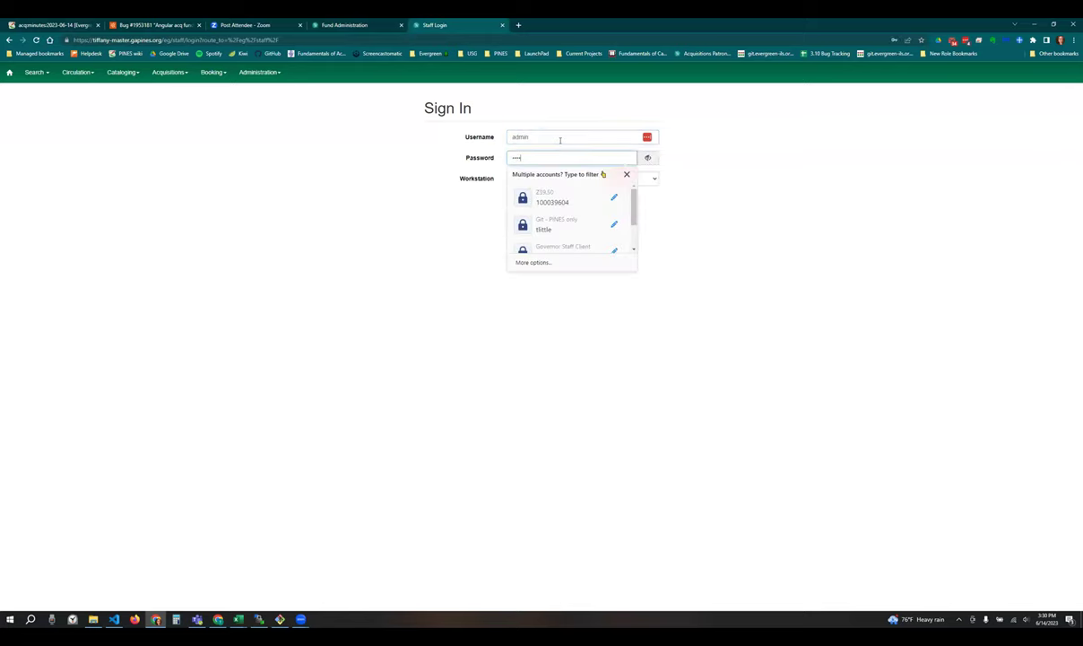
key(Return)
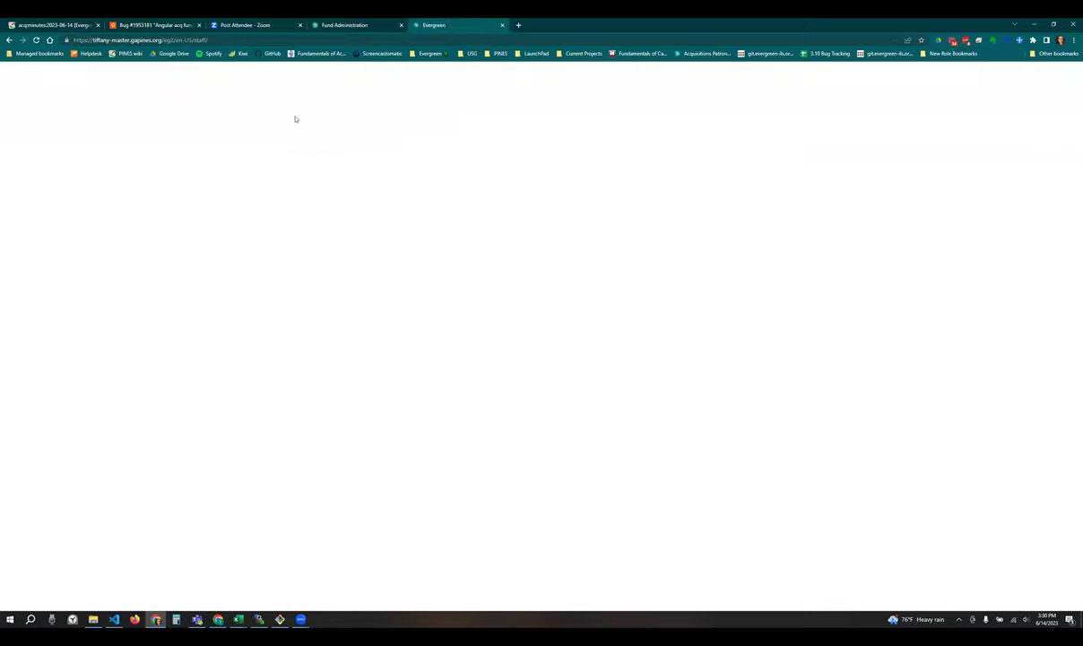
- Go to Administration > Acquisitions Administration > Fund Administration on the test server
click(258, 73)
click(247, 141)
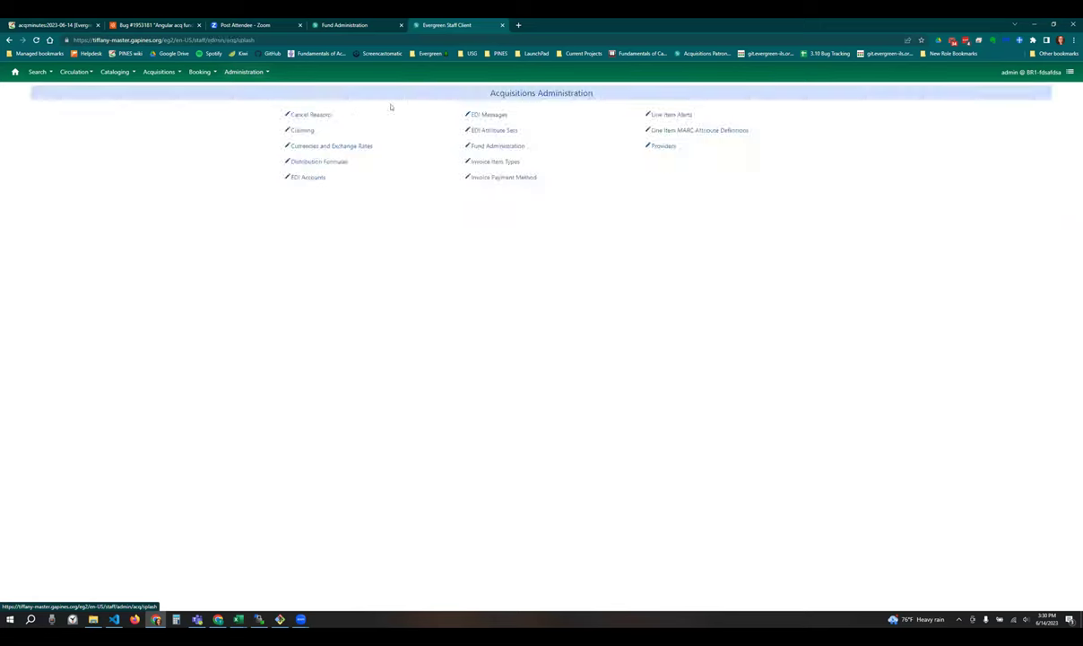
click(518, 148)
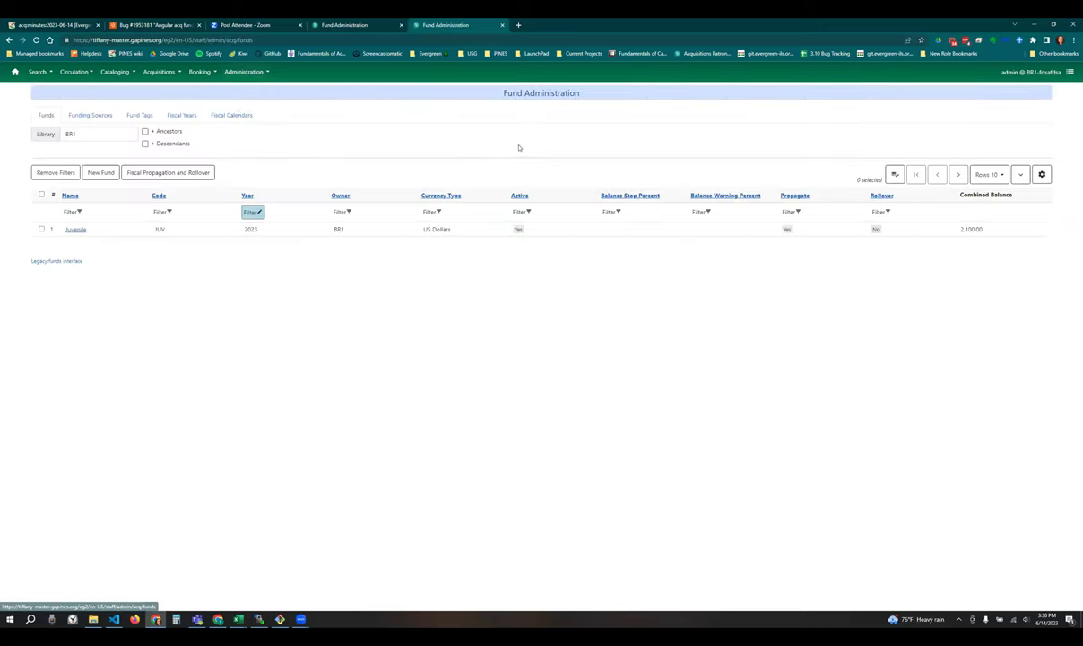
- Show the Fiscal Years list and zoom the browser in two steps to read the dates
click(183, 114)
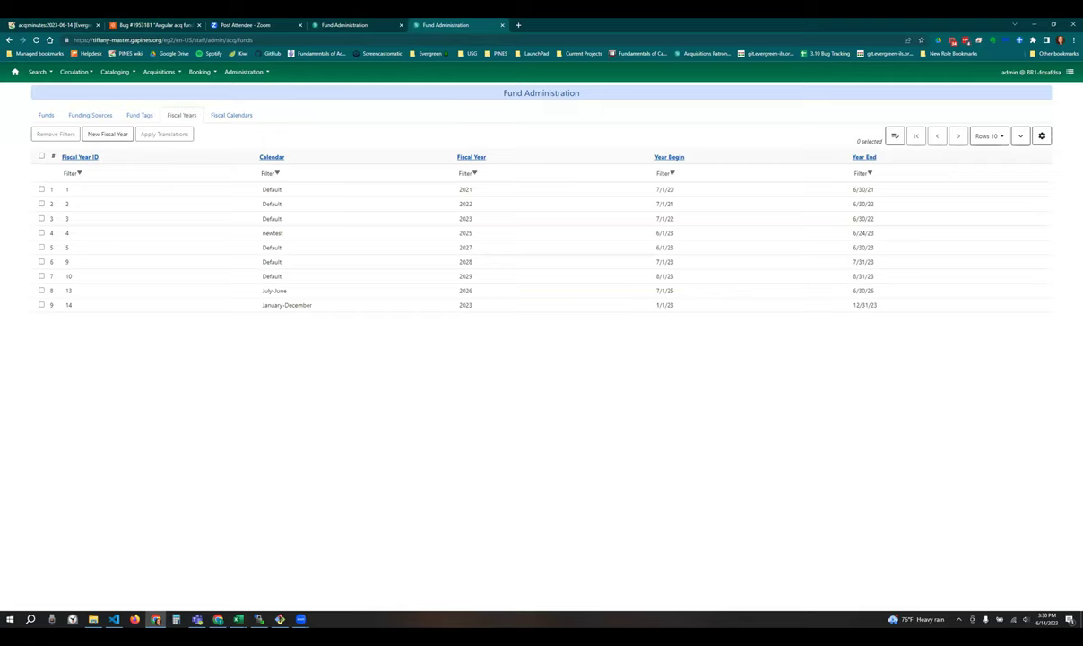
click(1073, 39)
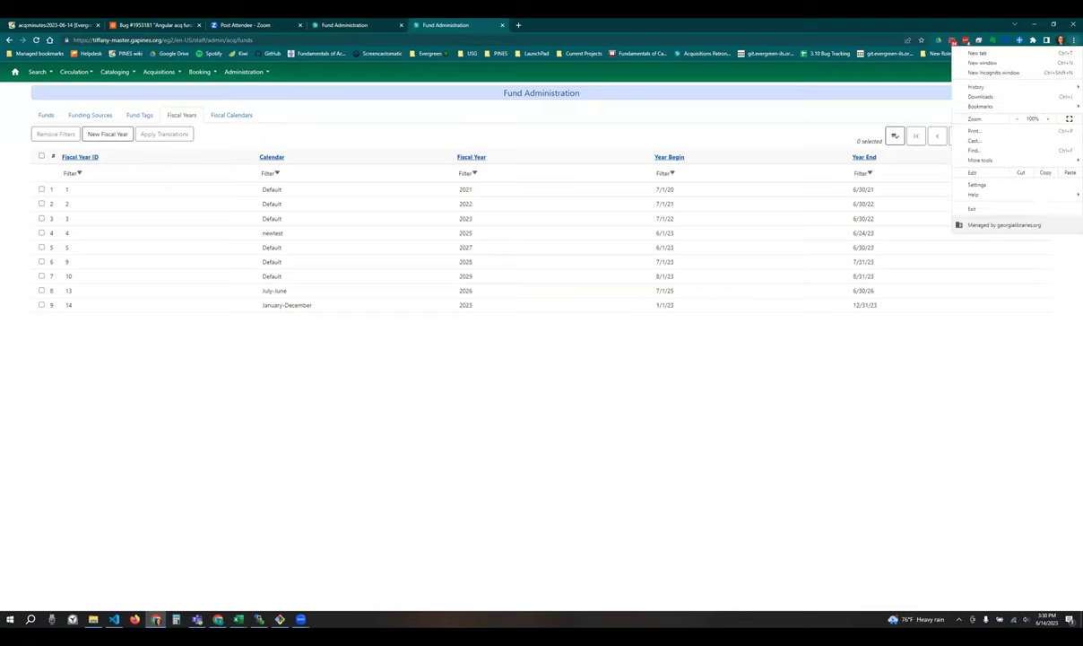
click(1050, 119)
click(682, 135)
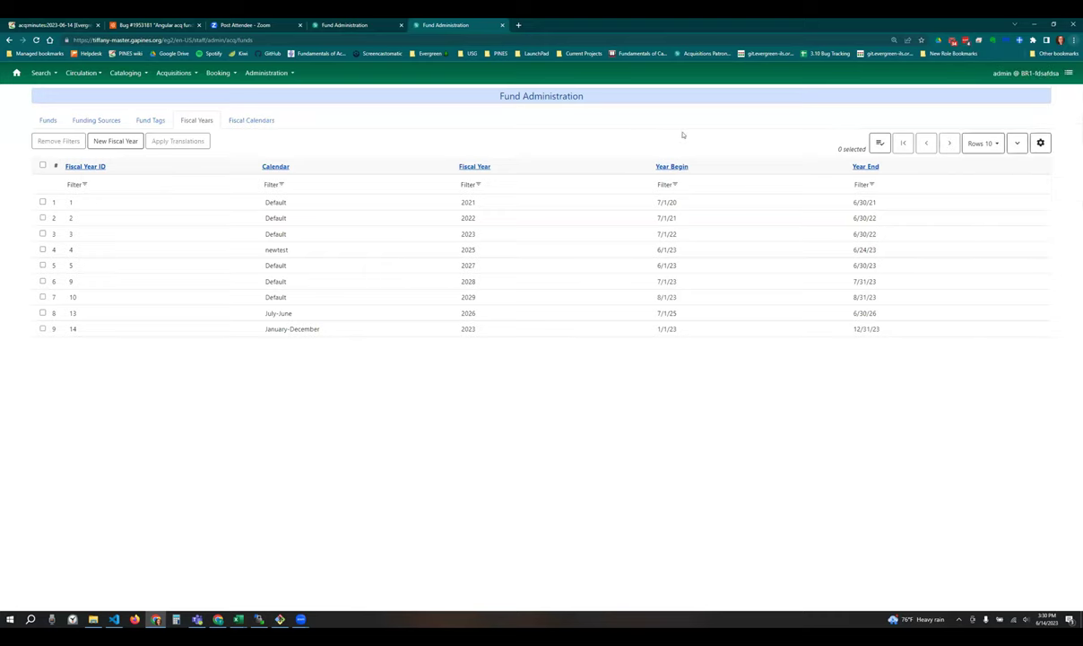
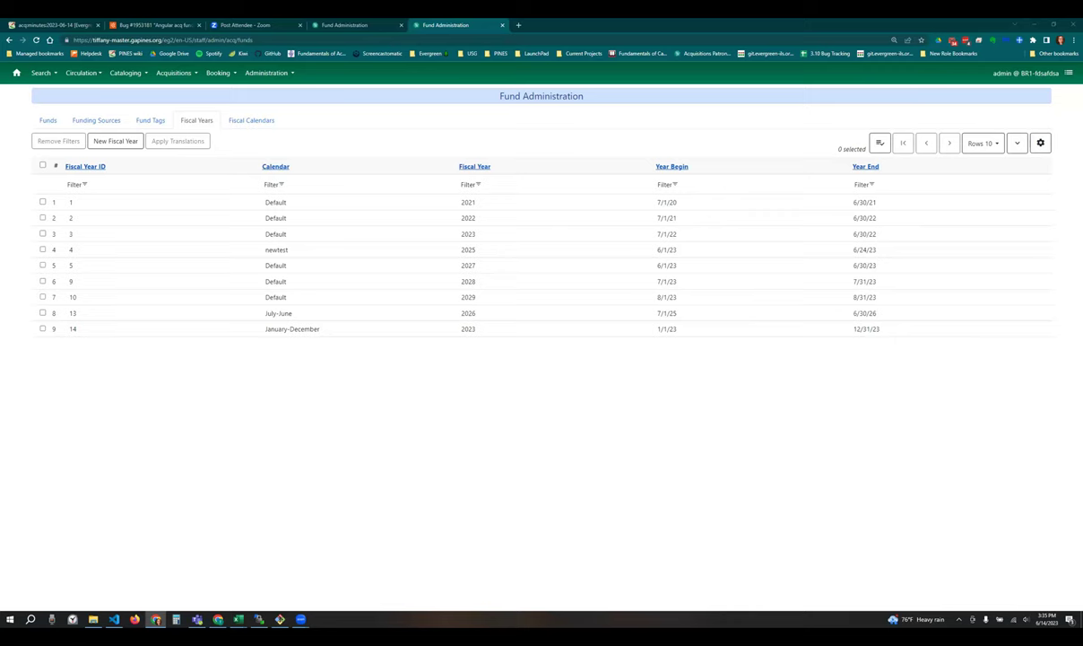
- Open the Organizational Units configuration for Example Consortium (CONS) under Server Administration
click(267, 73)
click(288, 112)
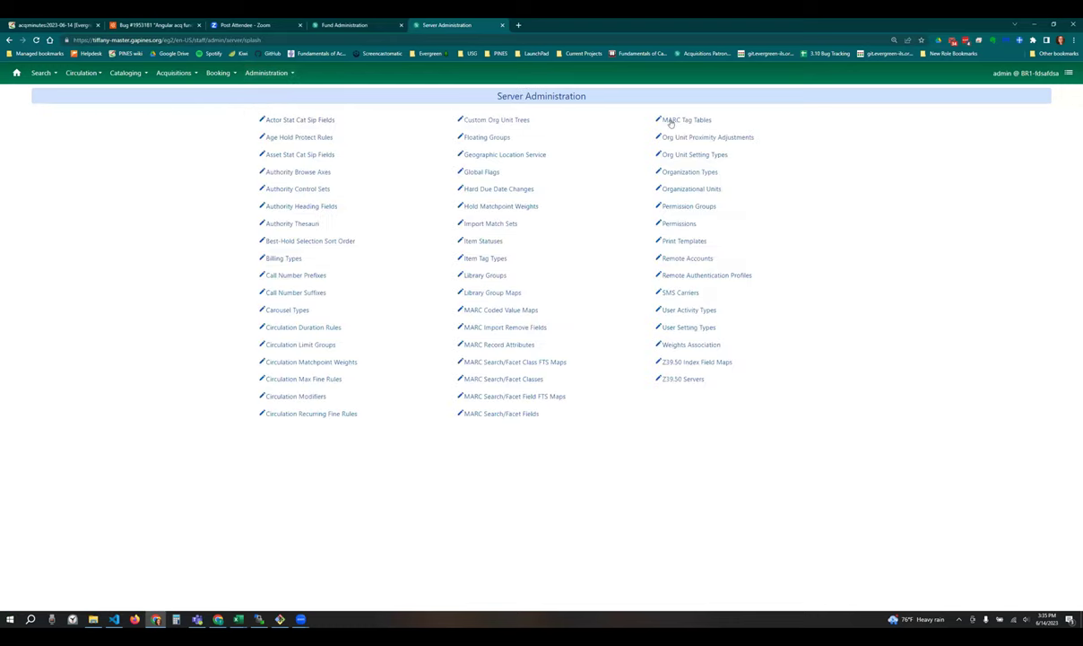
click(686, 188)
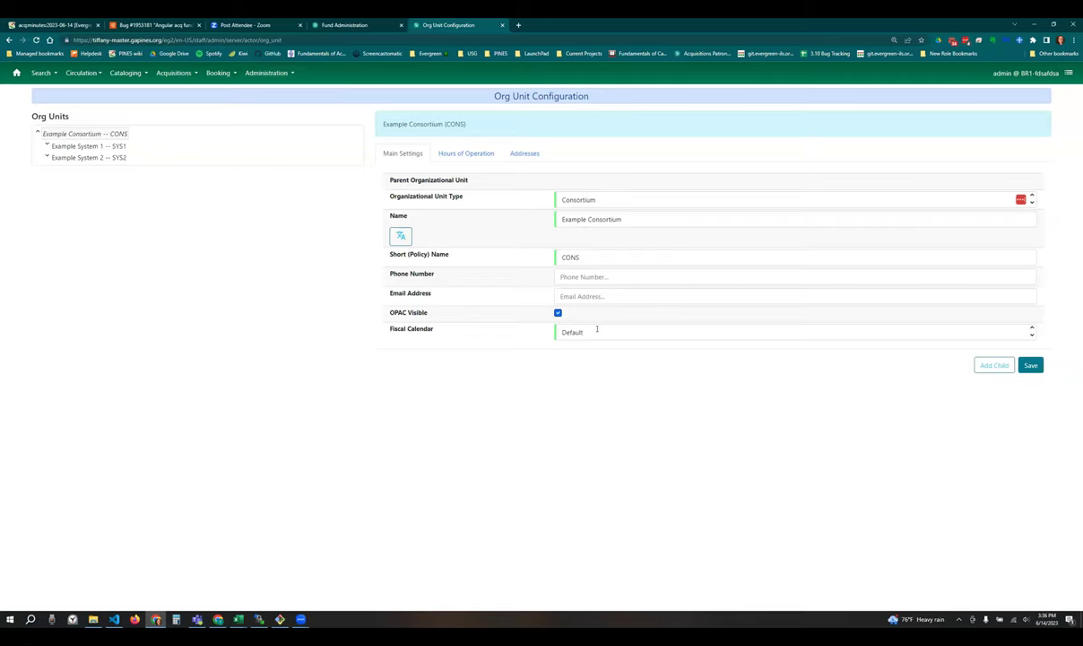
click(596, 329)
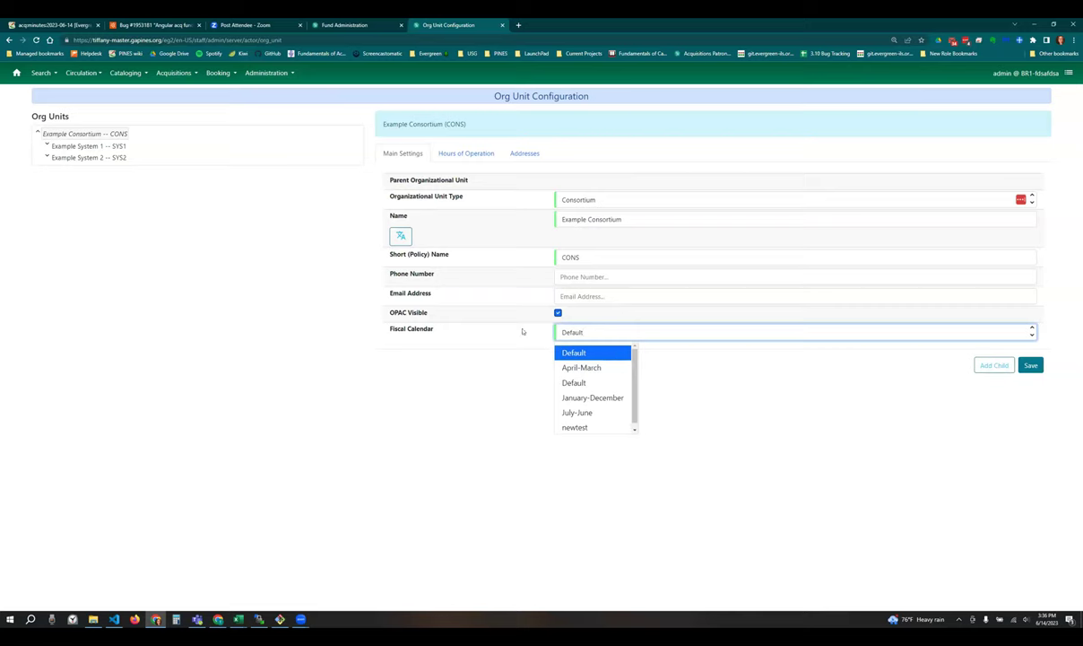
click(522, 331)
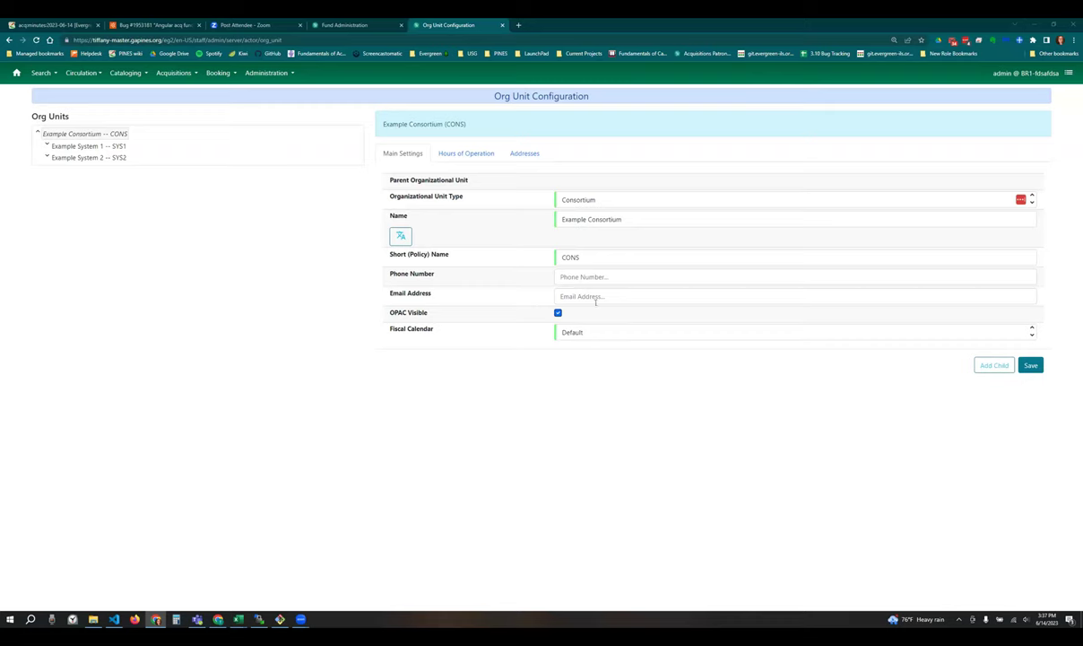
- Check the Fiscal Calendar choices twice, leaving Default, then show the Acquisitions menu
click(597, 331)
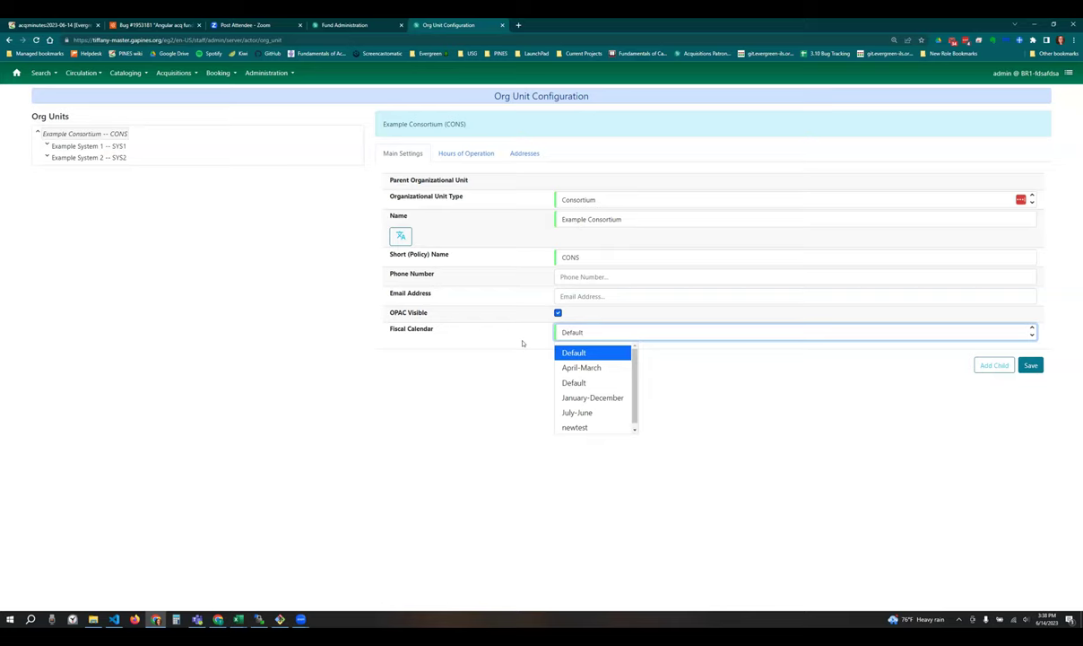
click(522, 342)
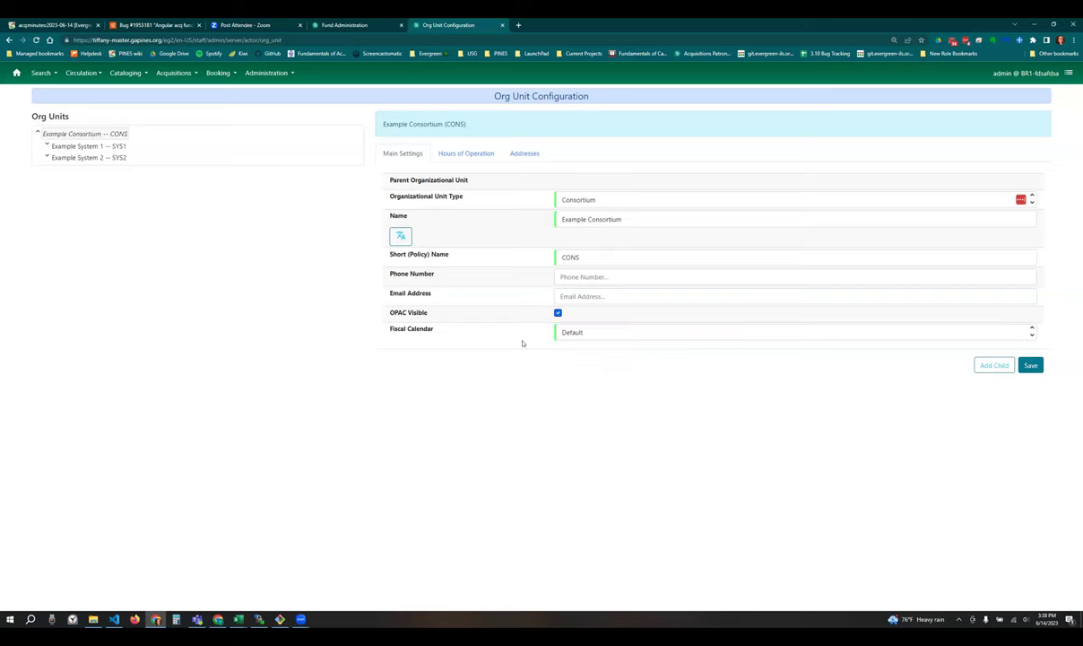
click(615, 330)
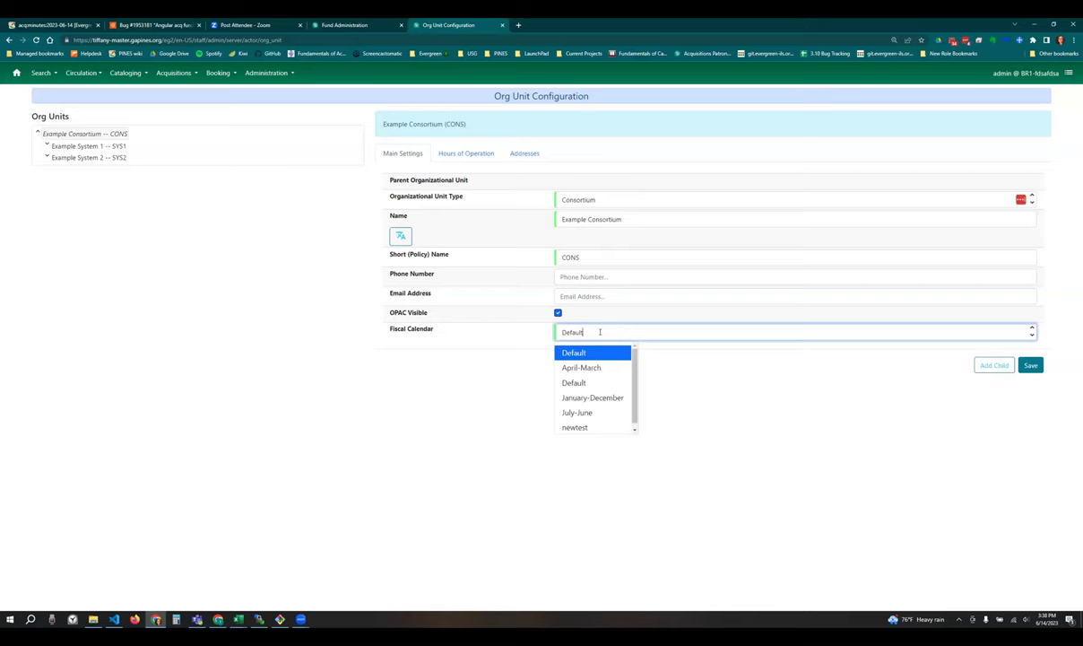
click(505, 328)
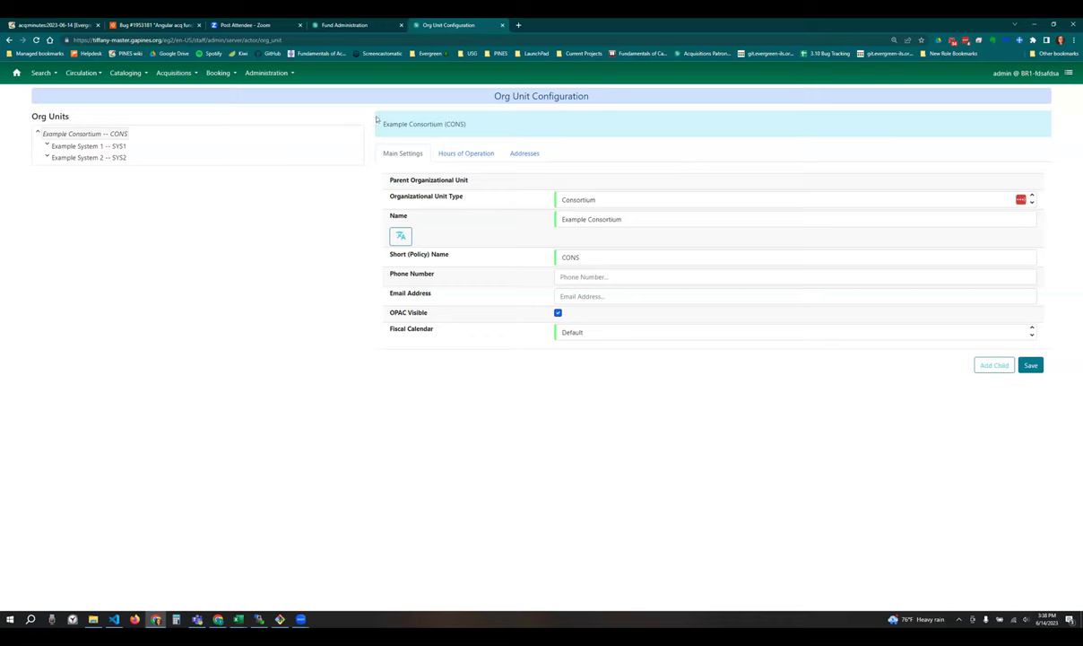
click(174, 75)
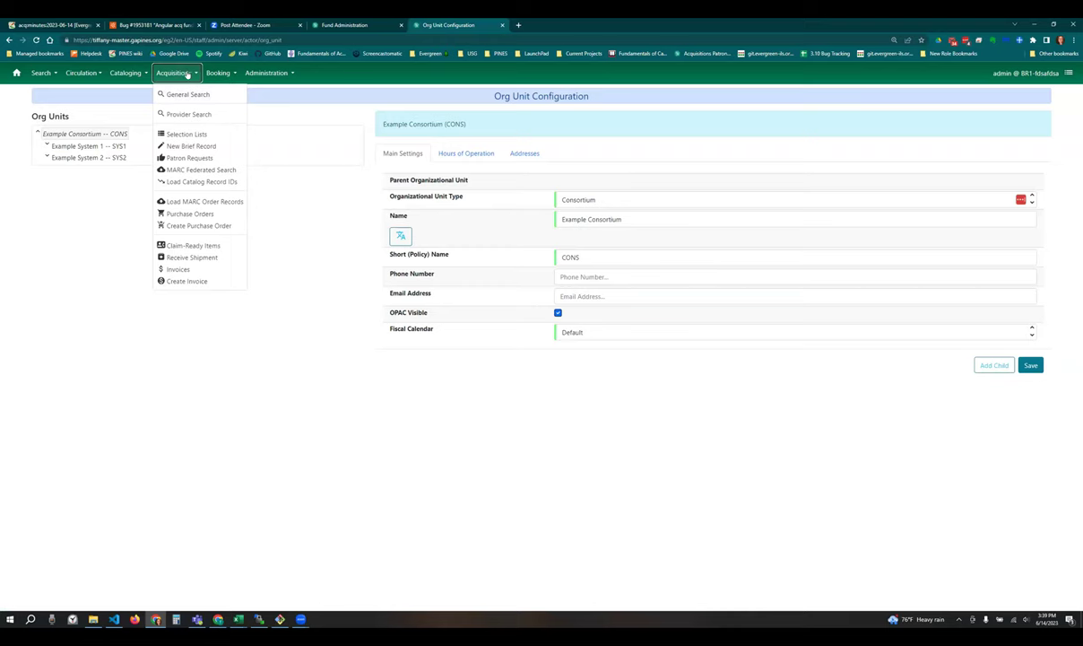
- Go to Acquisitions Administration > Fund Administration to list BR1's Juvenile fund (JUV, 2023)
click(187, 74)
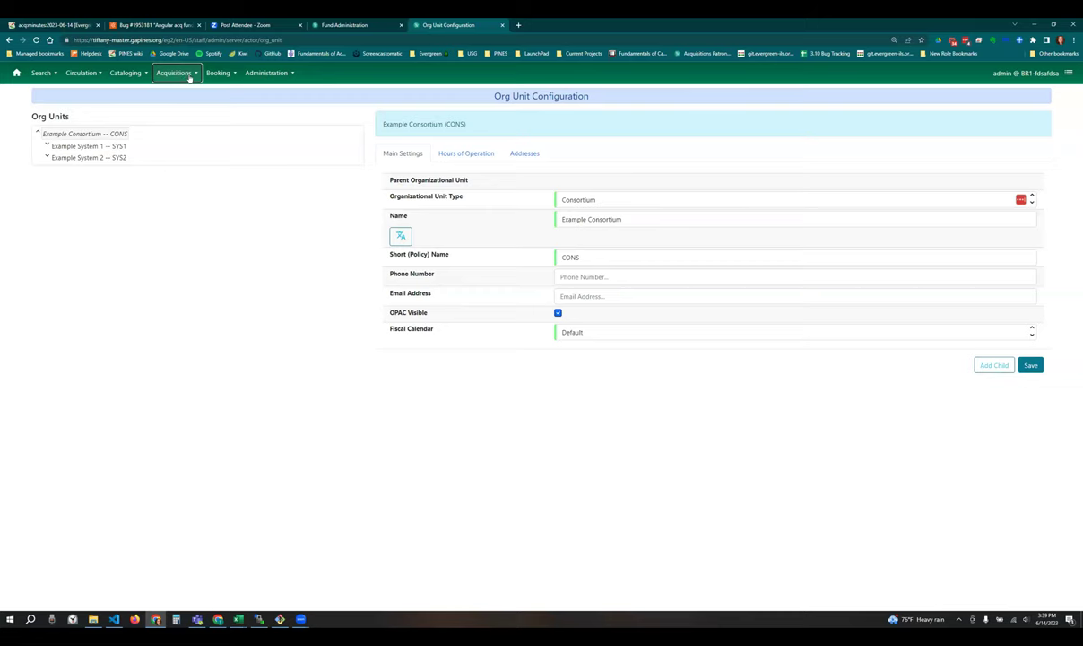
click(269, 74)
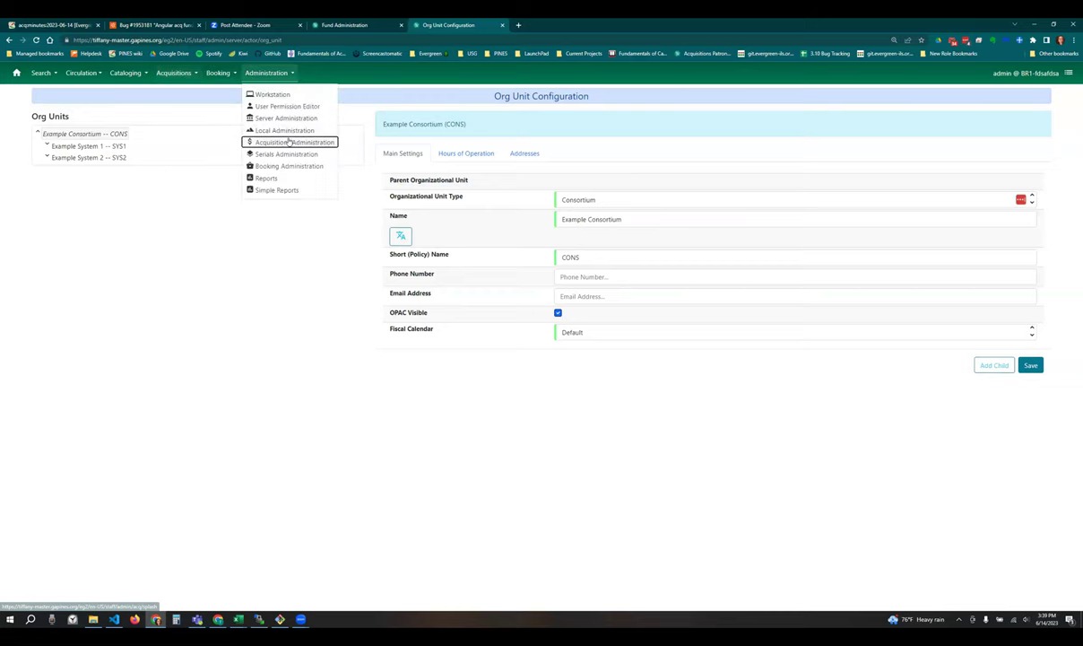
click(286, 139)
click(493, 154)
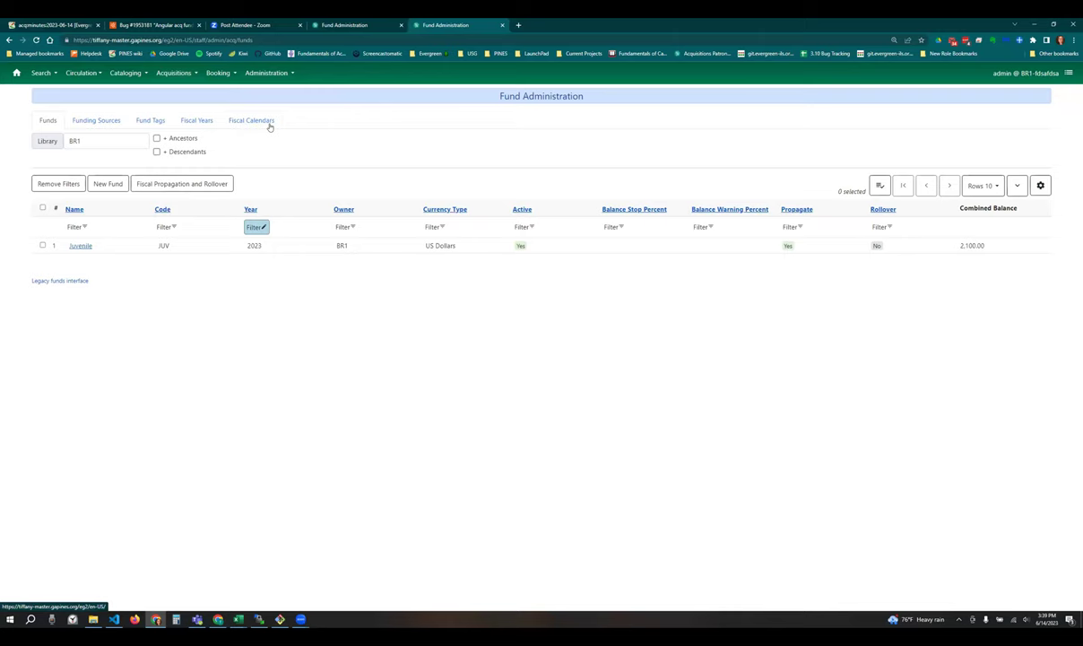
click(269, 127)
click(47, 121)
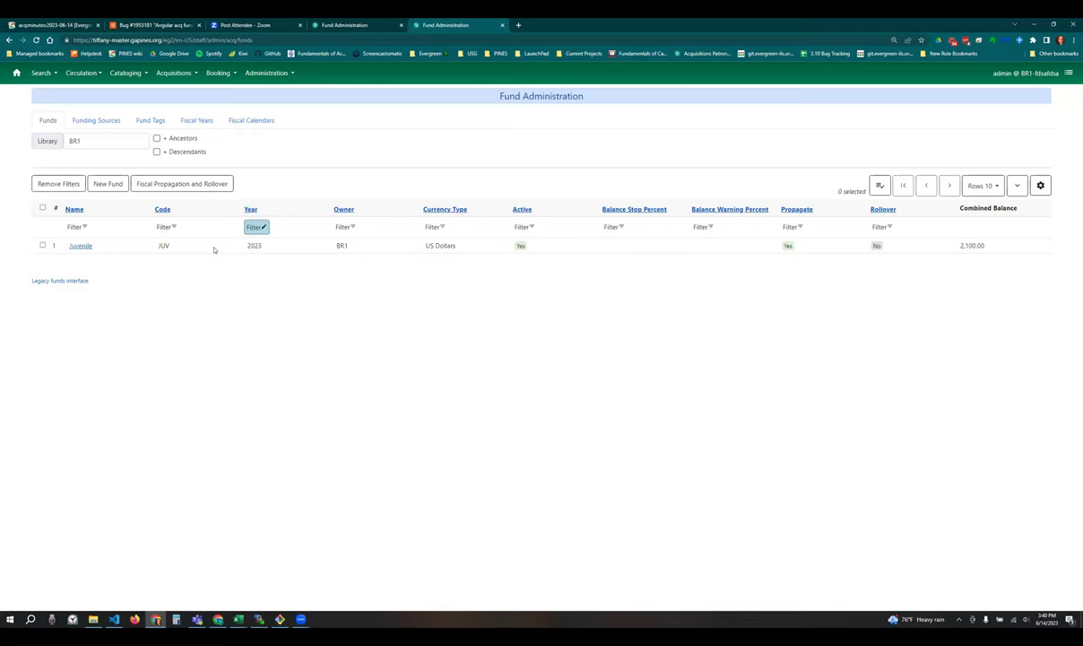
- Open the Juvenile fund (JUV, 2023, owner BR1) in the fund record editor
double_click(214, 249)
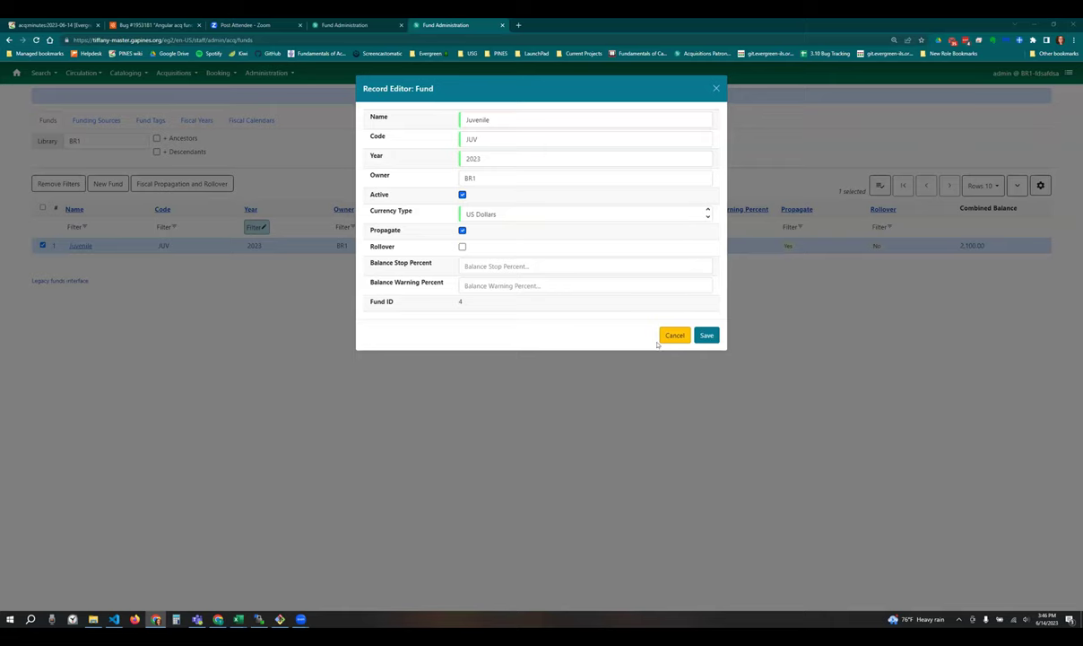
- Cancel the Juvenile fund editor without saving and go to Acquisitions Administration
click(675, 335)
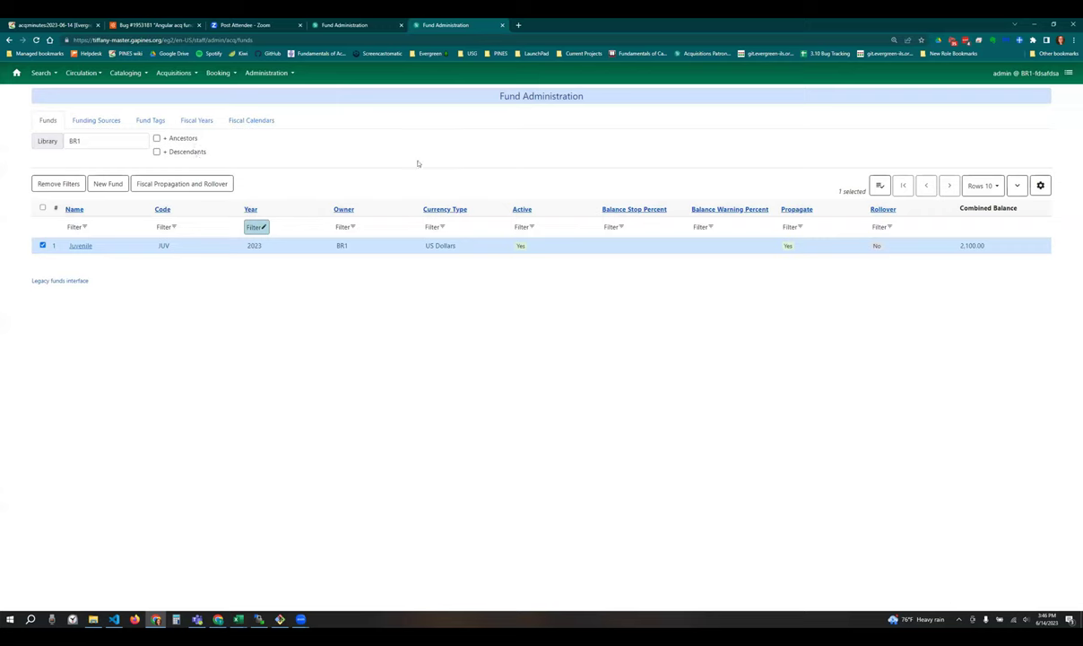
click(1041, 185)
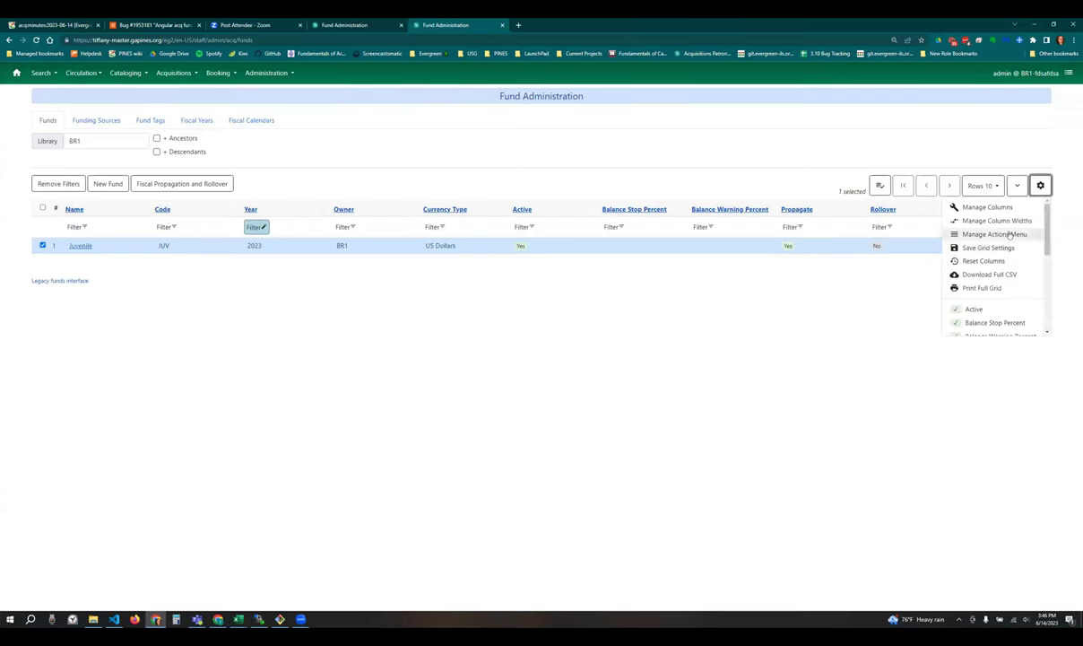
click(1041, 186)
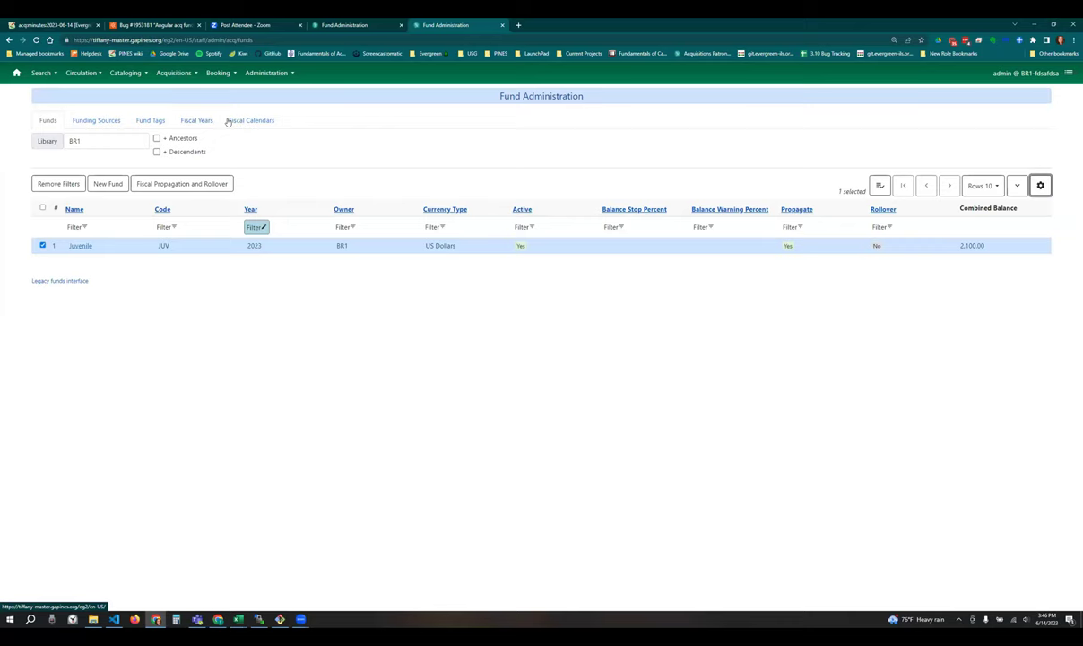
click(267, 75)
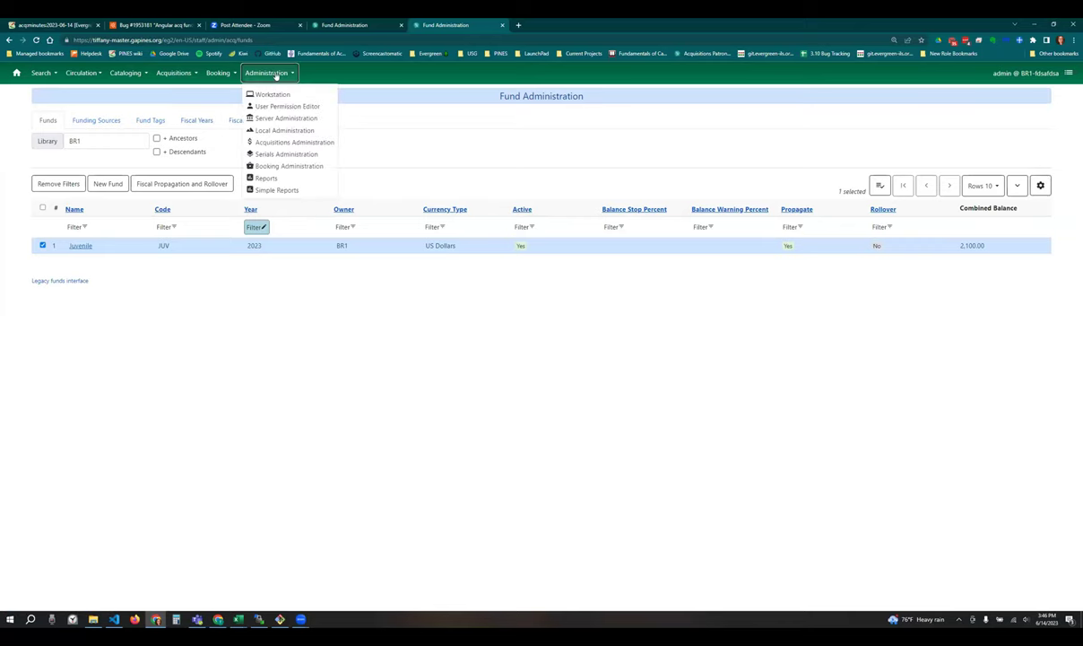
click(286, 139)
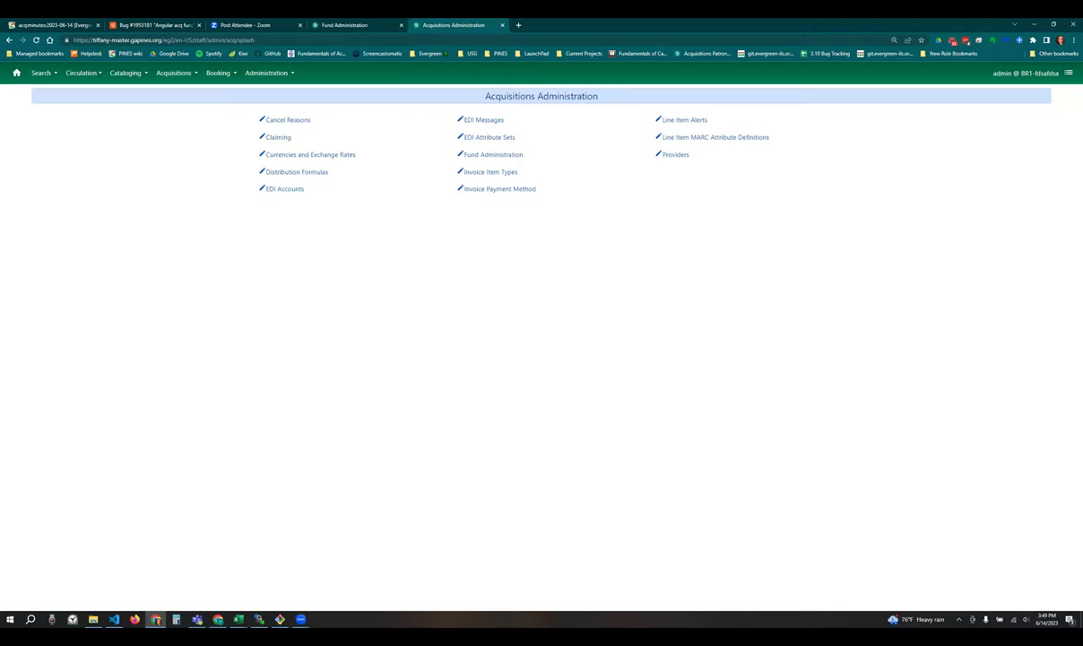
- View Fiscal Years, return to Funds, and open Fiscal Propagation and Rollover for BR1 (2030, Dry Run)
click(493, 155)
click(195, 117)
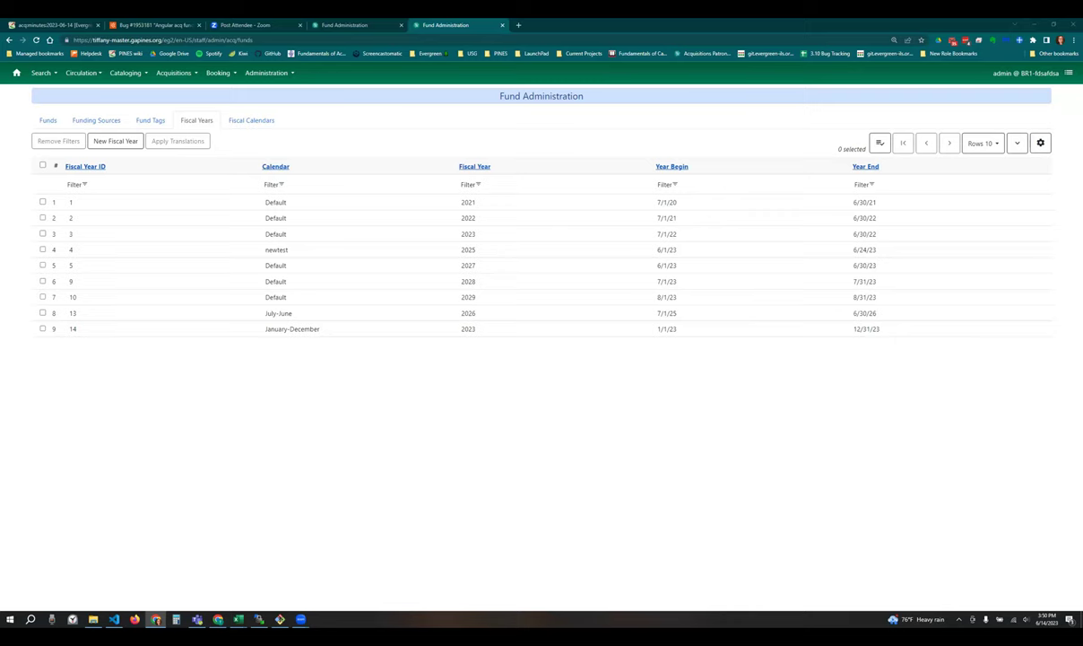
click(174, 73)
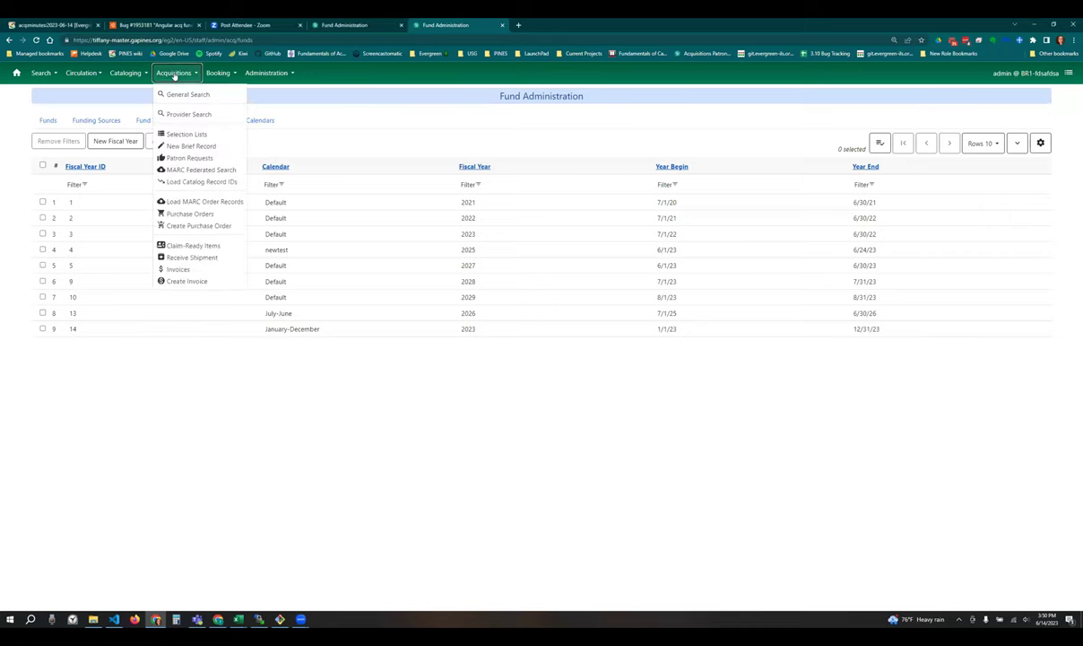
click(267, 73)
click(181, 93)
click(44, 118)
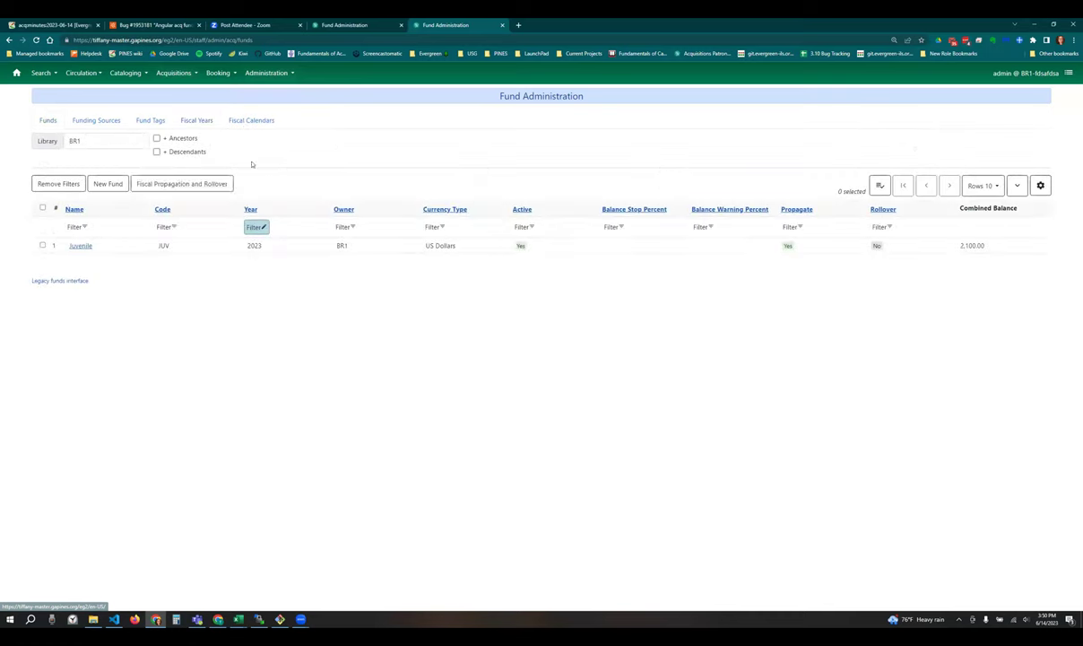
click(188, 183)
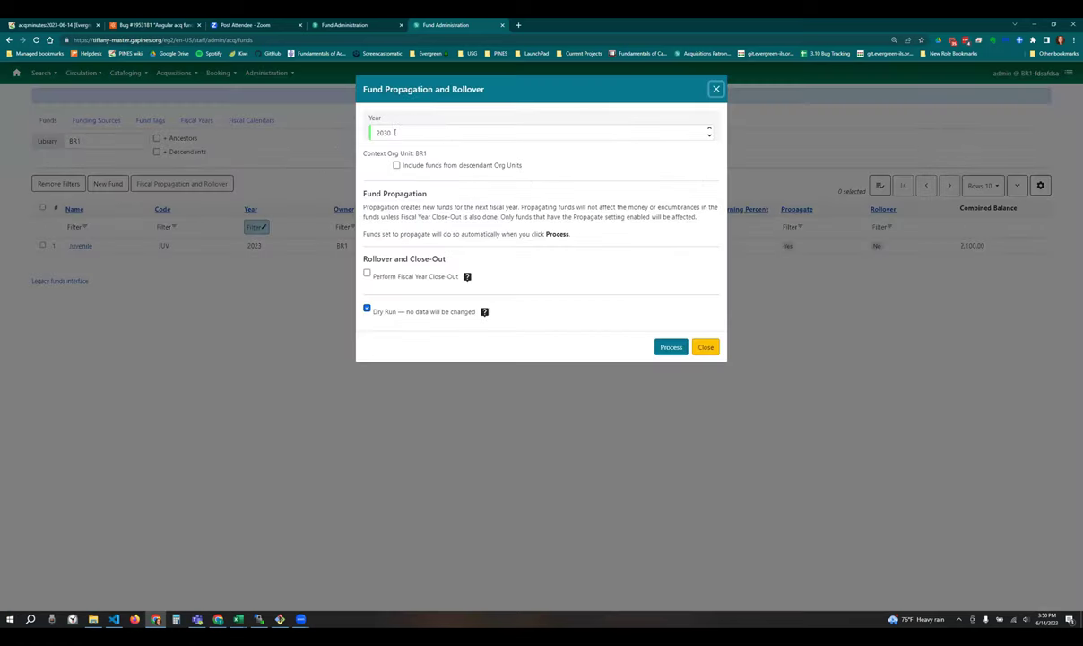
- Check the rollover Year list keeping 2030, close without processing, and view the nine fiscal years
click(395, 133)
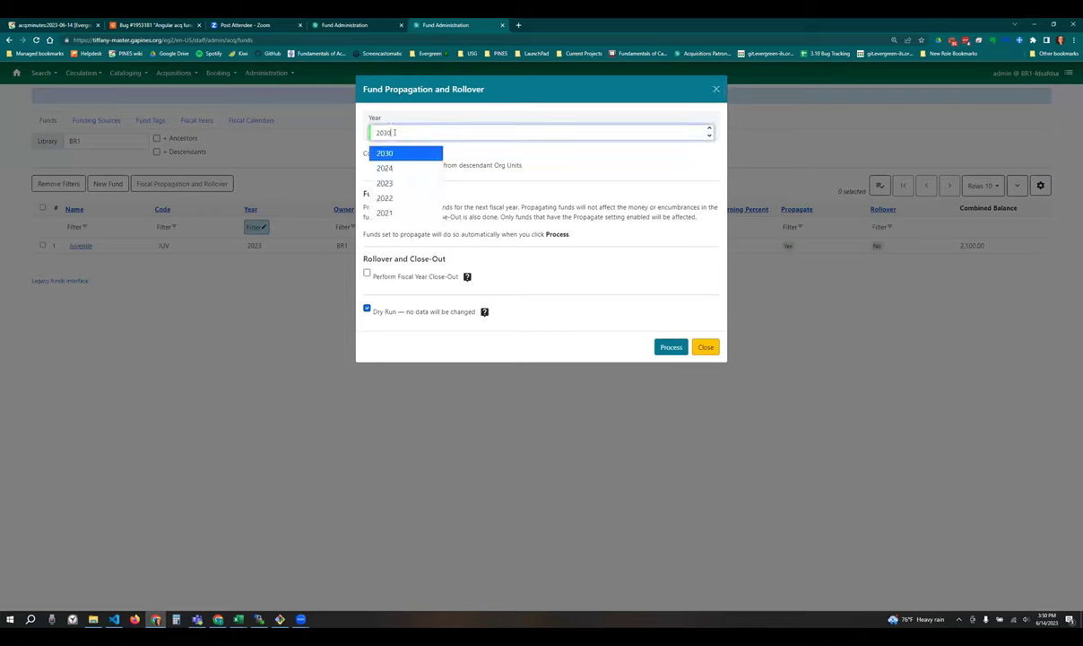
click(456, 140)
click(666, 349)
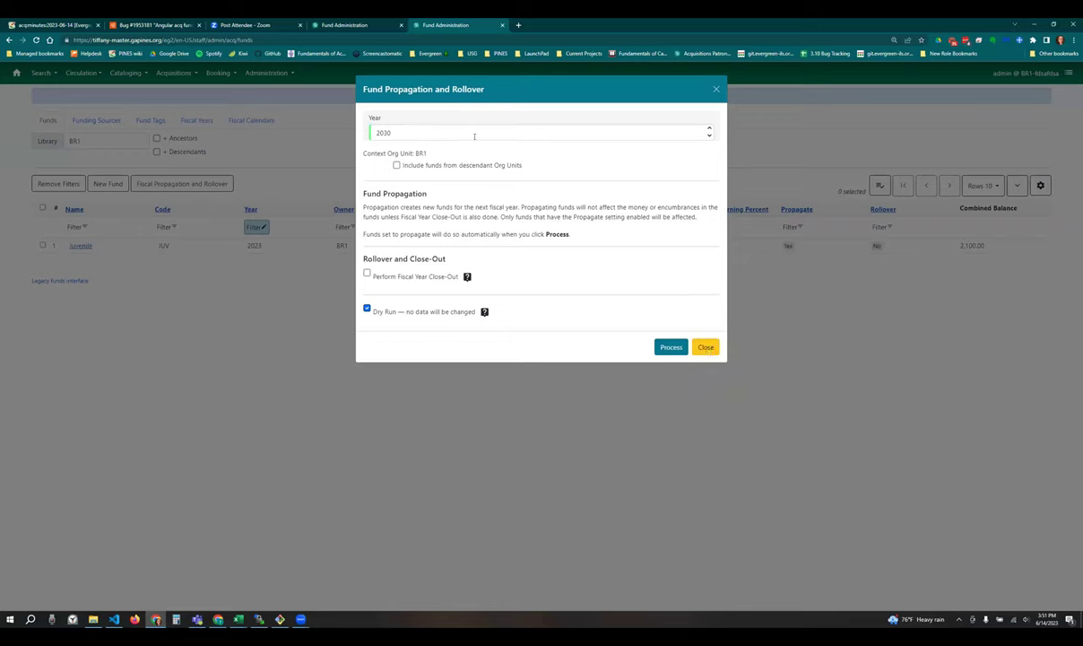
click(414, 131)
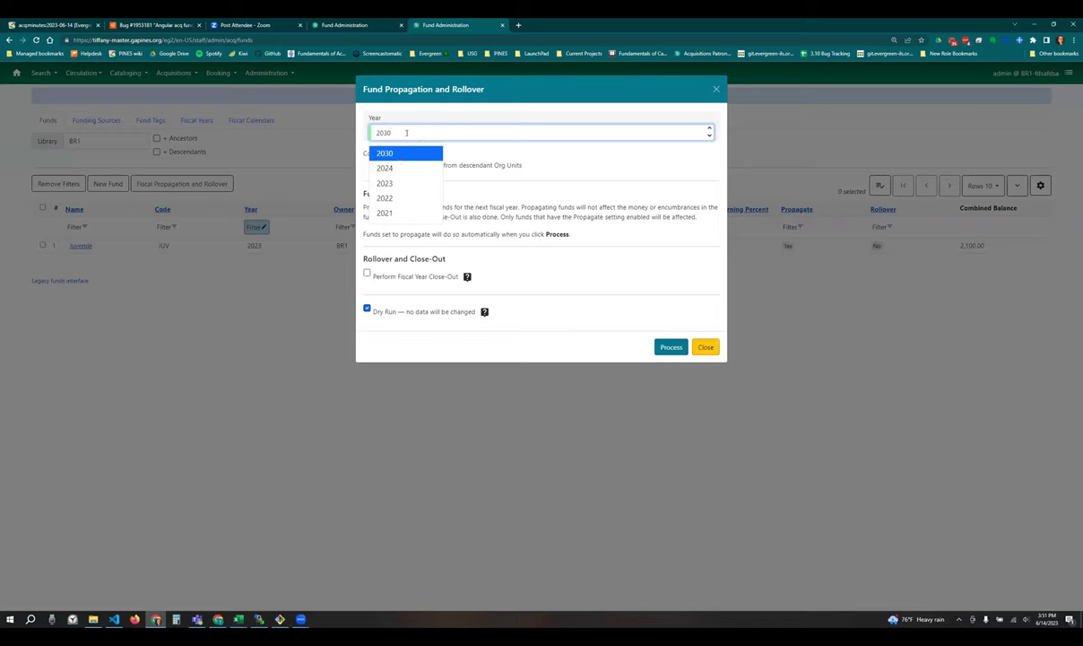
click(515, 150)
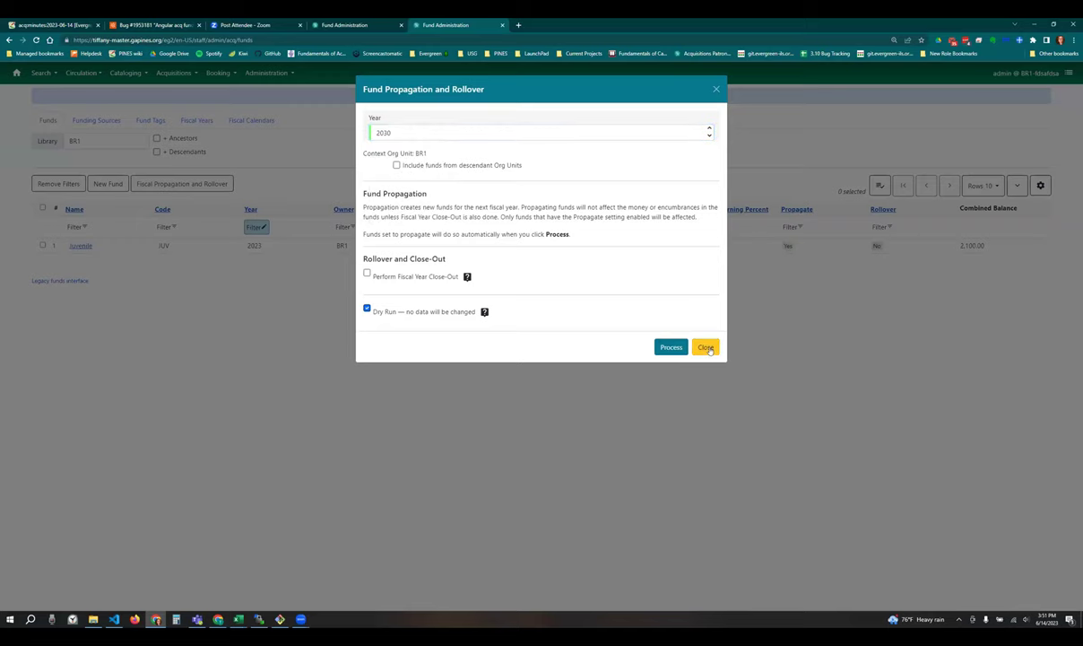
click(705, 347)
click(208, 120)
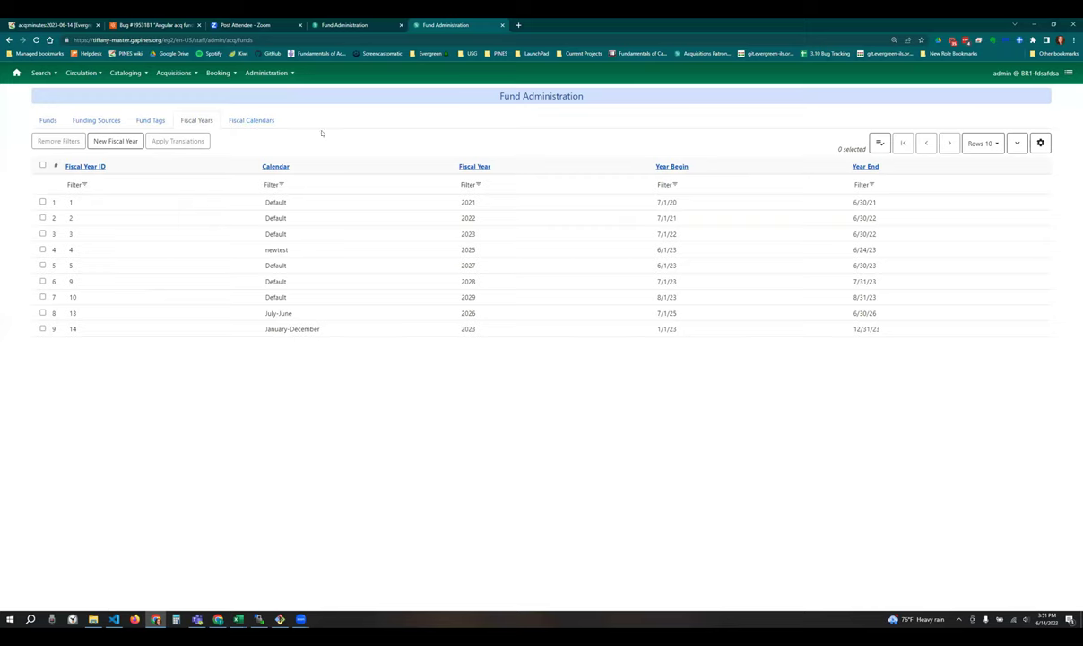
- Reopen Fiscal Propagation and Rollover from Funds, review its Year list keeping 2030, then close it
click(49, 119)
click(181, 183)
click(545, 130)
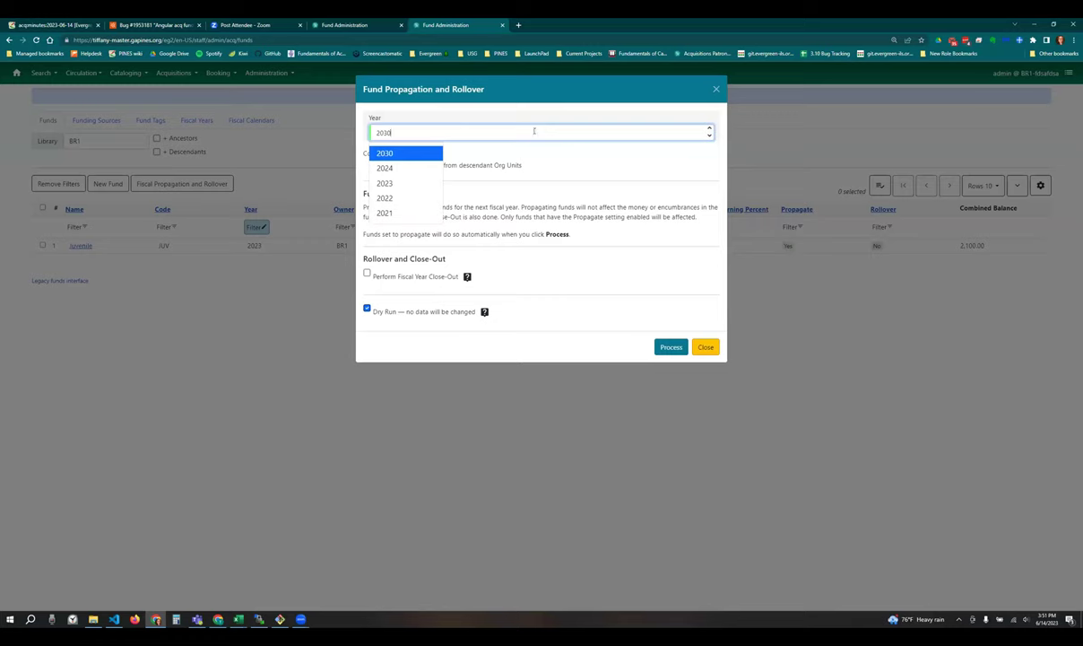
click(525, 151)
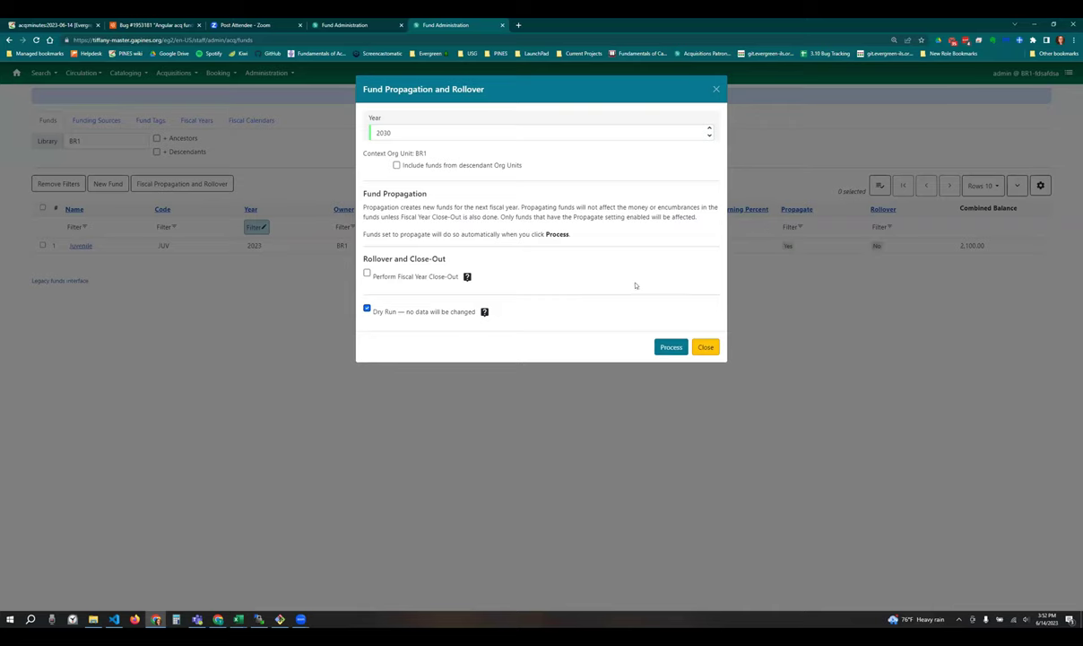
click(704, 347)
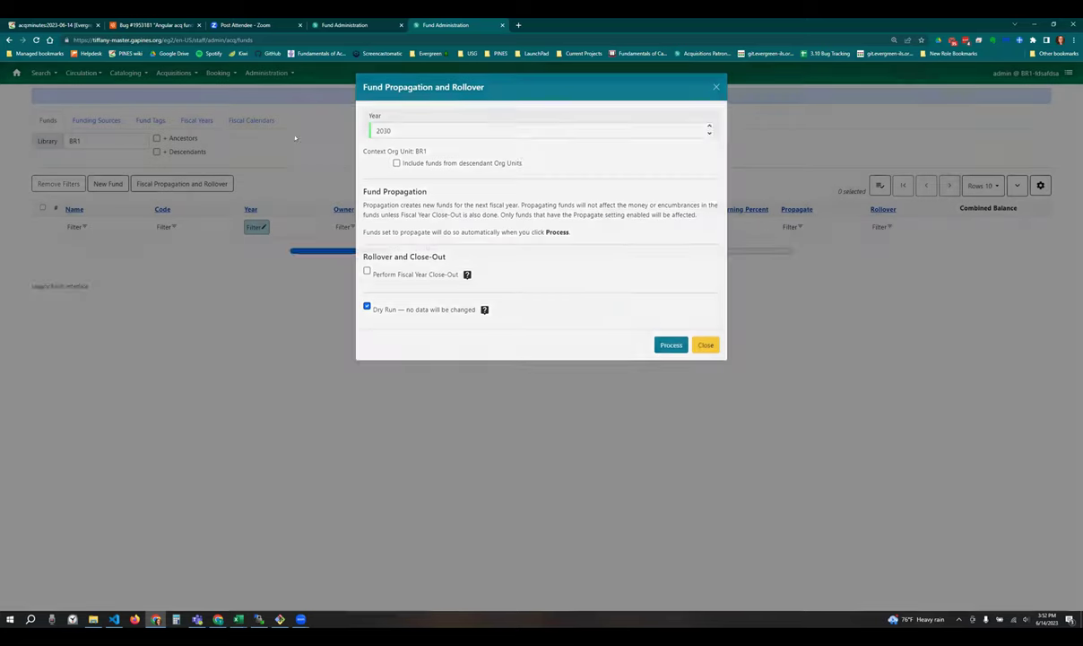
- View the Fiscal Years list (2021–2029) and show the Acquisitions menu
click(197, 119)
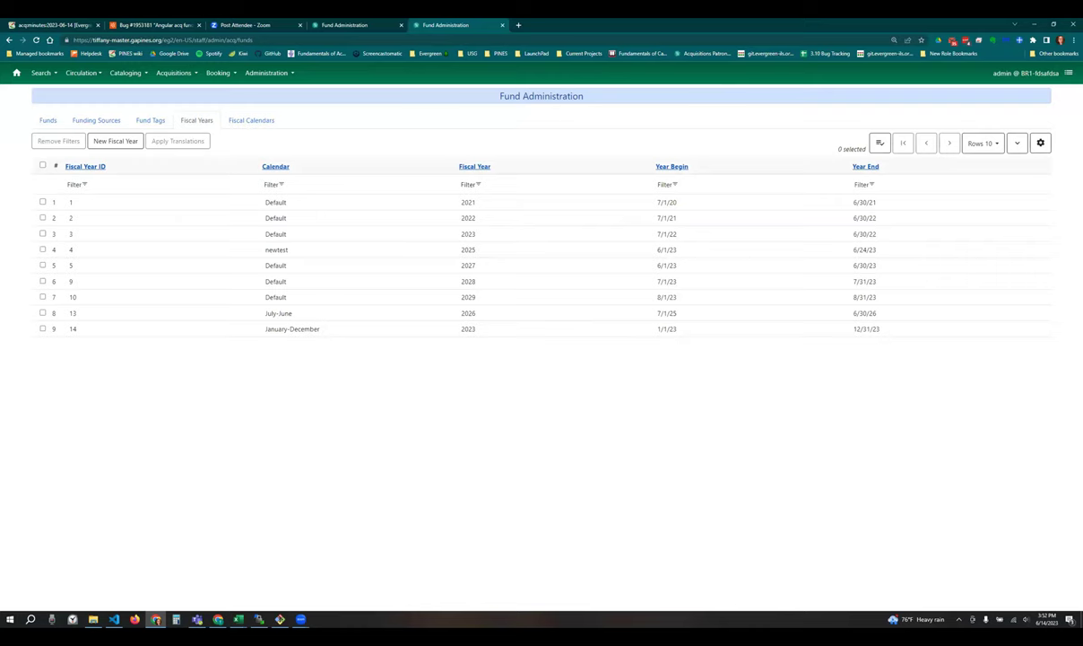
click(168, 79)
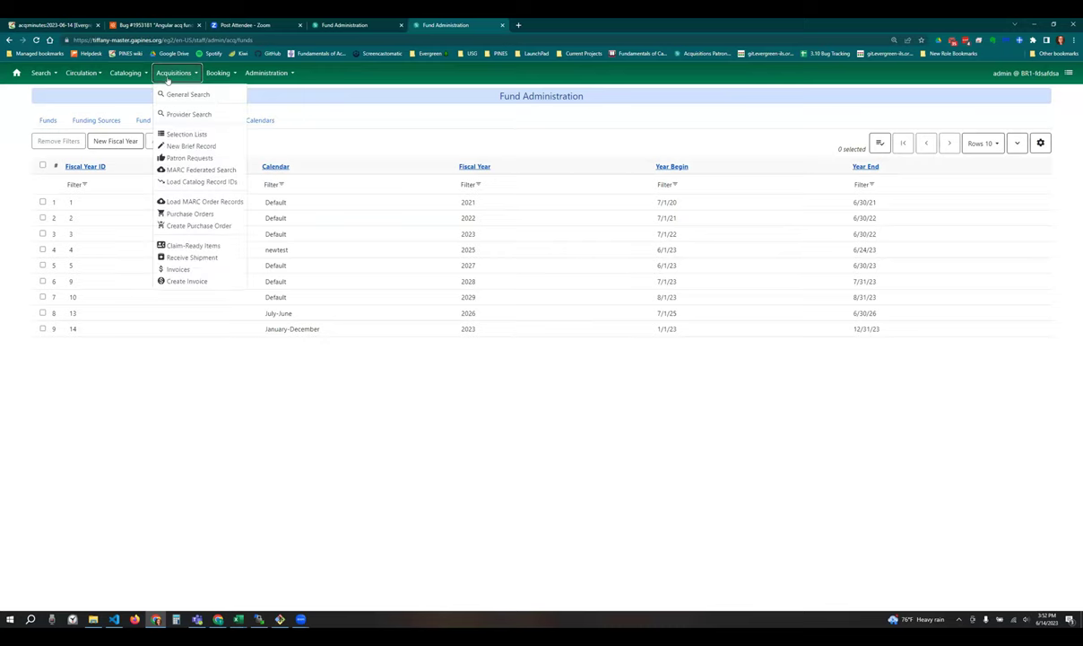
- Open Load MARC Order Records and check its Fiscal Year list, leaving 2027 selected
click(199, 202)
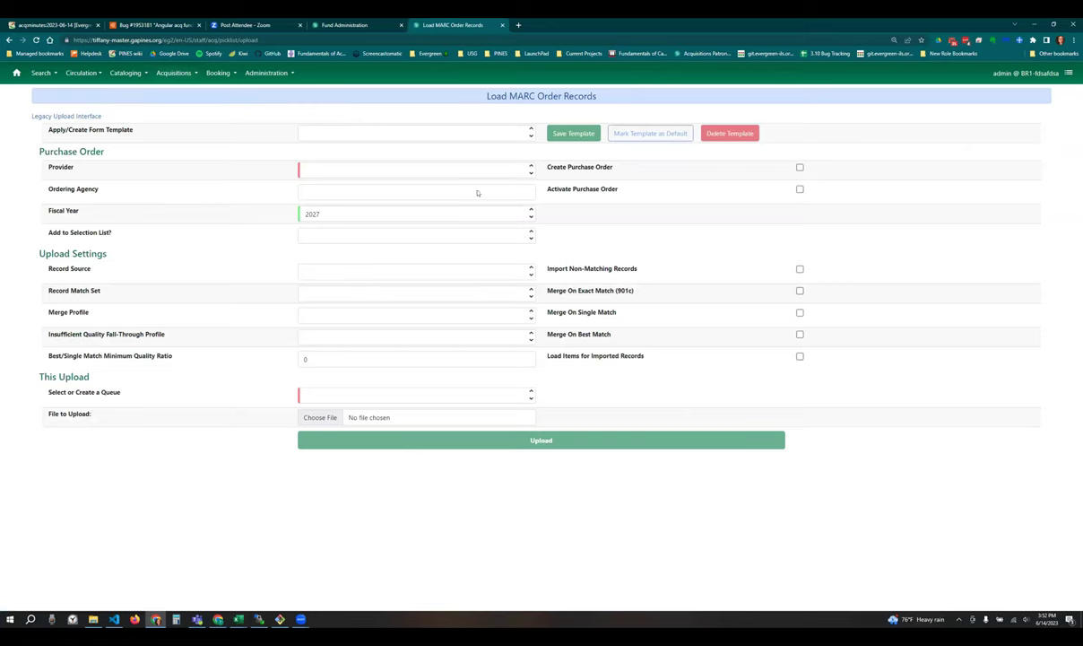
click(338, 213)
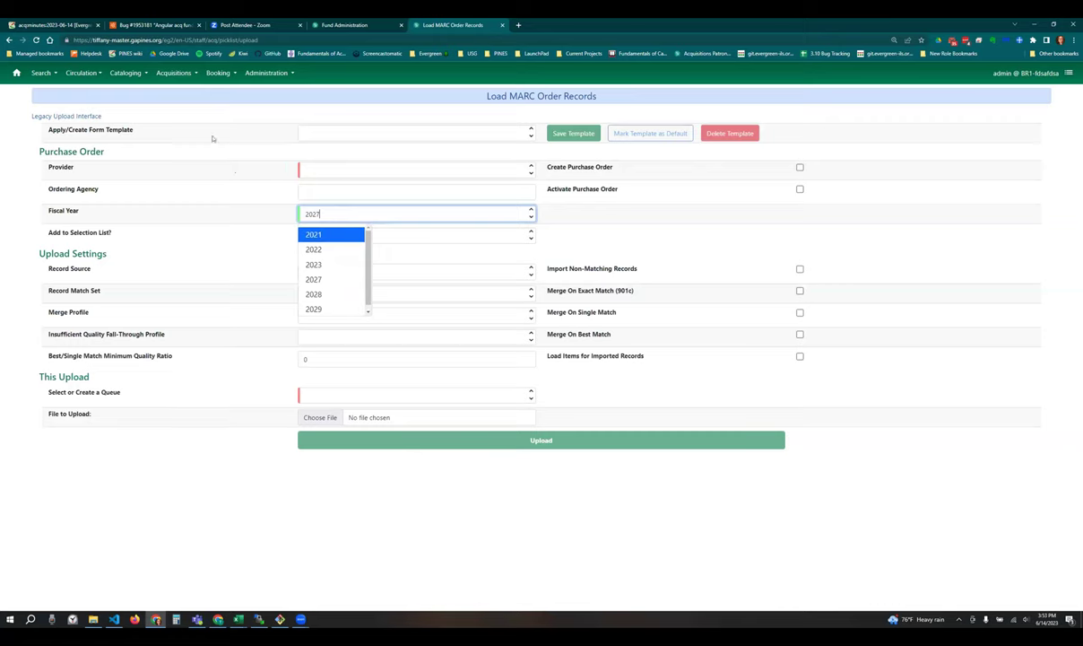
click(180, 127)
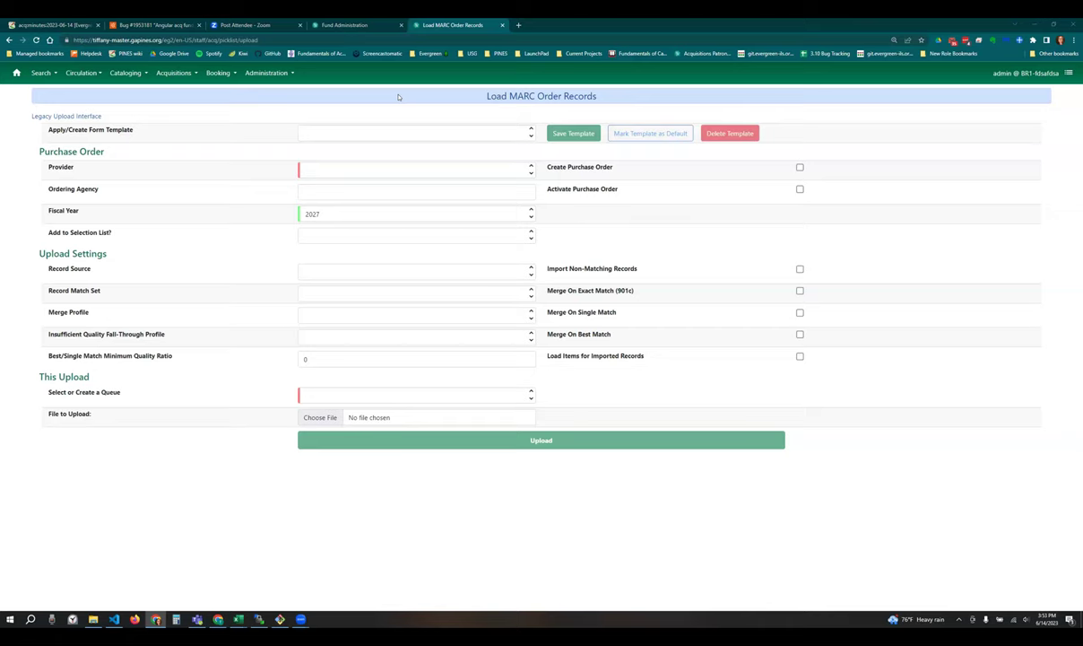
click(266, 72)
- Open Fund Administration, start and cancel a blank new fund, then inspect the Year column filter
click(287, 143)
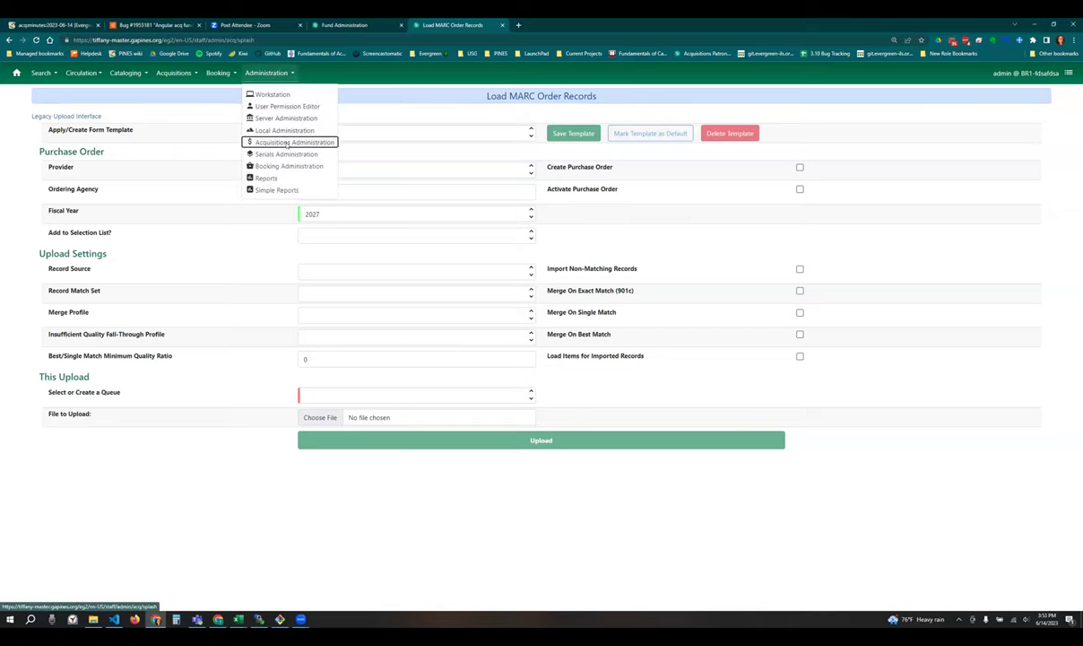
click(455, 151)
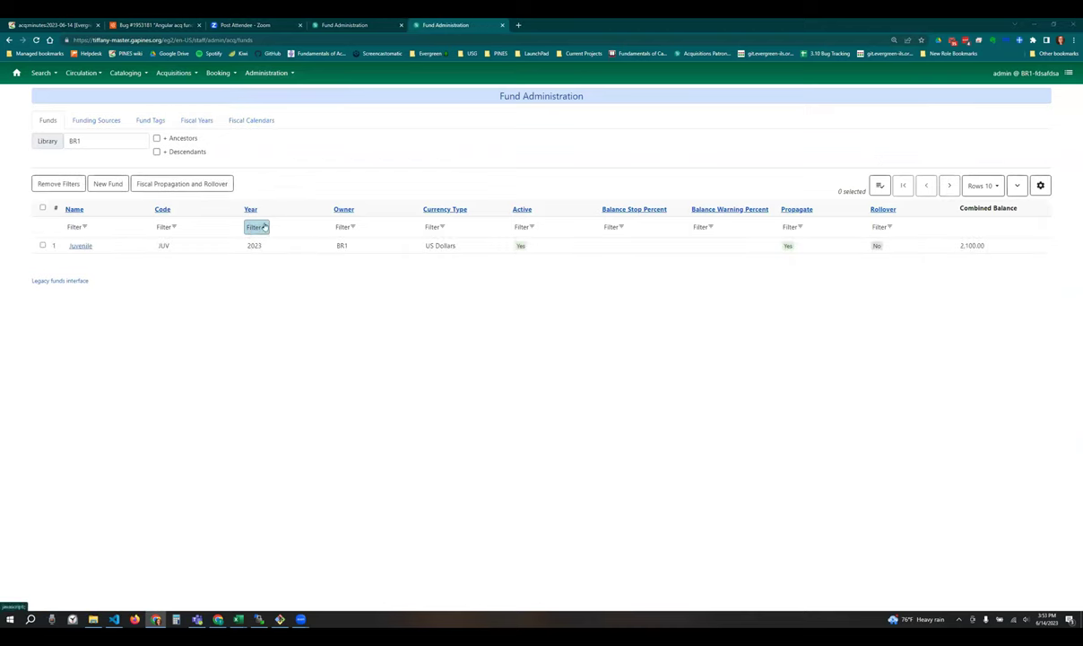
click(96, 184)
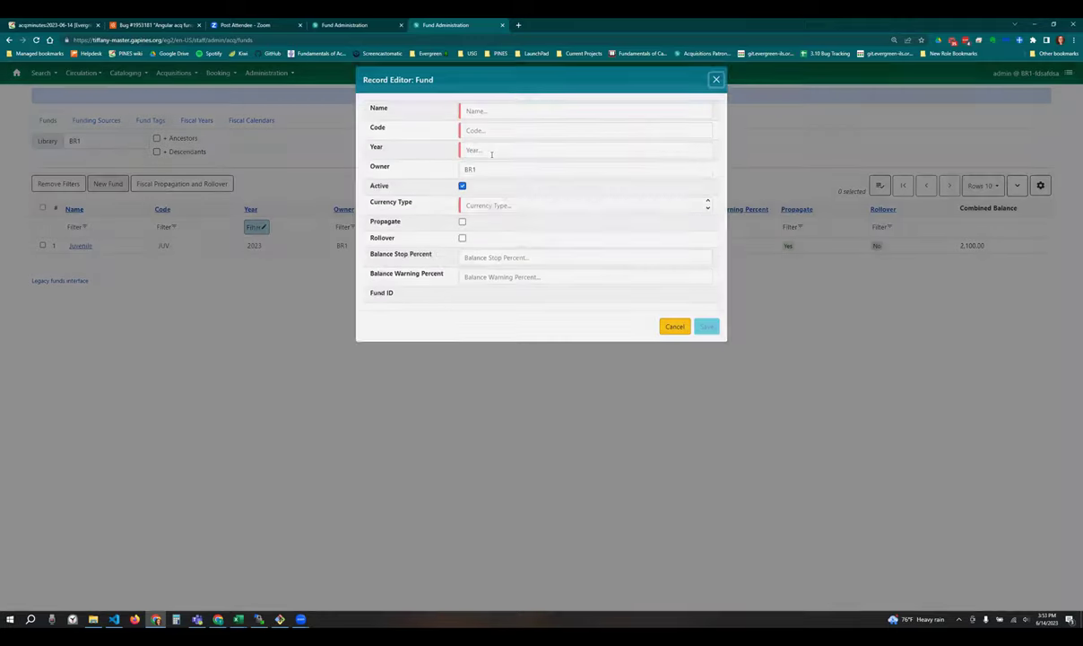
click(491, 157)
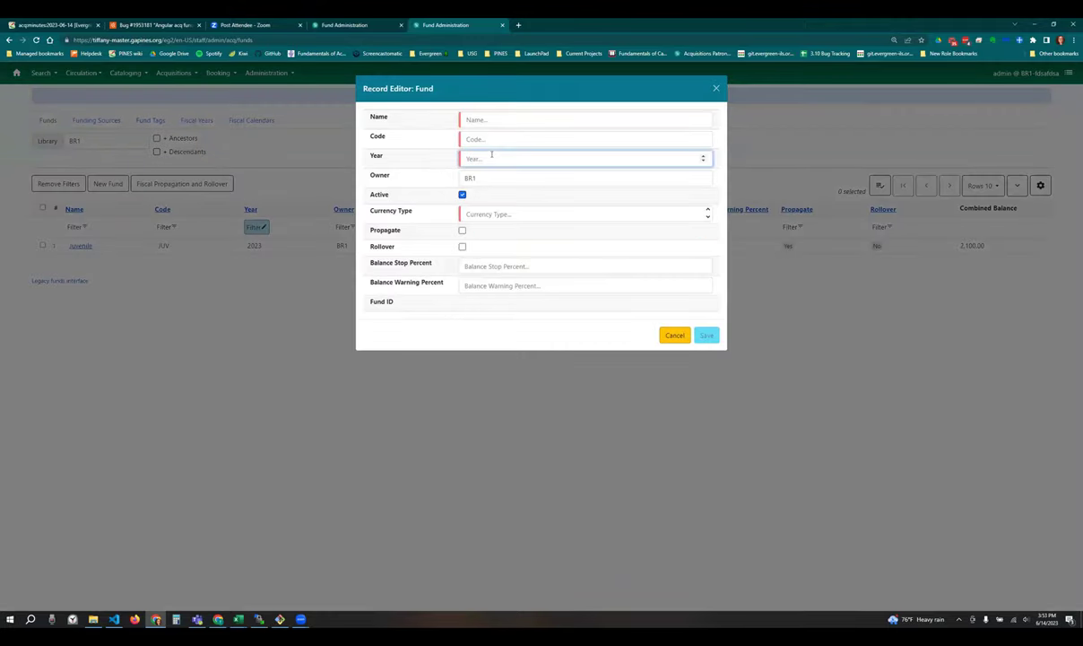
click(675, 335)
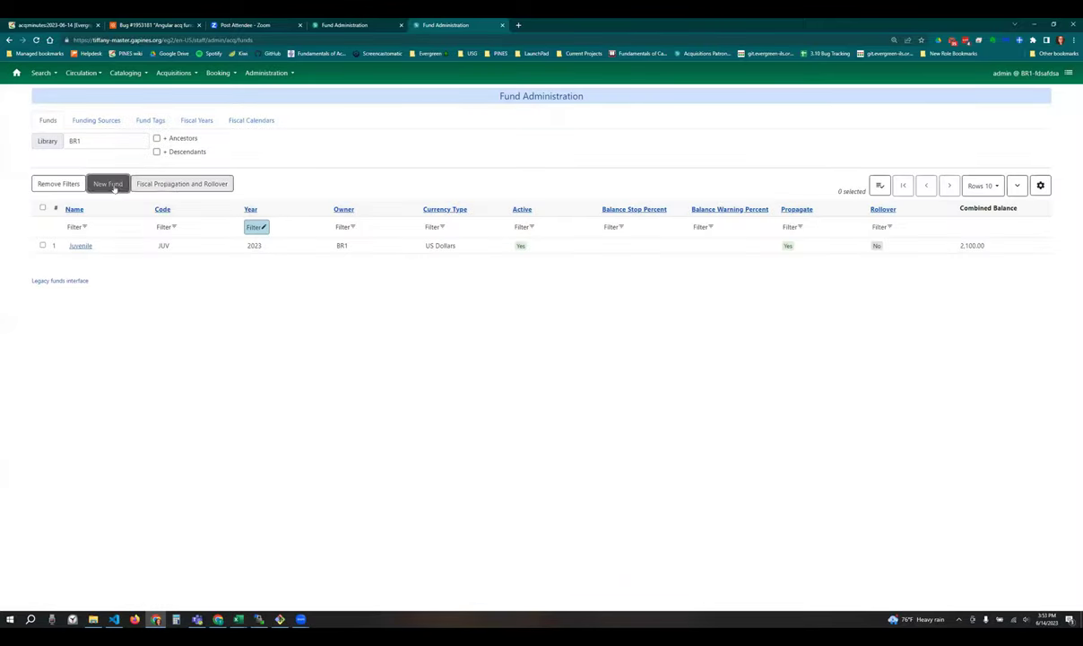
click(254, 227)
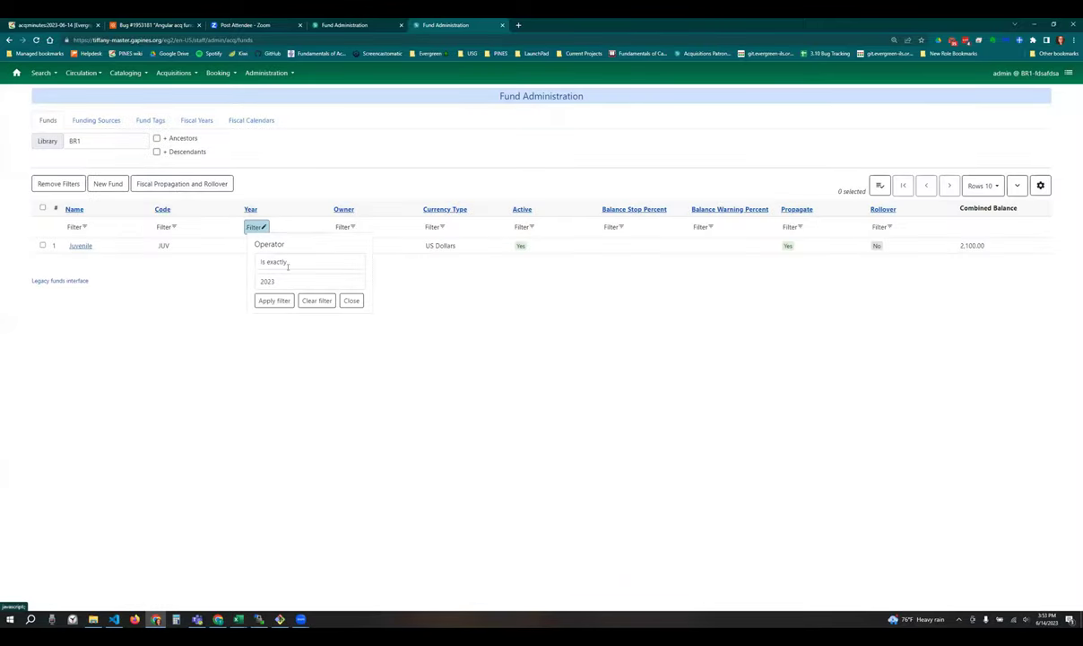
- Close the Year filter keeping 2023, showing BR1's Juvenile fund, then switch to the year auto-filter bug
click(355, 301)
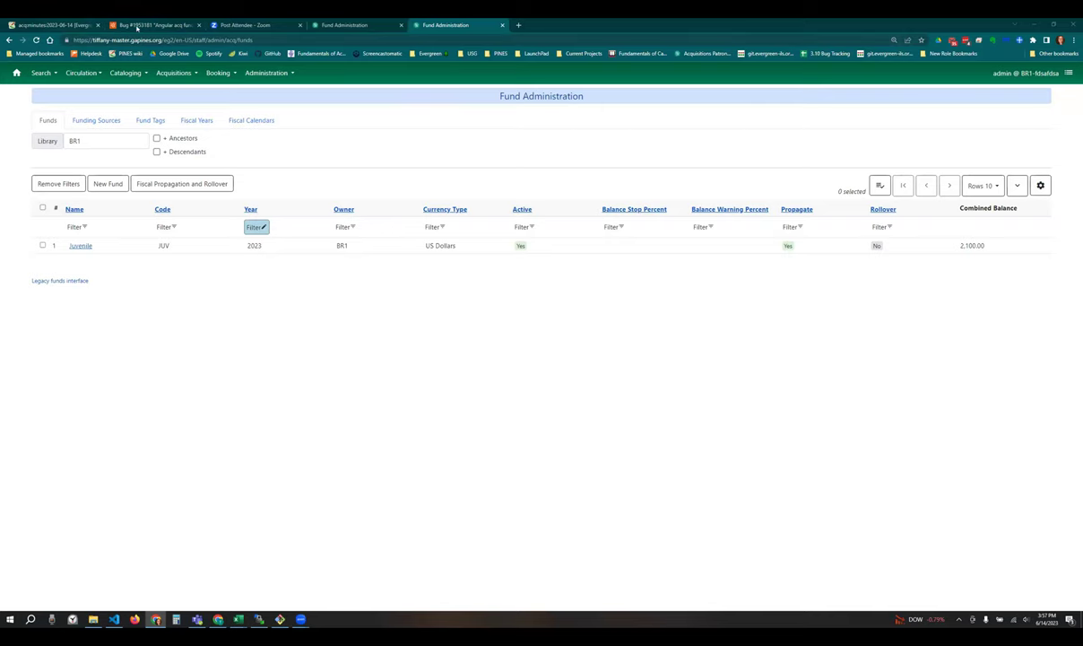
click(137, 25)
- From the acqminutes wiki's ACQ bug list, open bug LP2021992 in a new tab
scroll(280, 260, up, 10)
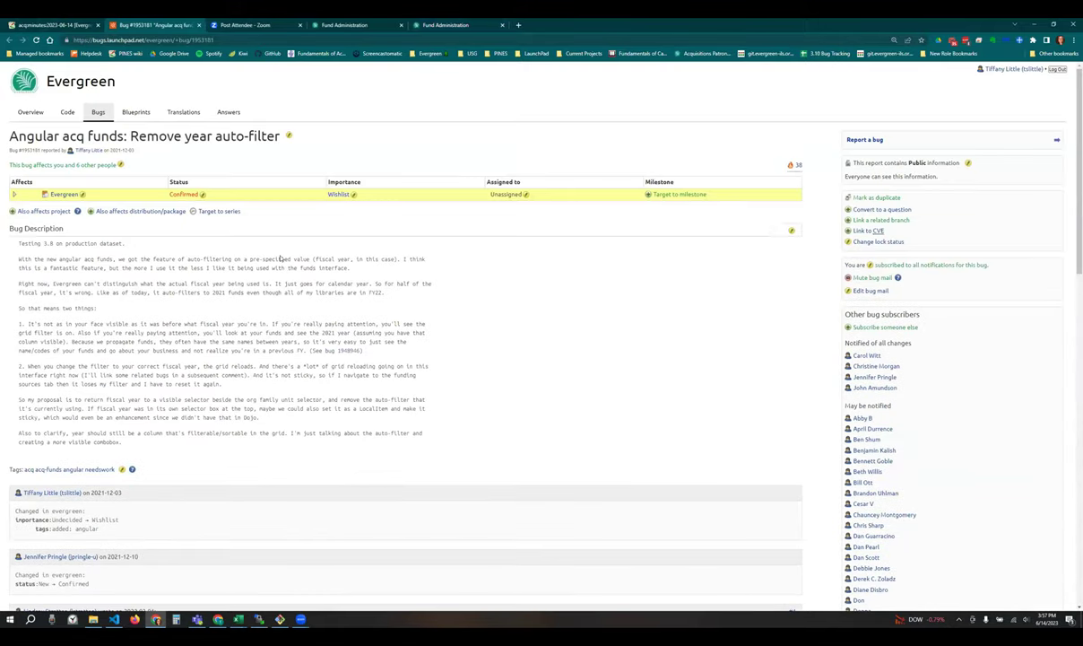
click(56, 24)
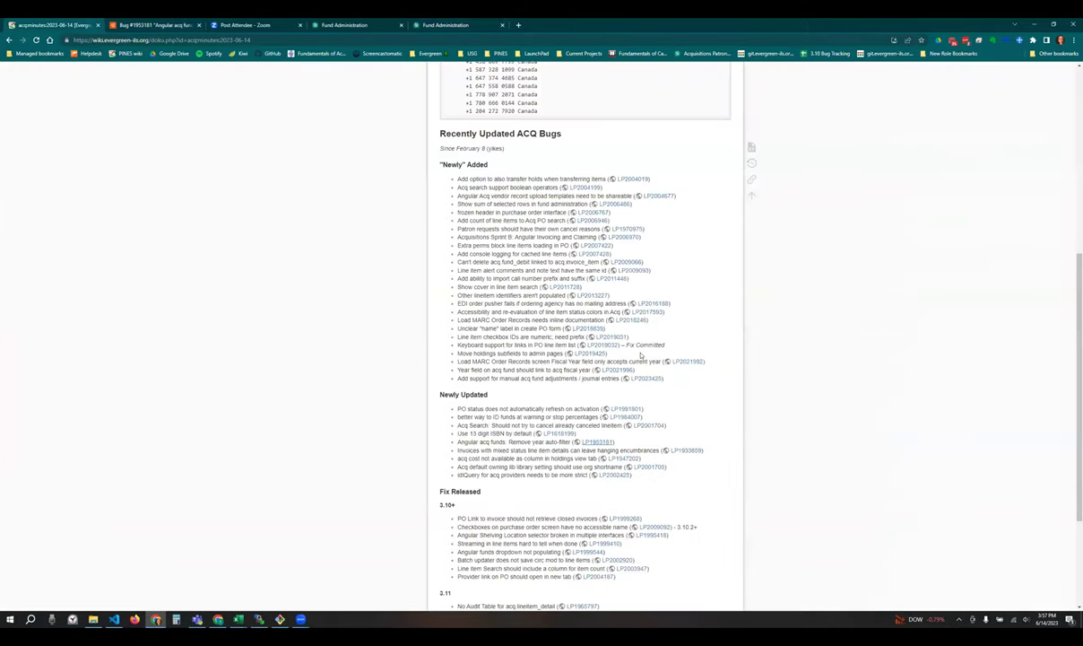
right_click(689, 361)
click(722, 369)
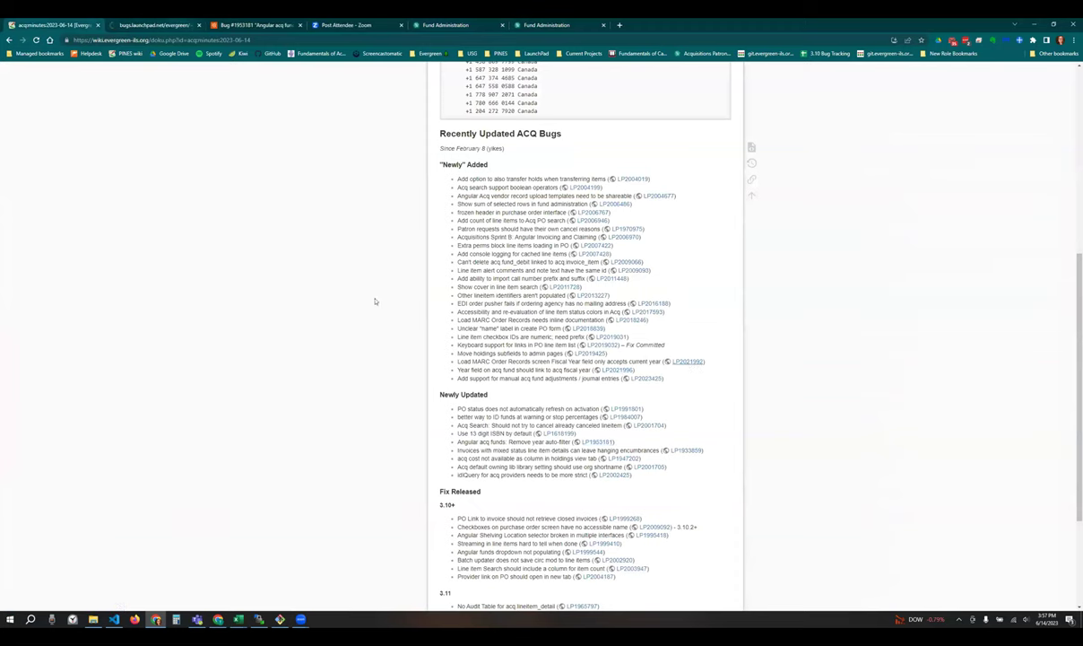
- Read Launchpad bug 2021992 on the Fiscal Year field, then return to Evergreen's Fund Administration tab
click(145, 25)
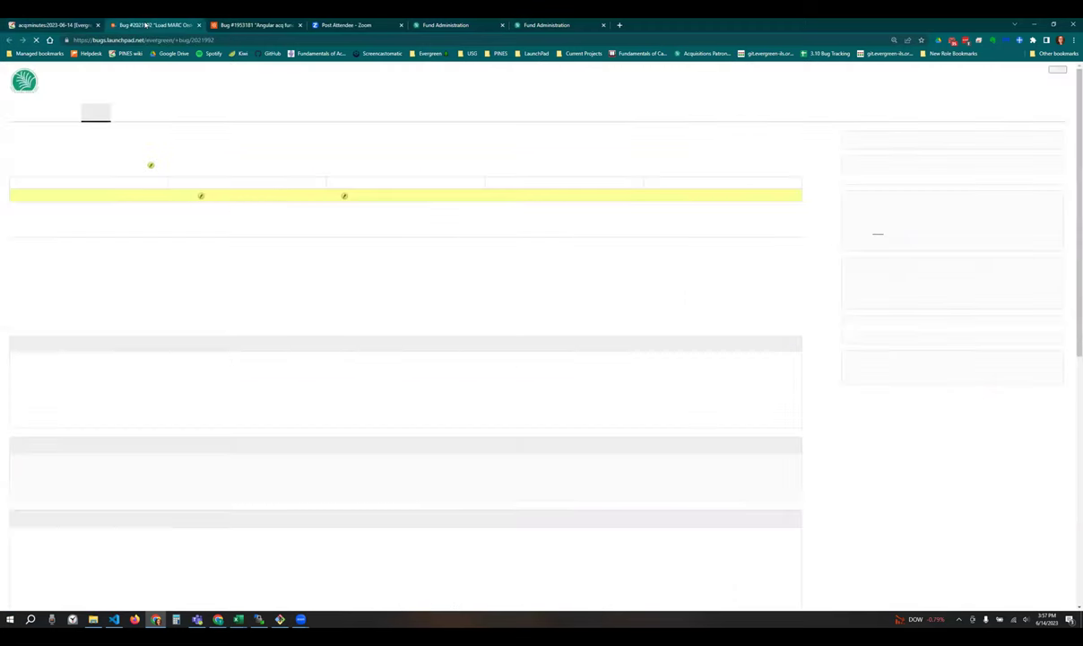
scroll(418, 365, down, 3)
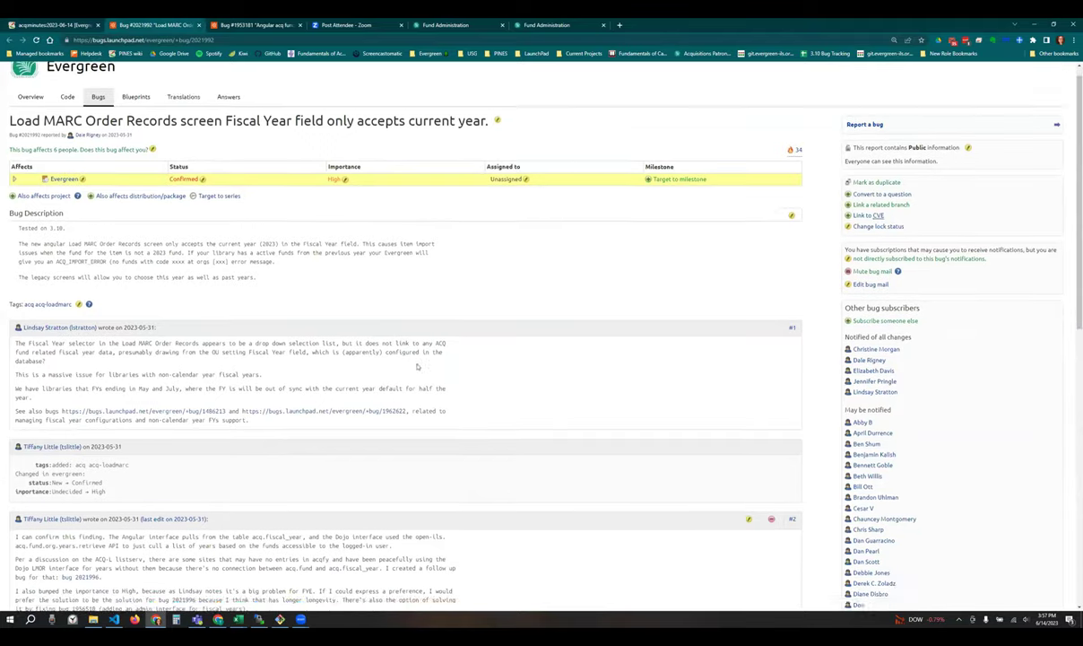
scroll(524, 173, up, 3)
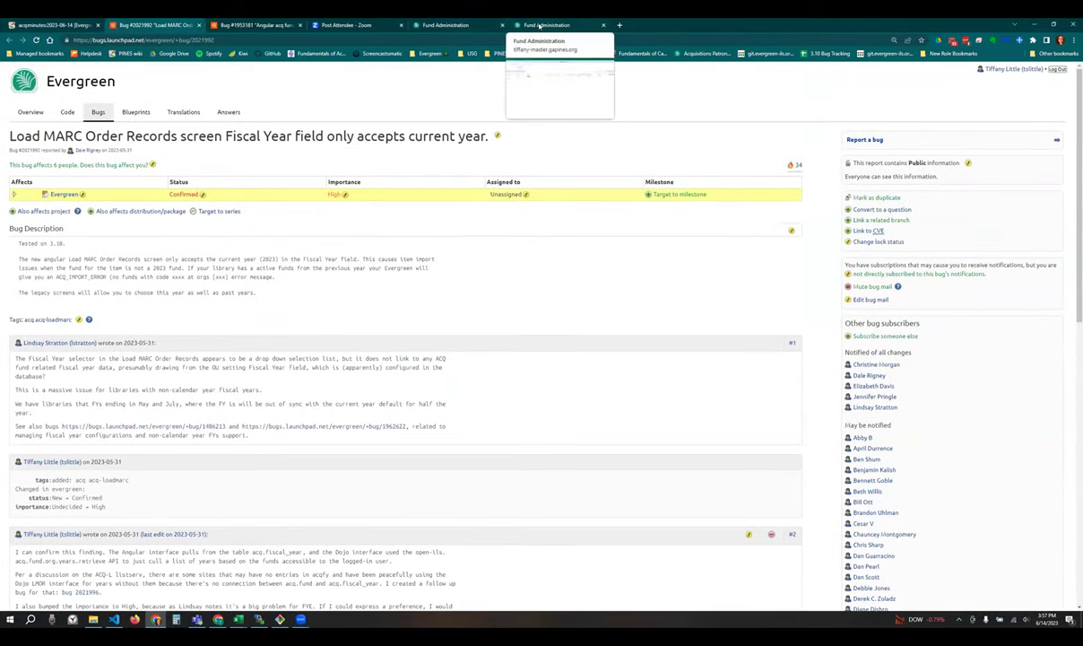
scroll(466, 410, down, 5)
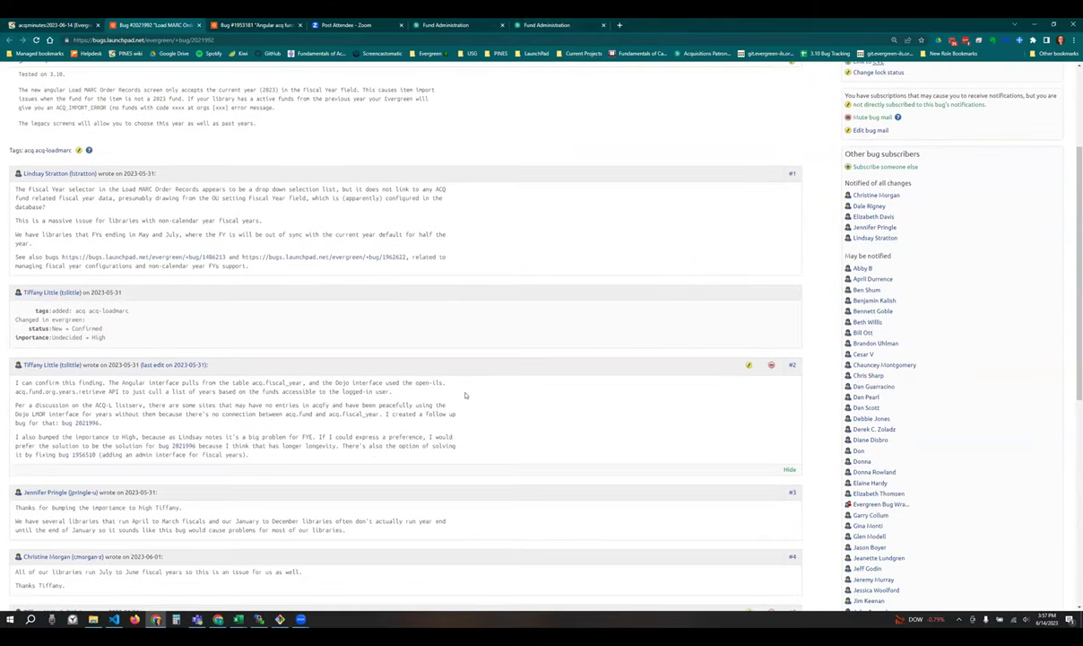
scroll(466, 411, up, 6)
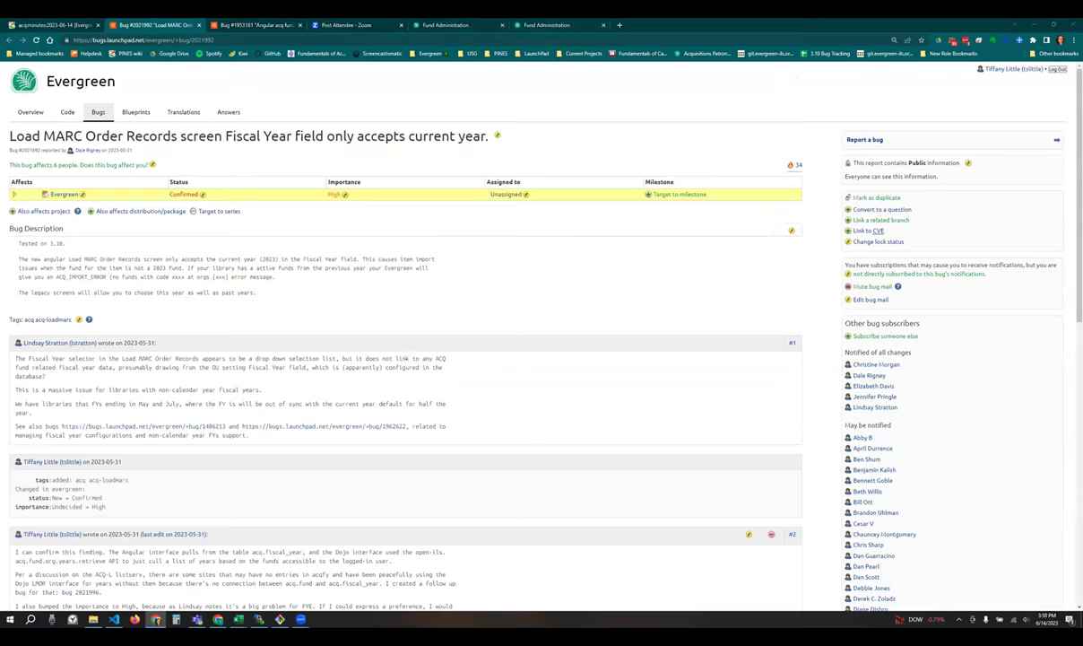
scroll(316, 418, down, 2)
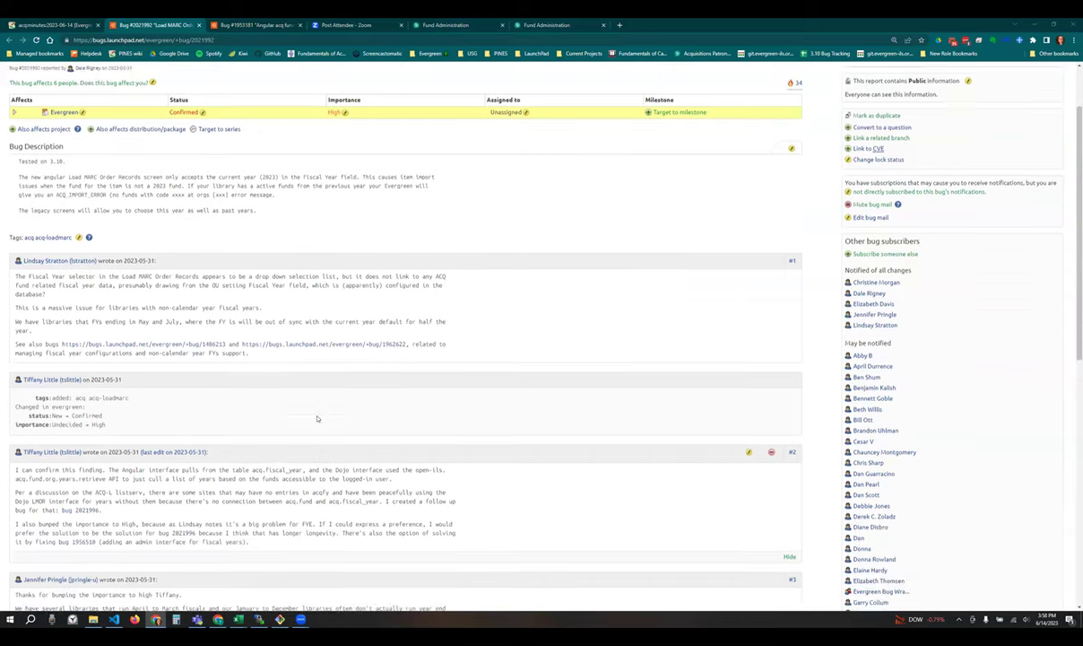
scroll(317, 418, down, 4)
scroll(316, 418, up, 6)
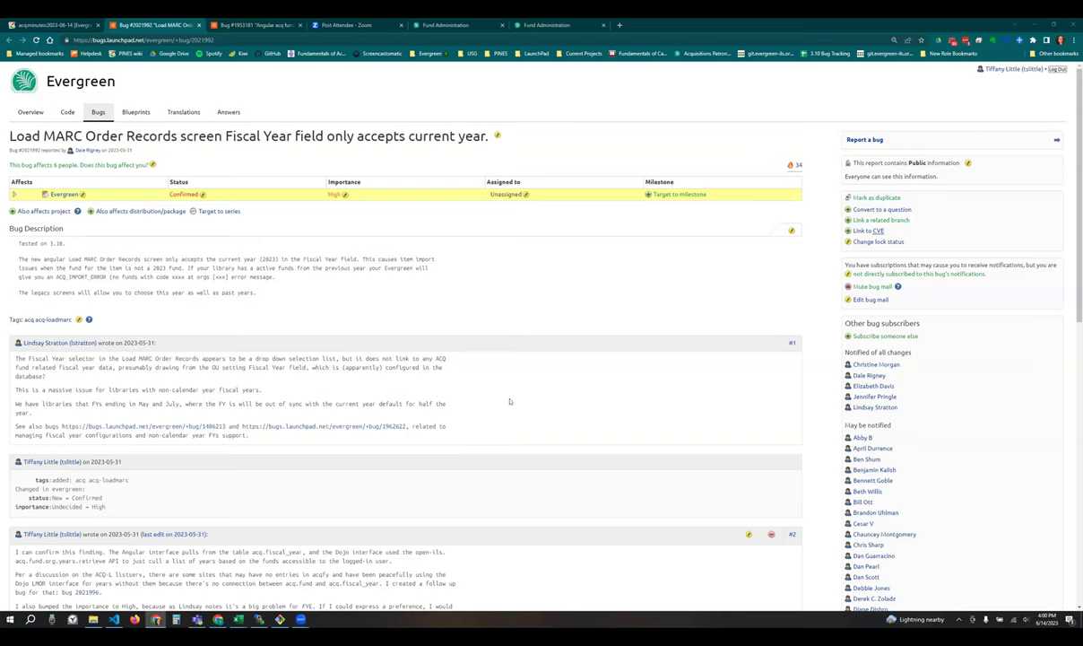
scroll(504, 425, down, 2)
scroll(503, 418, up, 2)
click(549, 25)
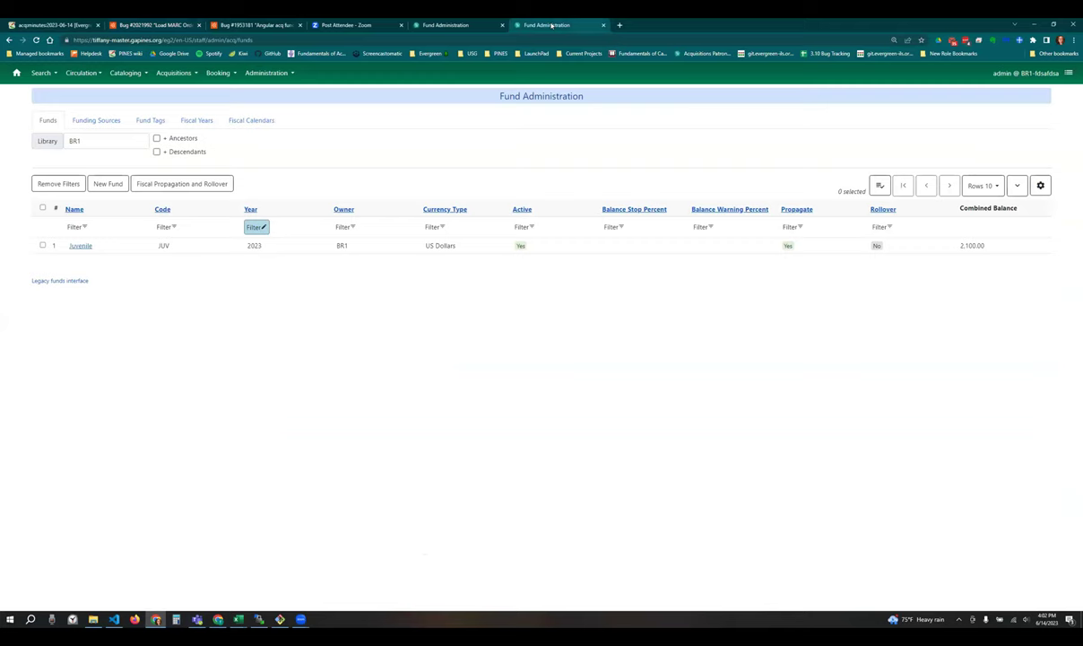